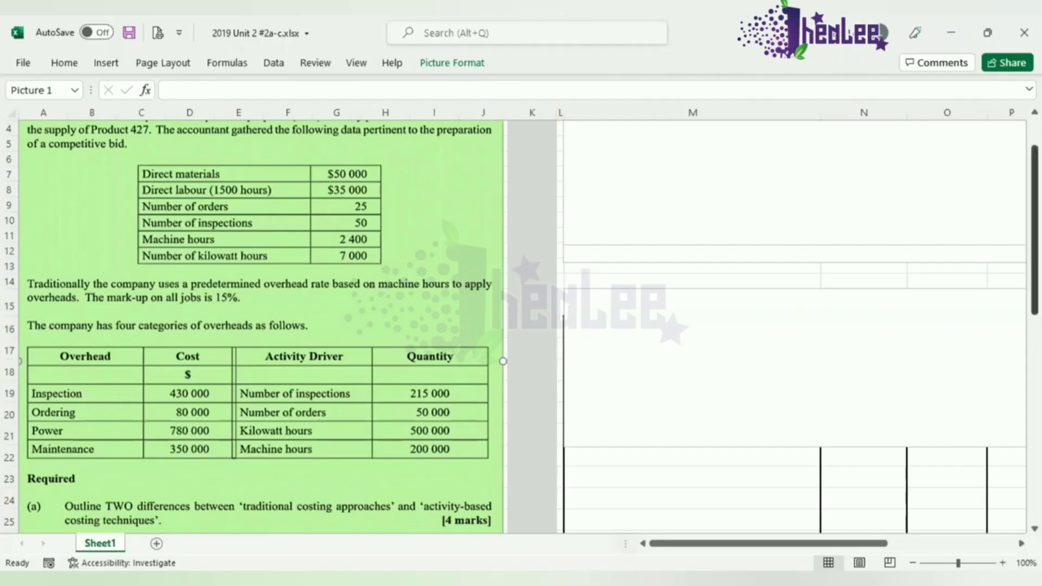
Step: Remove the blank text box that covers the predetermined overhead rate calculation beside the question text
scroll(260, 325, down, 2)
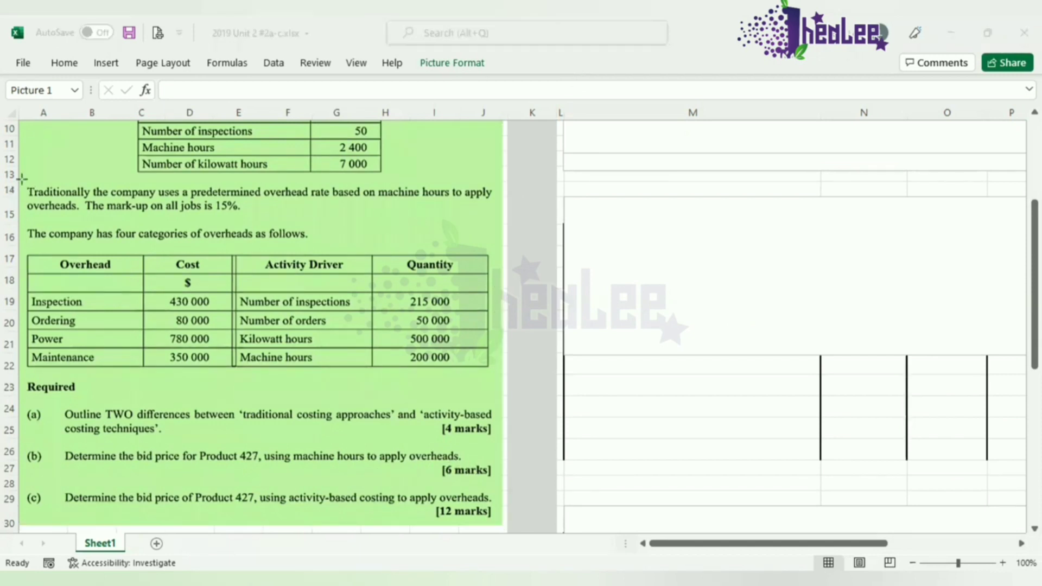
mouse_move(23, 180)
mouse_down()
mouse_move(130, 204)
mouse_move(501, 203)
mouse_up()
scroll(801, 155, up, 3)
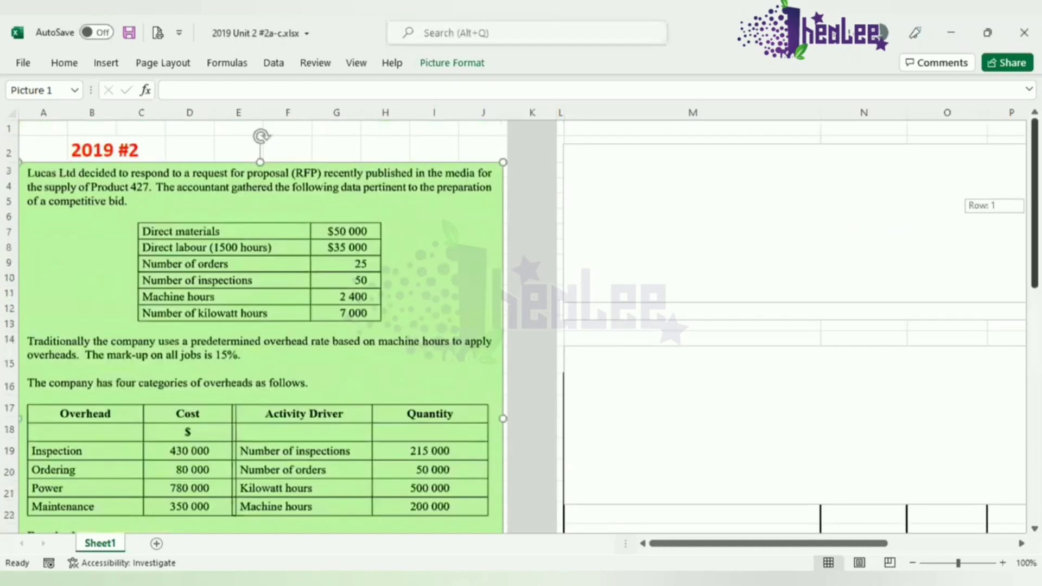
click(795, 144)
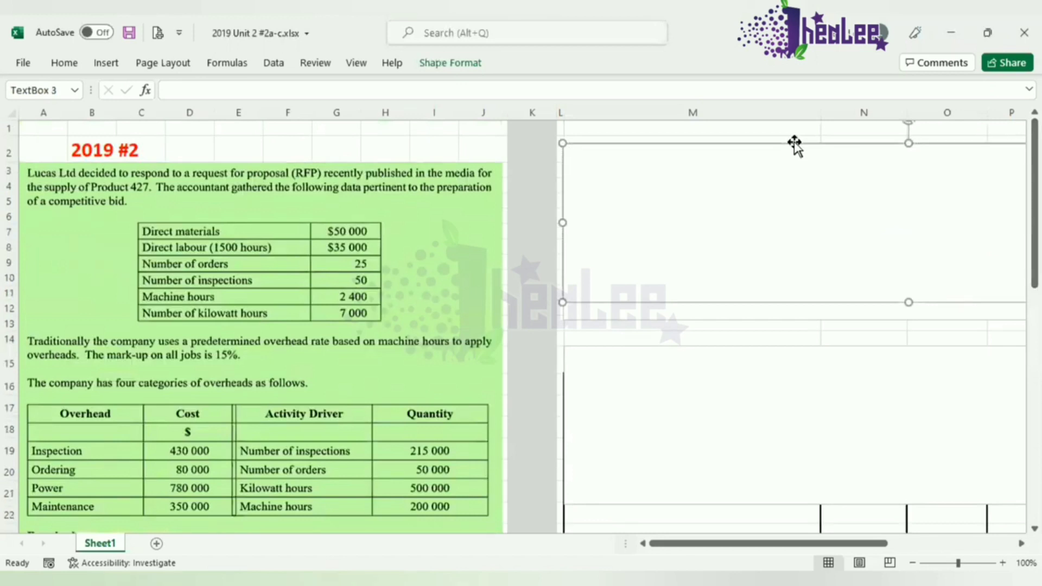
click(794, 135)
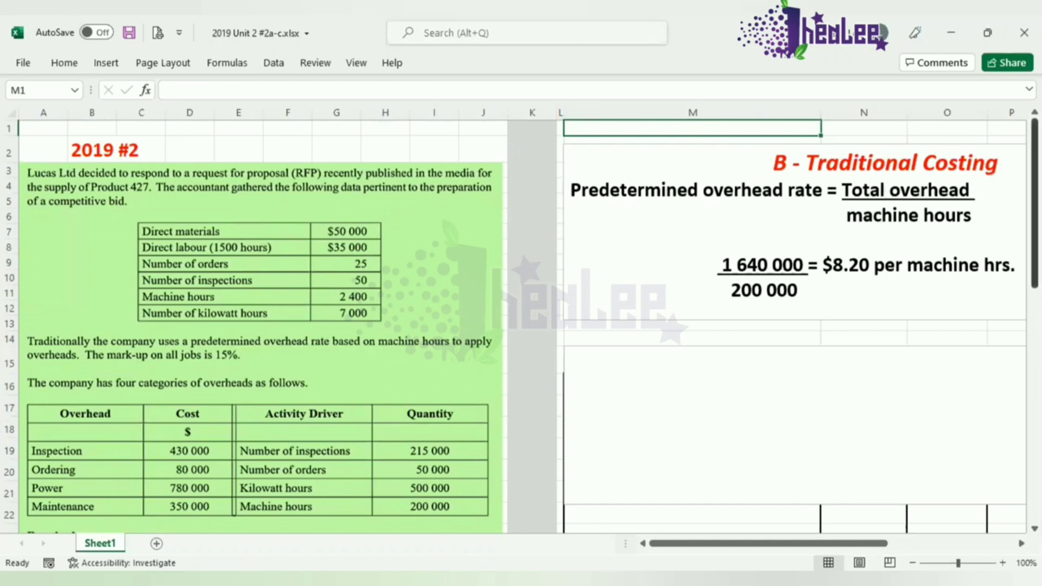
Step: Delete the blank text box covering the upper part of the Bid Price for Product 427 table
scroll(979, 217, down, 3)
scroll(981, 242, up, 1)
scroll(981, 242, down, 1)
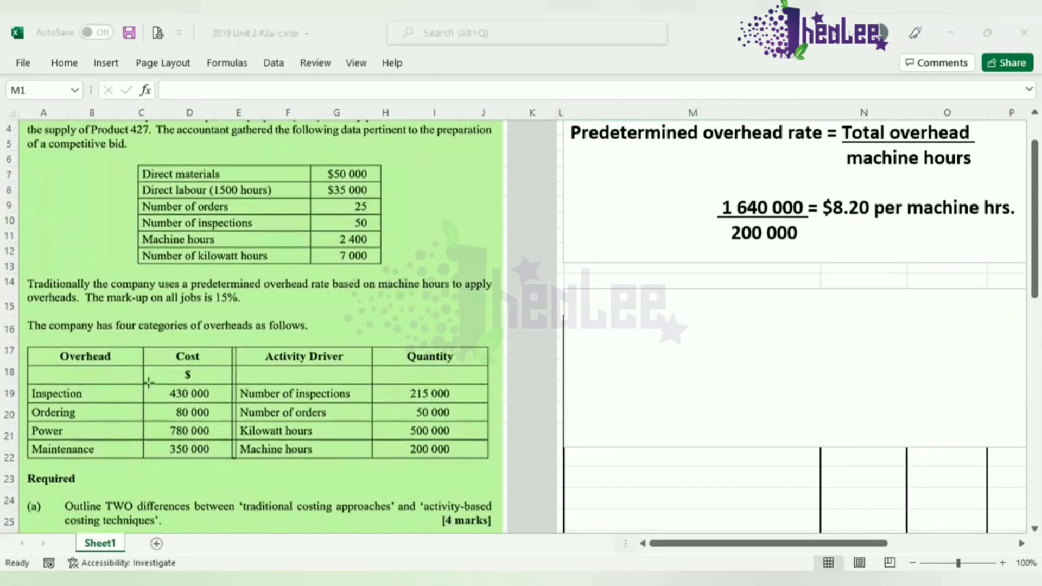
mouse_move(148, 382)
mouse_down()
mouse_move(208, 424)
mouse_move(225, 462)
mouse_up()
click(607, 293)
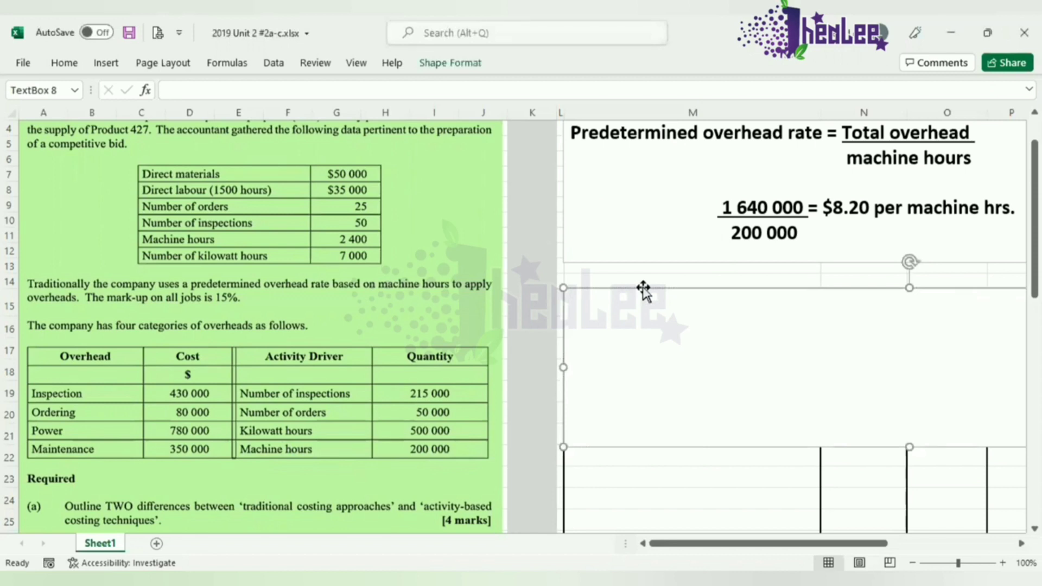
key(Delete)
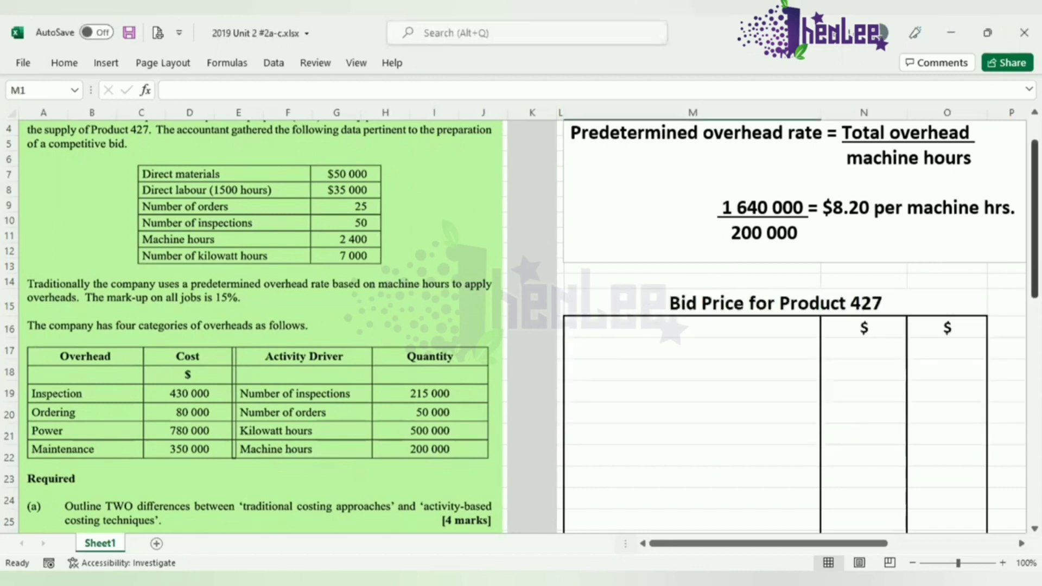
Step: Enter "Direct materials" in M17 as the table's first row, with 50 000 in the second amount column (O17)
drag(1034, 217, 1034, 268)
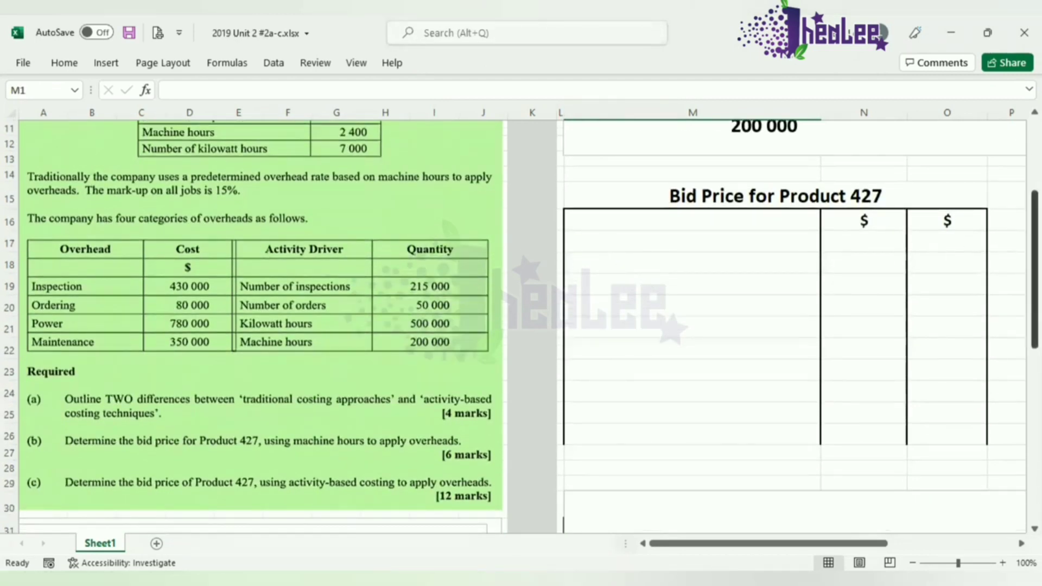
scroll(419, 163, up, 2)
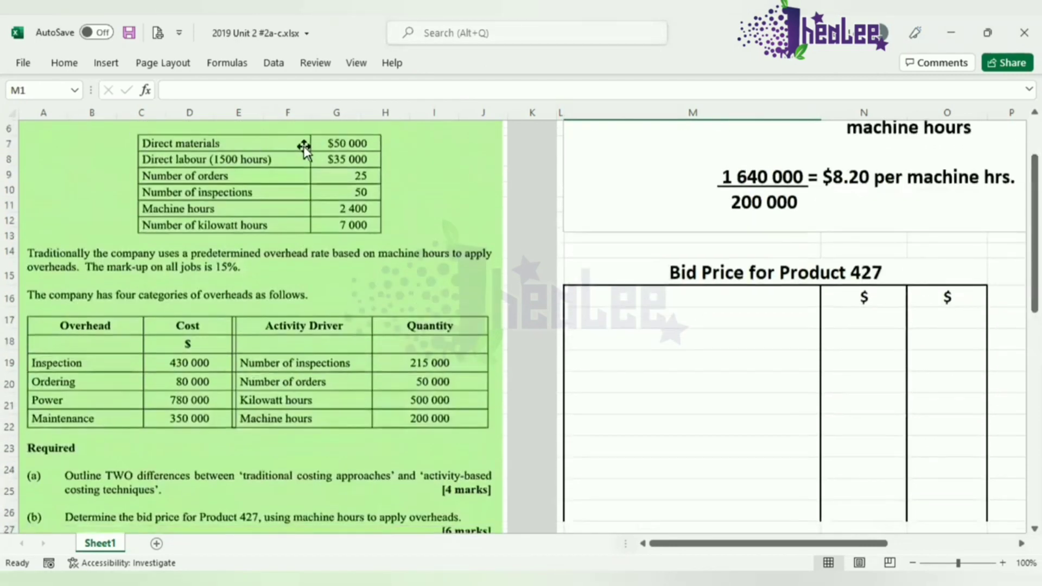
click(604, 323)
text(Direct)
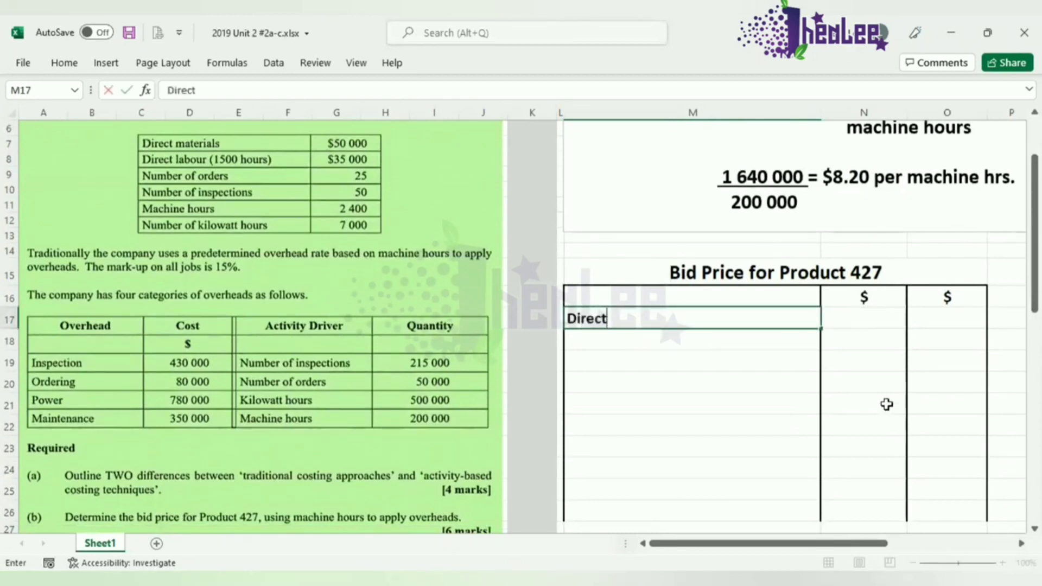
text( mater)
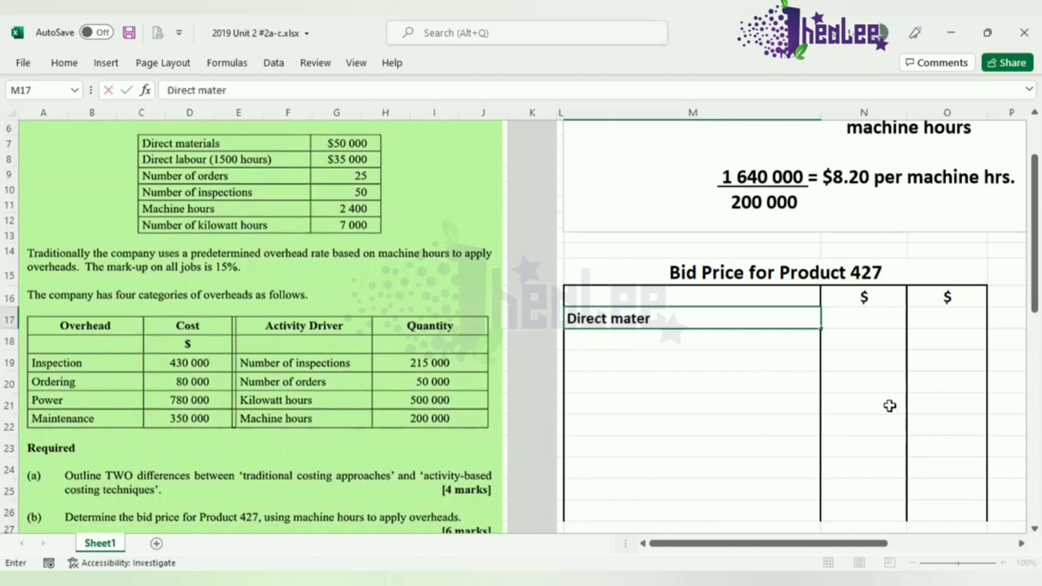
text(ials)
click(948, 327)
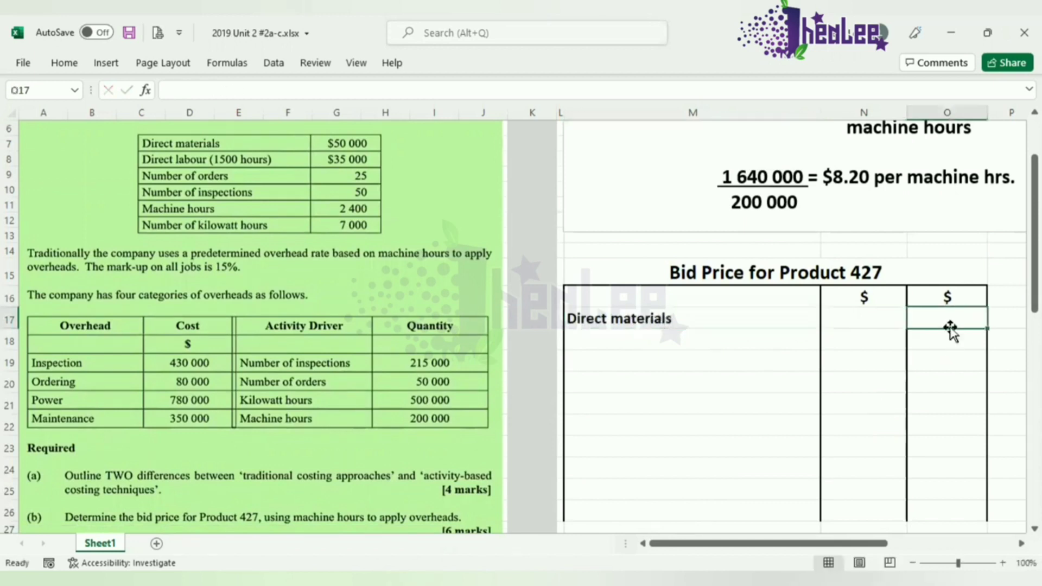
text(50 000)
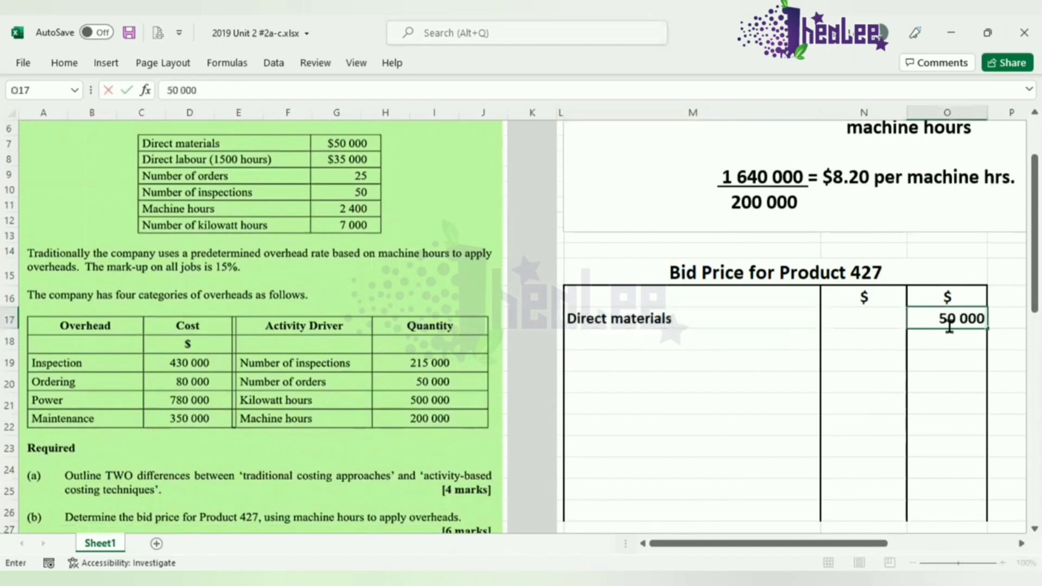
Step: Add a "Direct labour" row in M18 with an amount of 35 000 in O18
click(613, 333)
text(Direct )
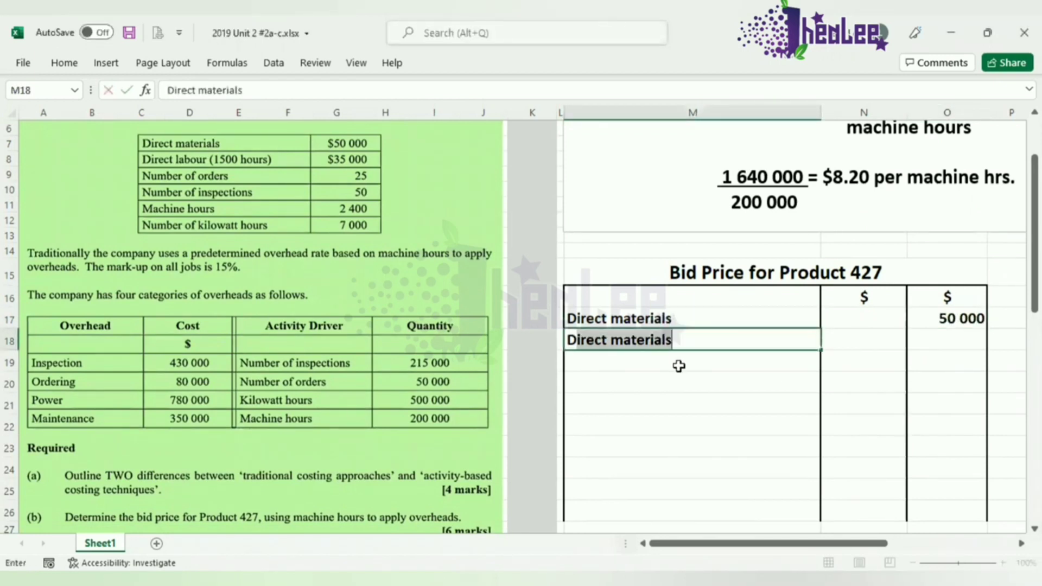
text(labour)
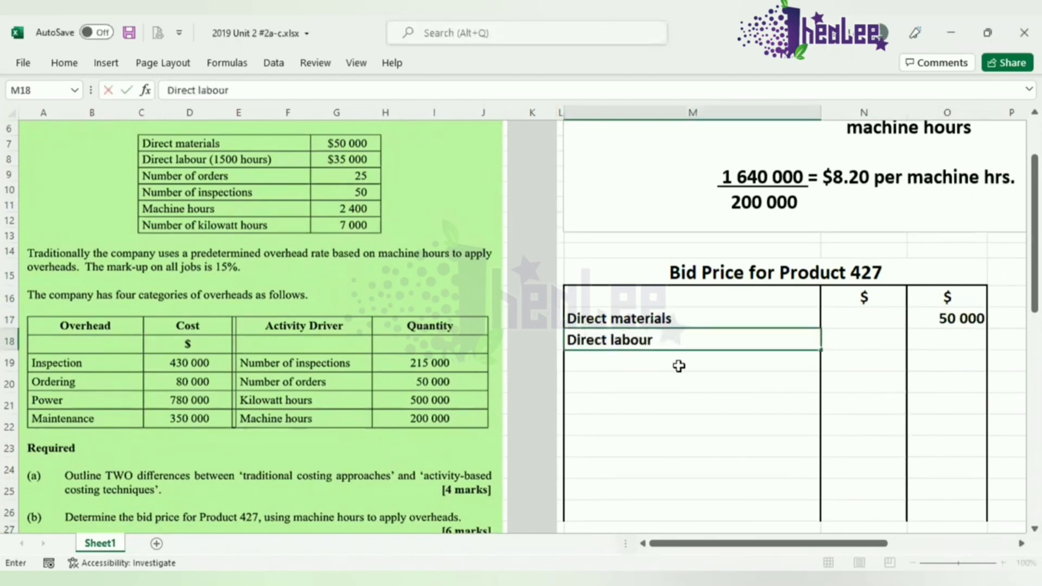
click(938, 342)
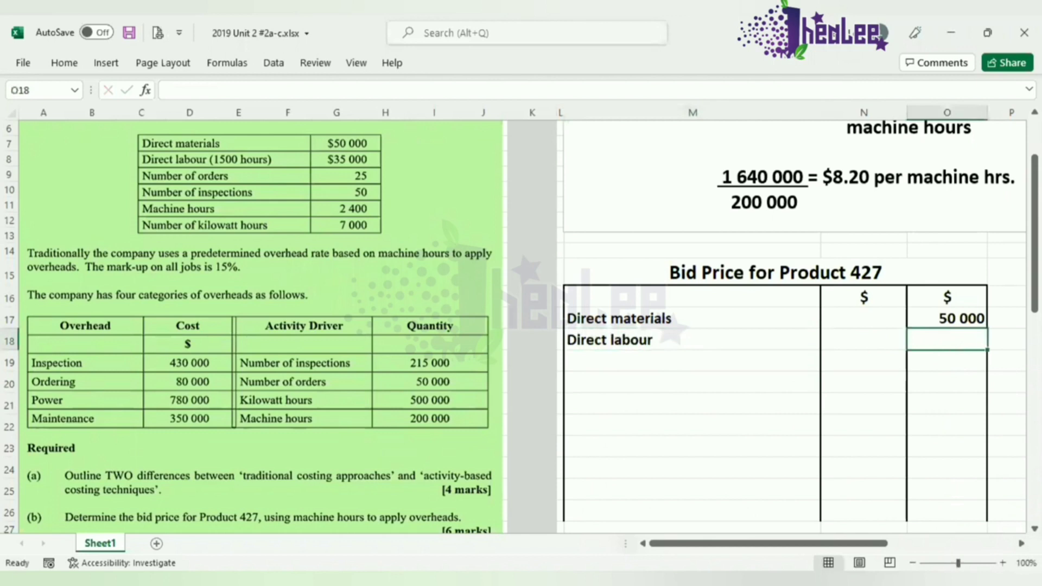
text(35 000)
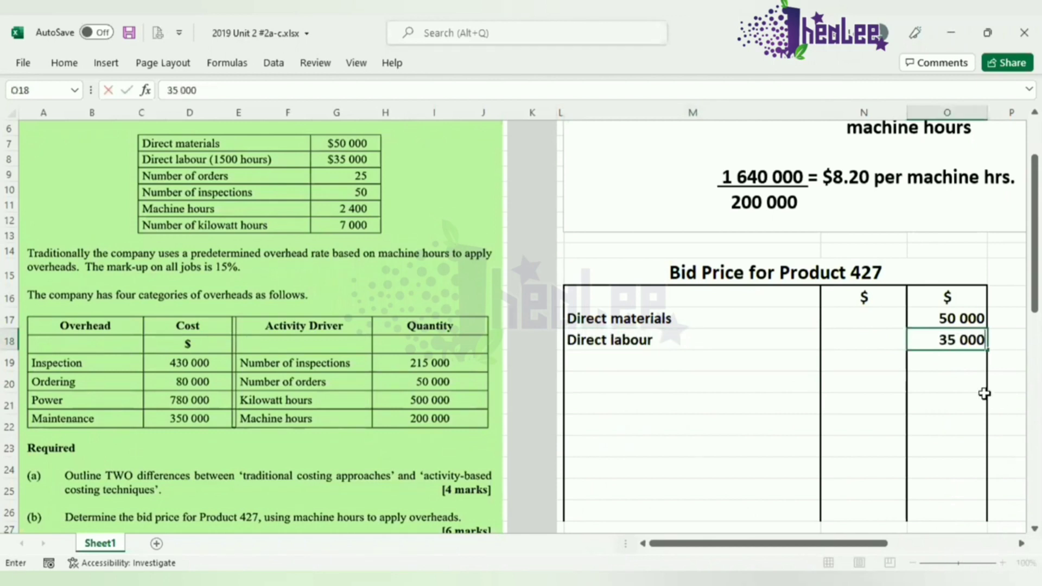
Step: Enter the direct cost total of 85 000 in O19 and label that row as the total direct cost in M19
click(940, 360)
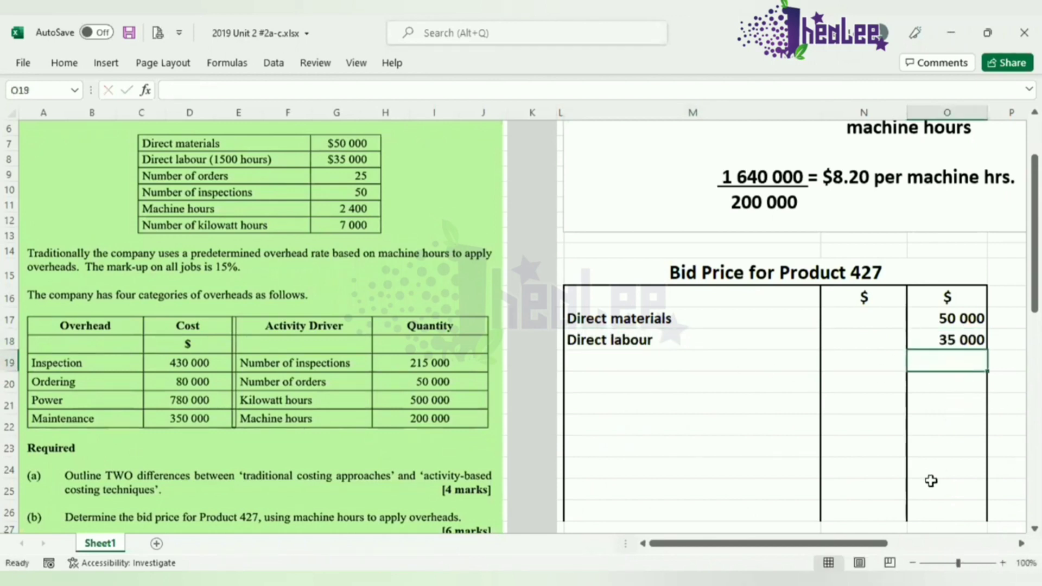
text(85 000)
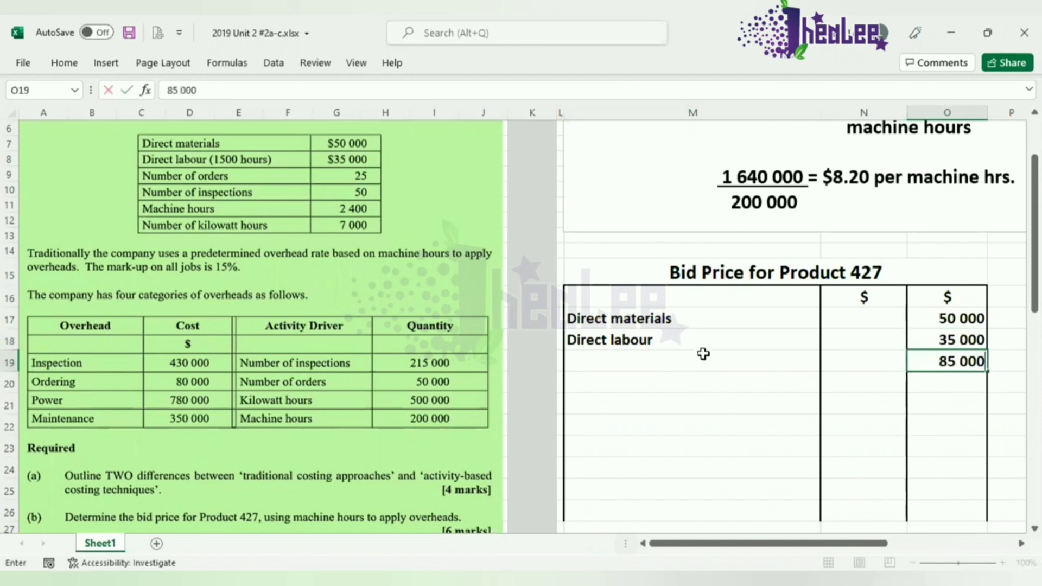
click(703, 359)
text(Toatl )
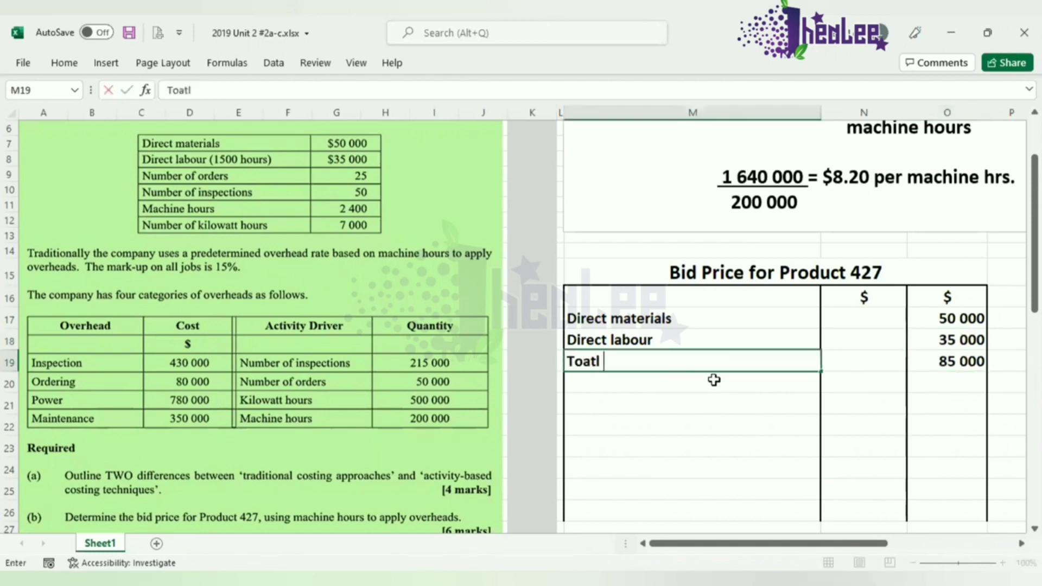
text(Direc)
key(BackSpace)
text(ect cost)
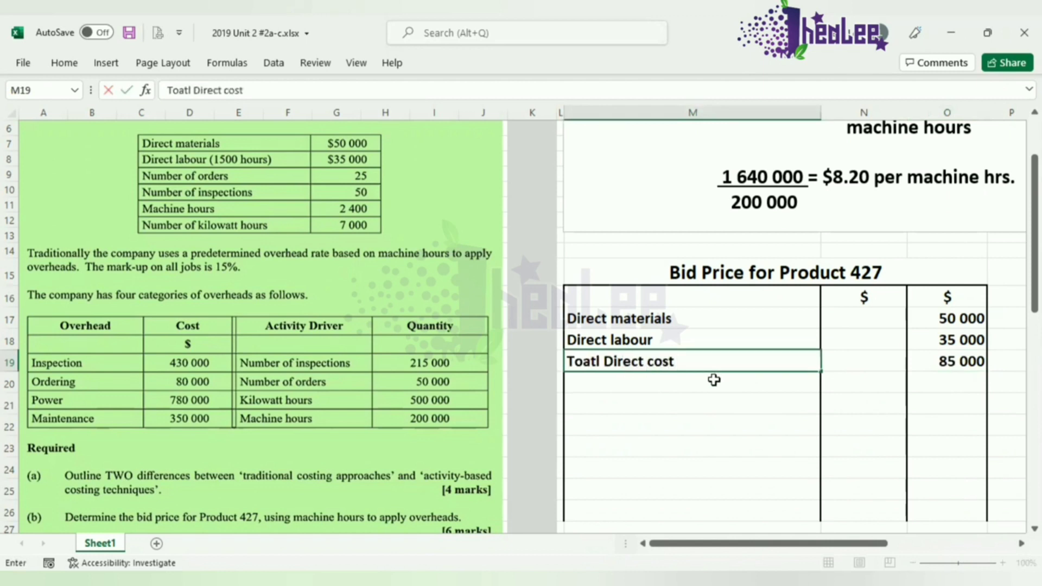
key(Return)
Step: Correct the misspelled first word of the label in M19 so it reads "Total Direct cost"
click(596, 362)
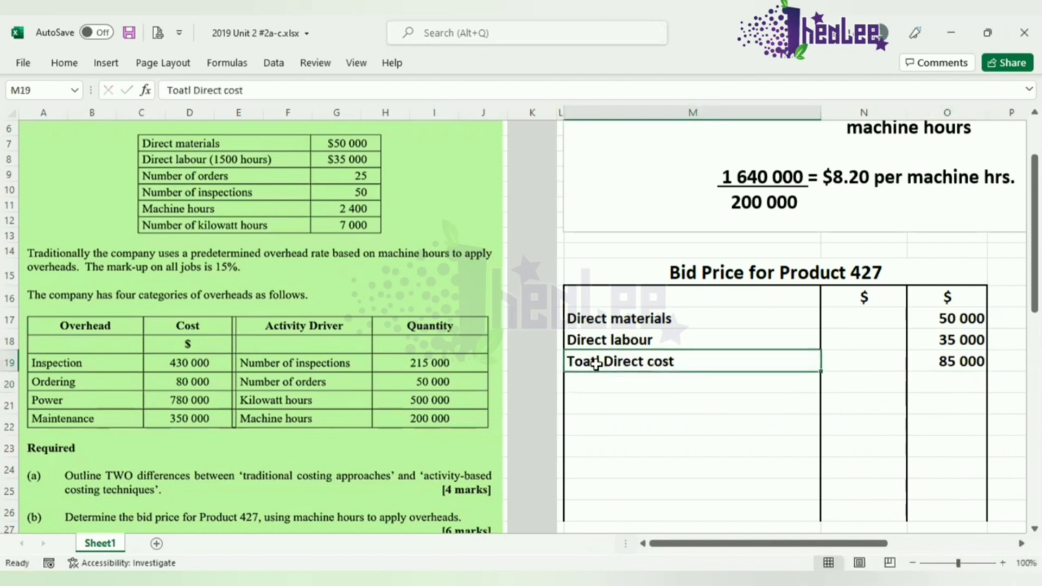
double_click(600, 361)
key(BackSpace)
key(BackSpace)
key(BackSpace)
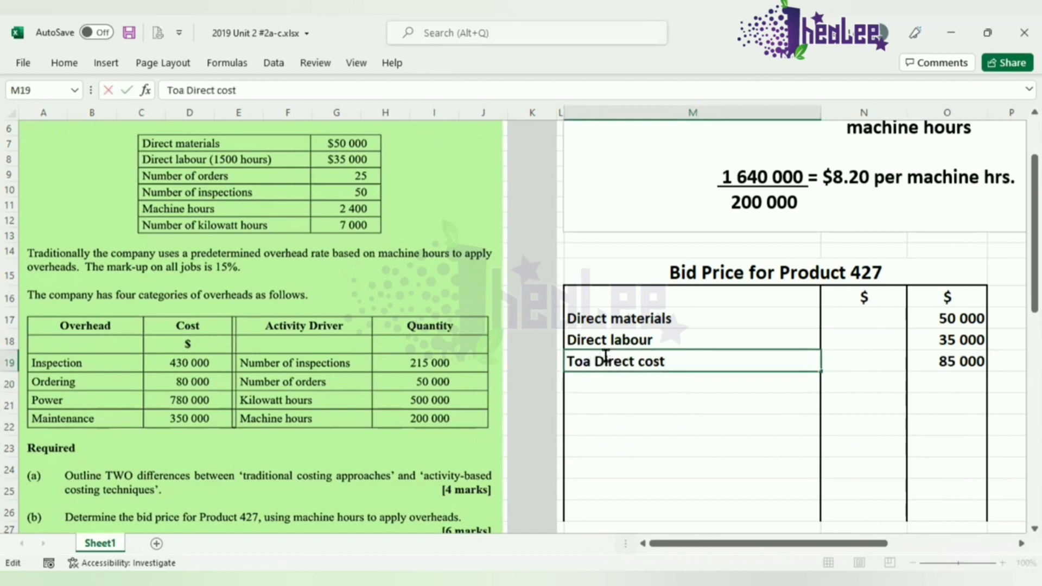
text(tal)
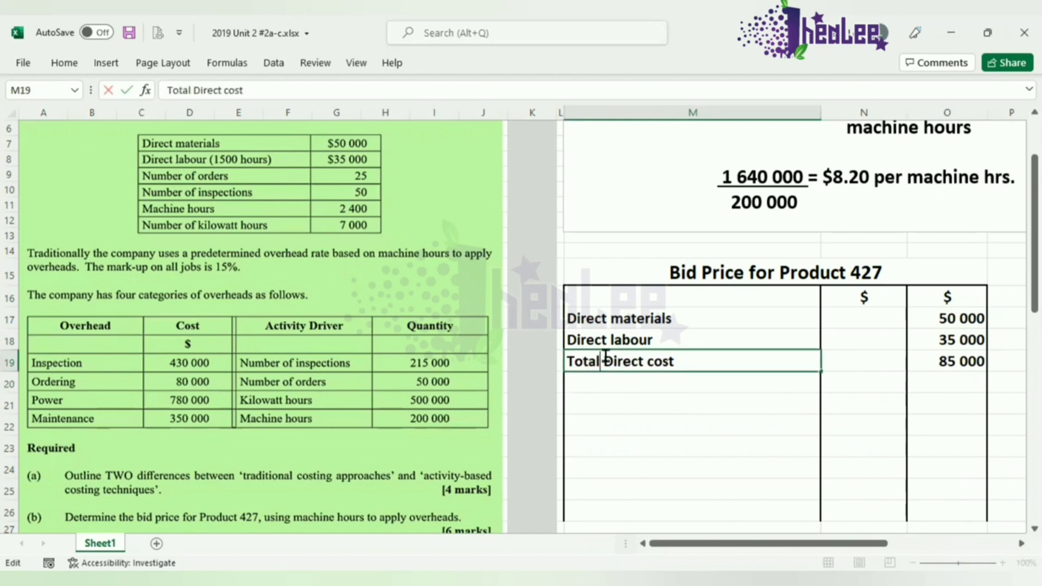
Step: Label the row below the total direct cost "Add overhead (2 400 * 8.20)" in M20
click(618, 387)
text(Add)
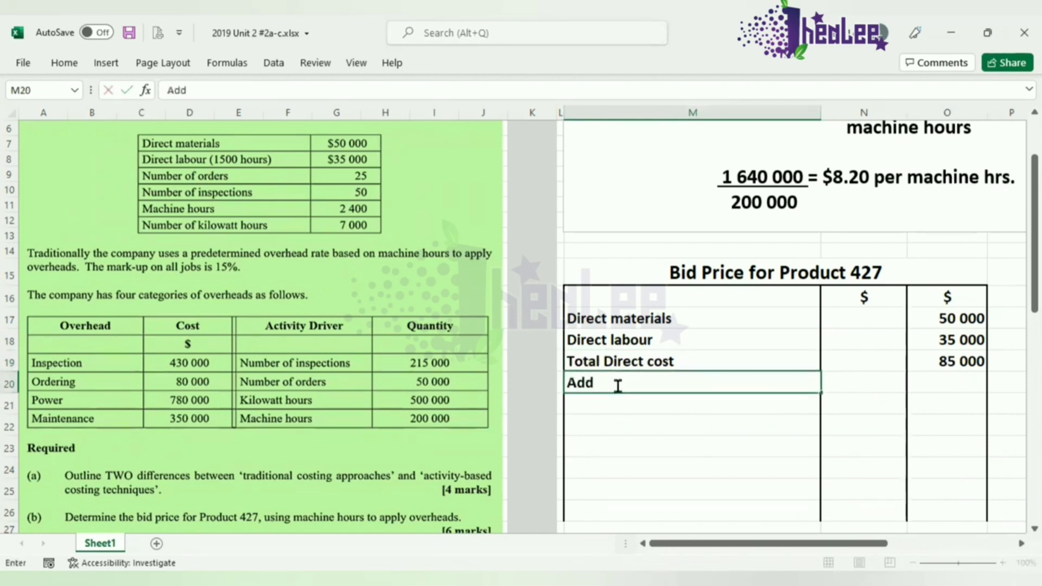
text( overhead)
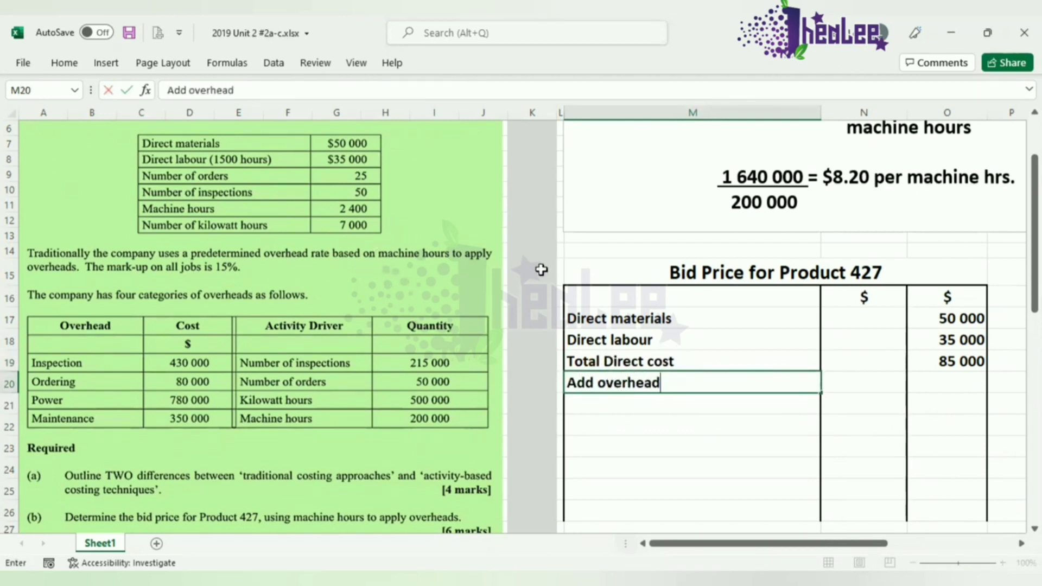
click(691, 407)
click(696, 382)
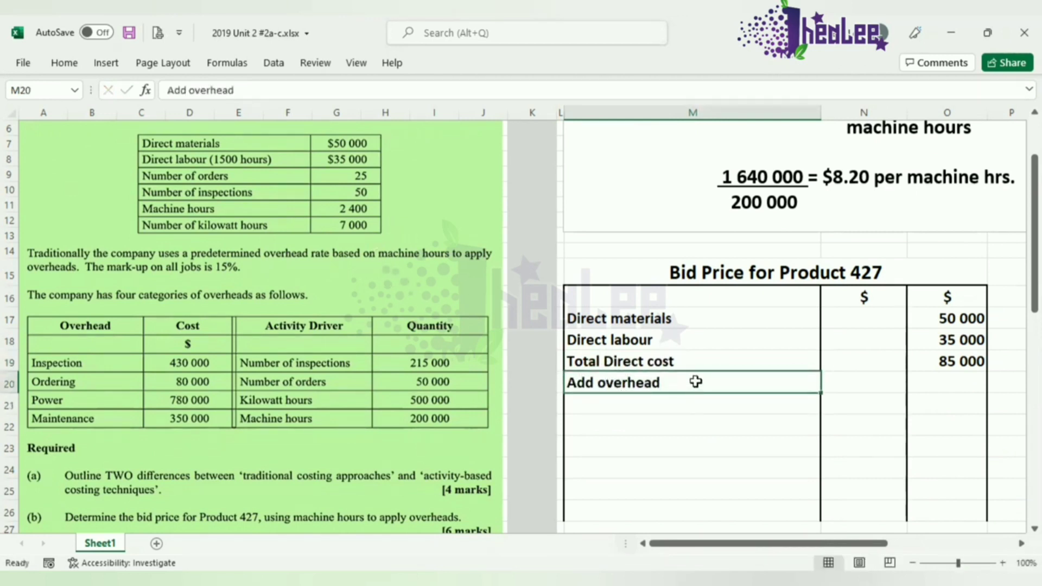
double_click(696, 382)
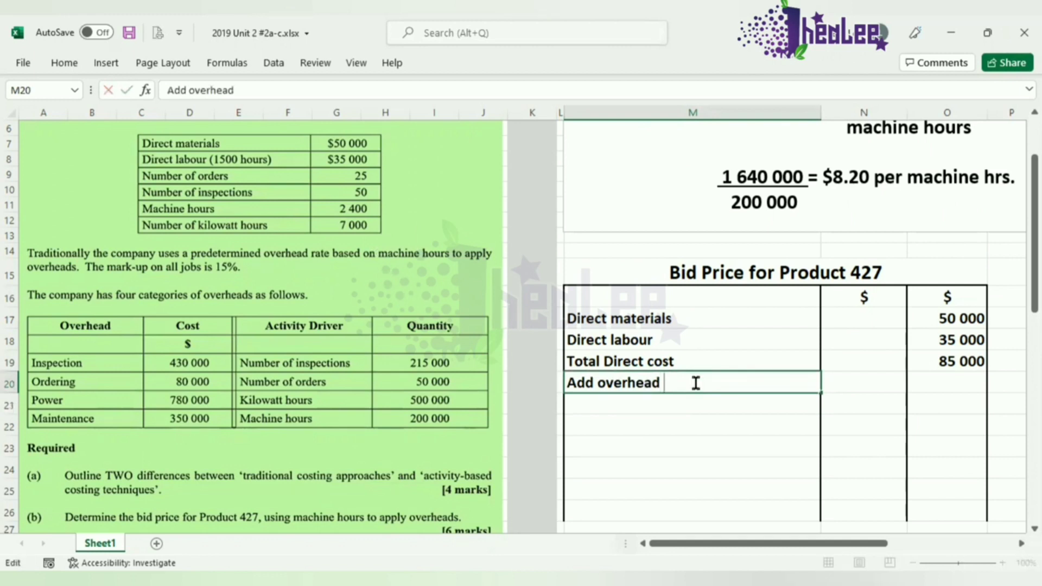
text((2 400 )
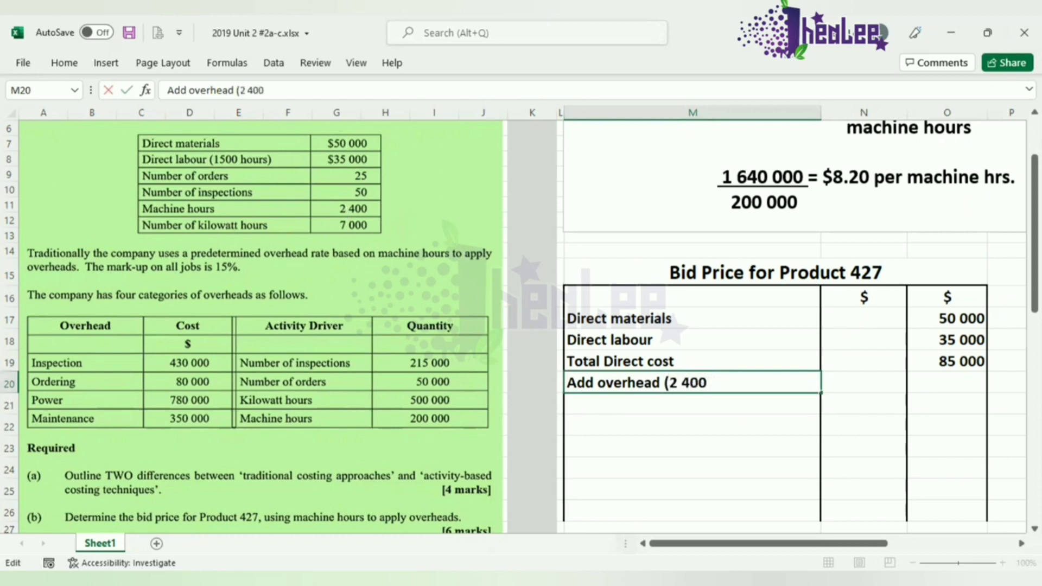
text(*)
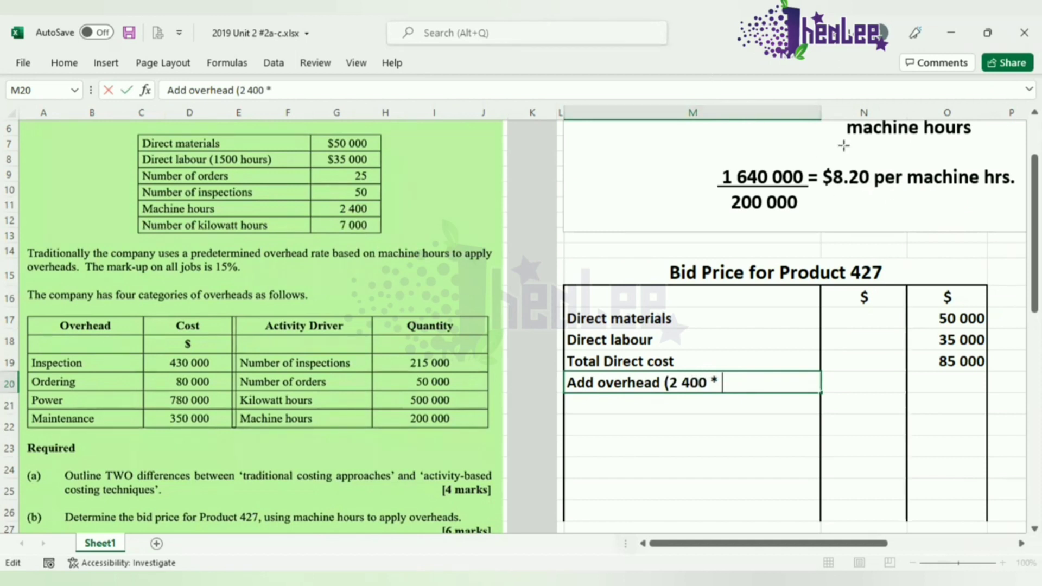
drag(817, 154, 876, 197)
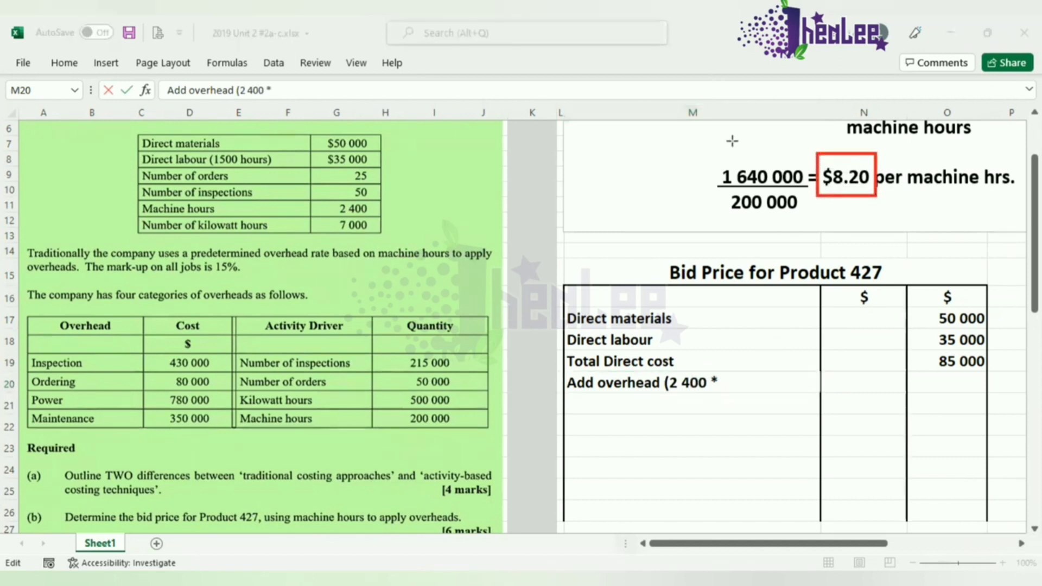
click(734, 381)
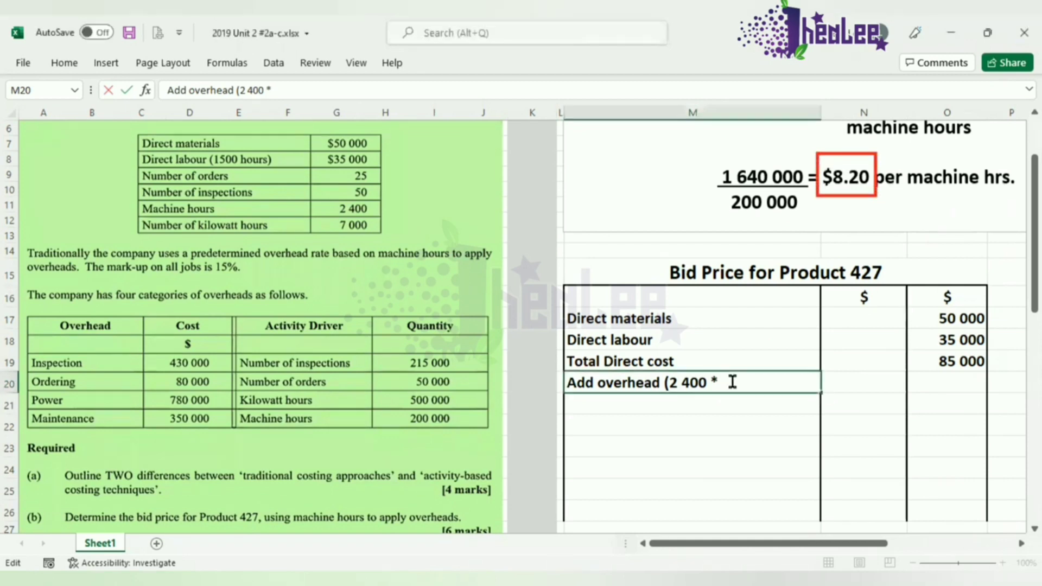
text(8.20))
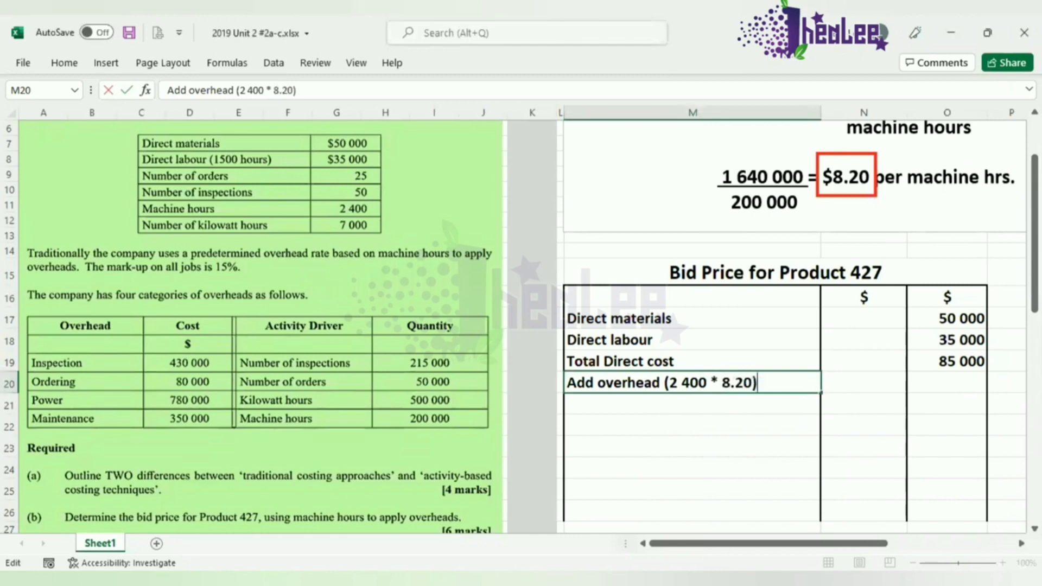
Step: Enter the overhead amount of 19 680 in O20, beside the "Add overhead (2 400 * 8.20)" label
key(alt+Tab)
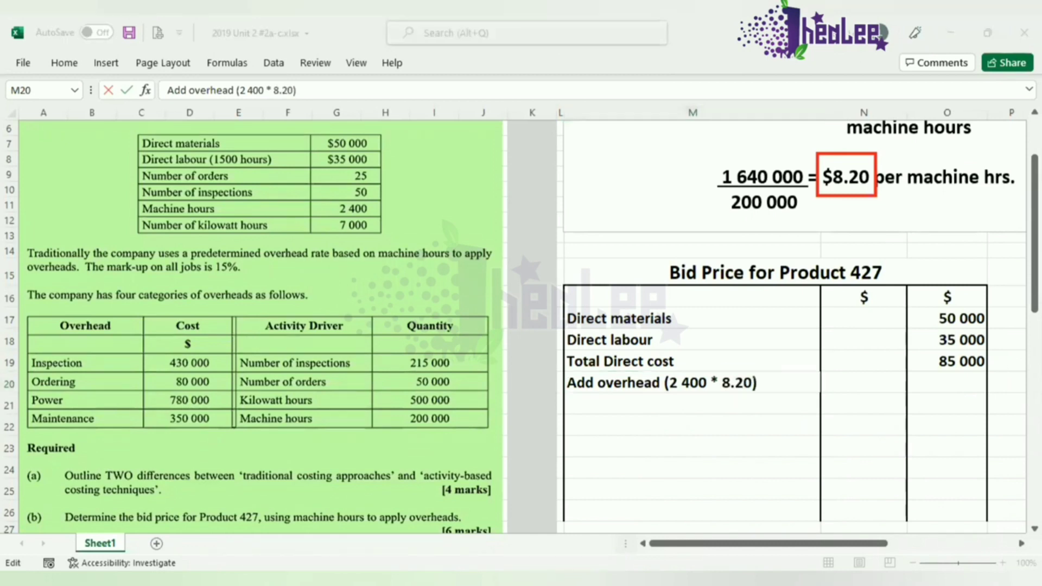
key(alt+Tab)
click(955, 381)
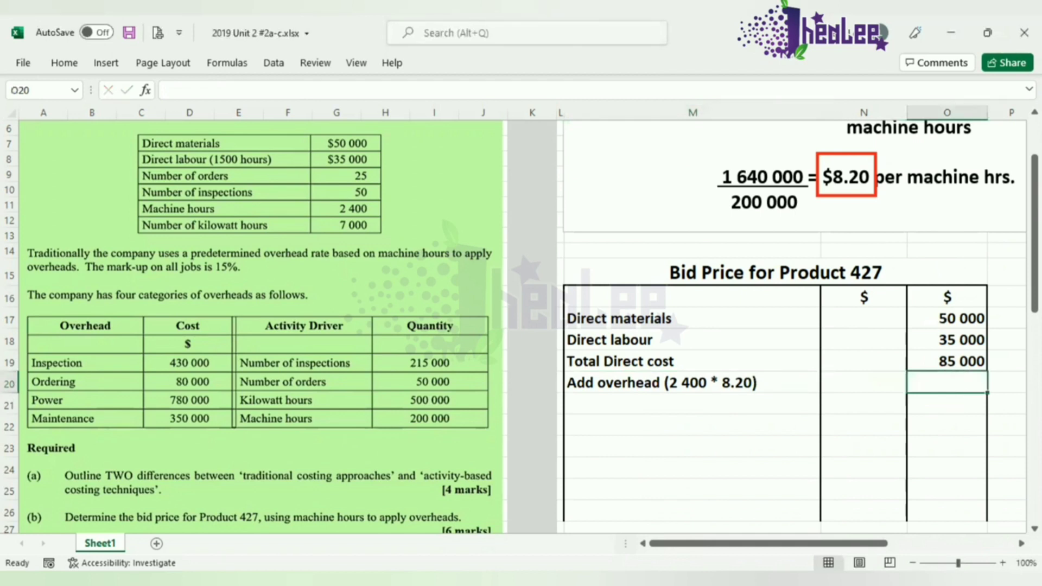
text(19)
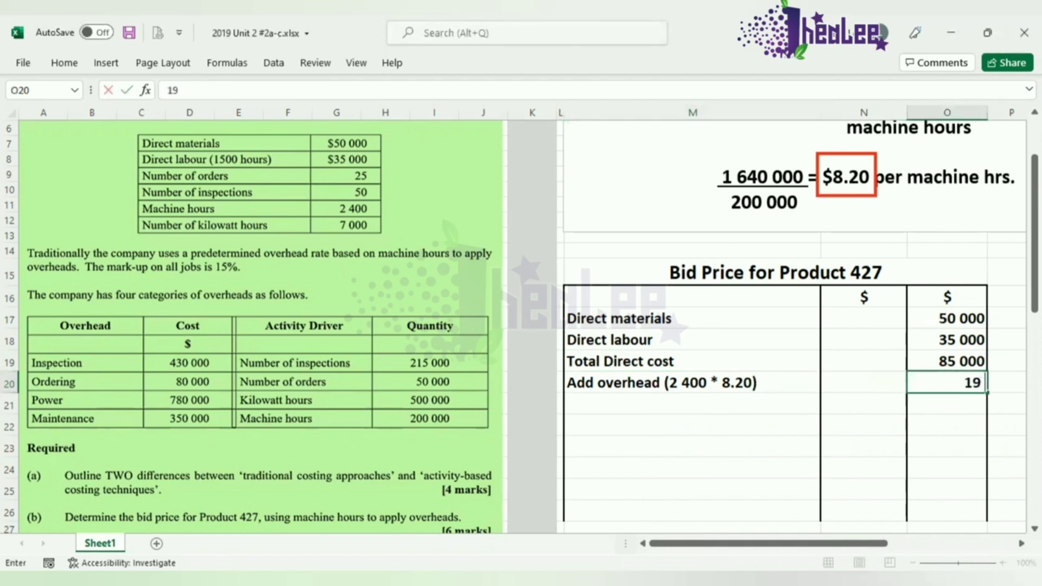
text( 680)
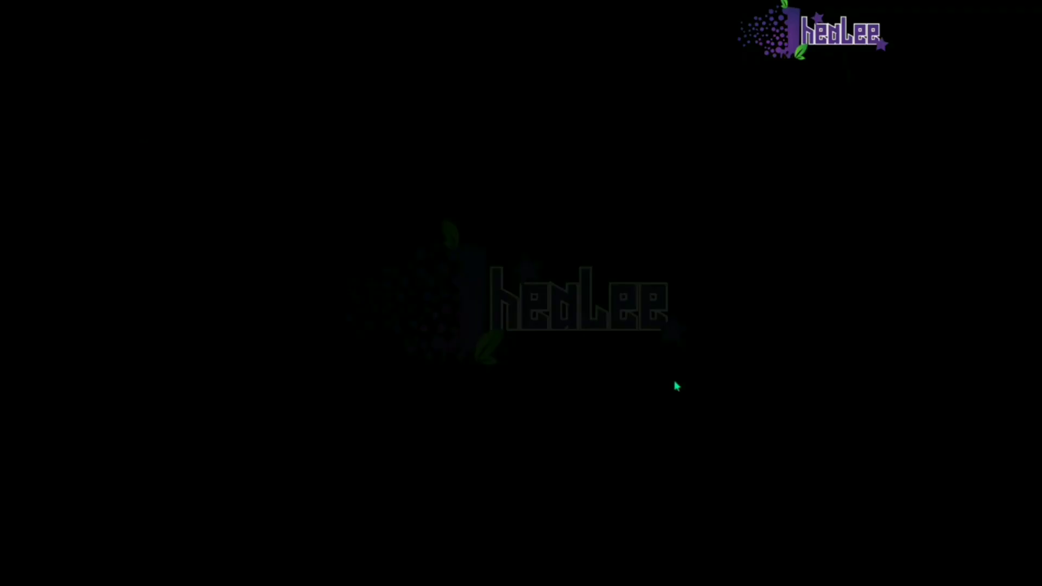
click(714, 407)
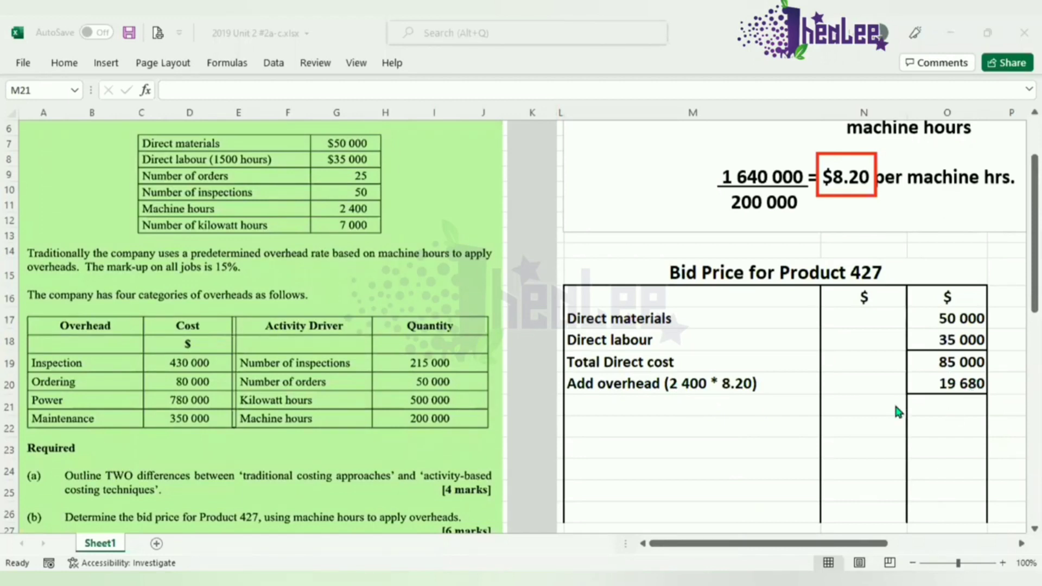
Step: Enter 104 680 in O21 and label that row "Total cost" in M21
click(919, 404)
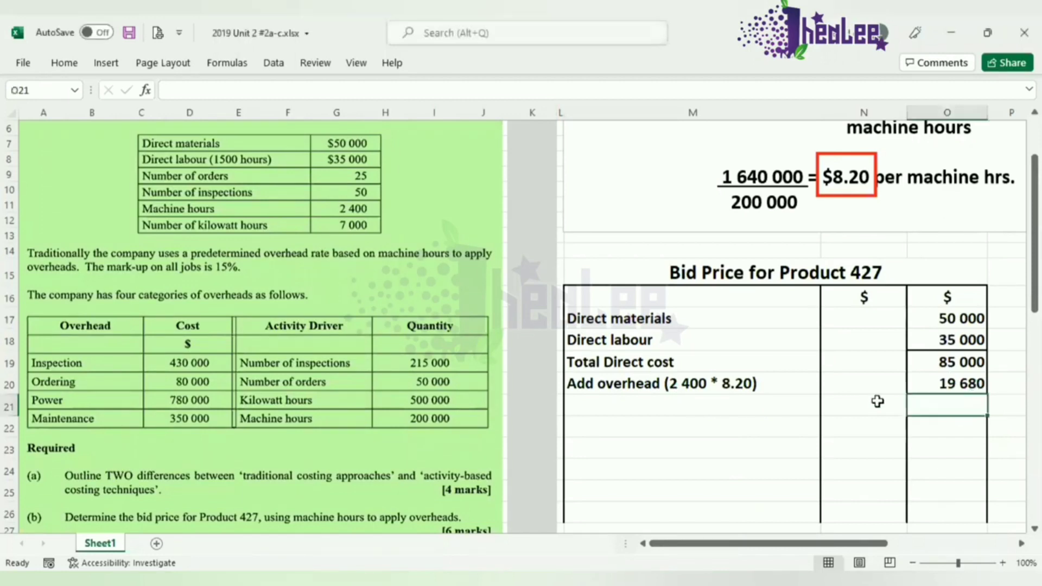
text(104)
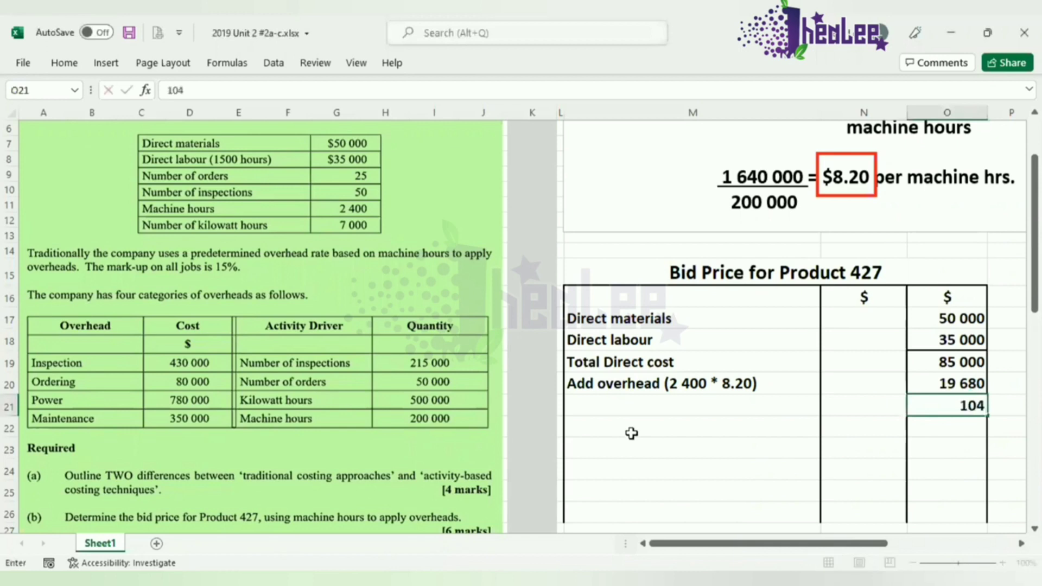
text( 680)
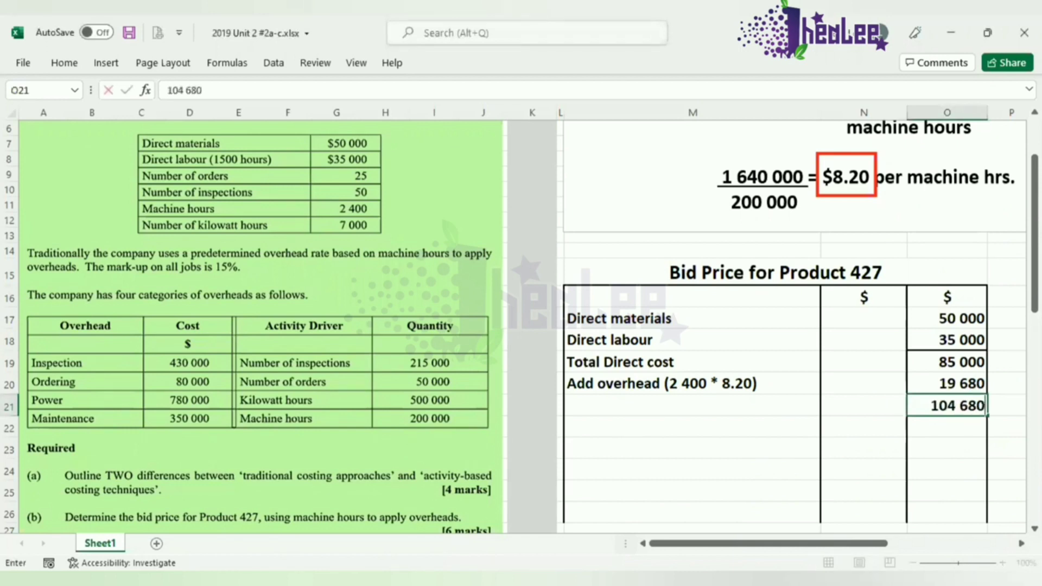
click(710, 408)
text(T)
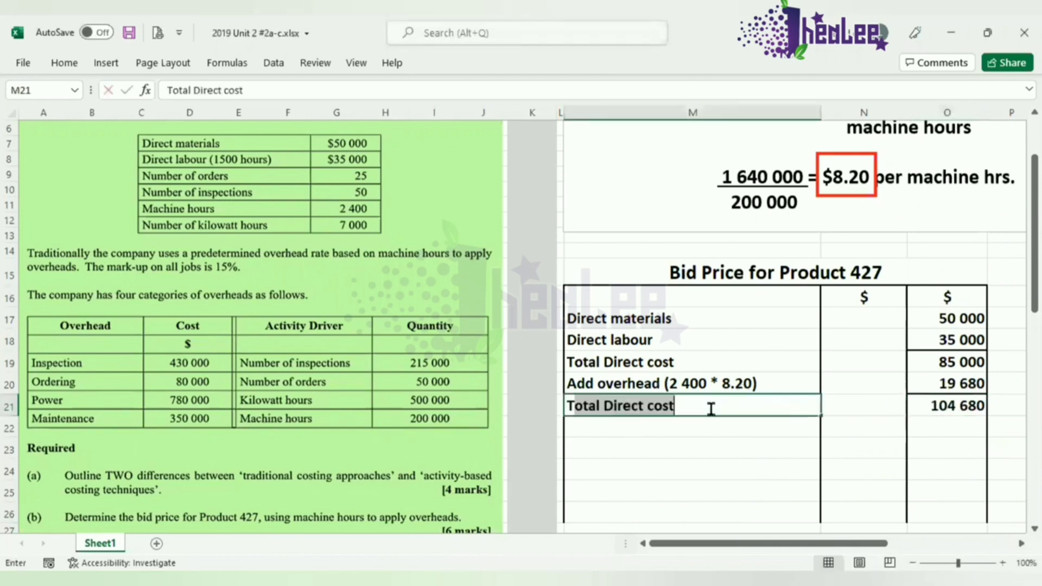
text(otal cost)
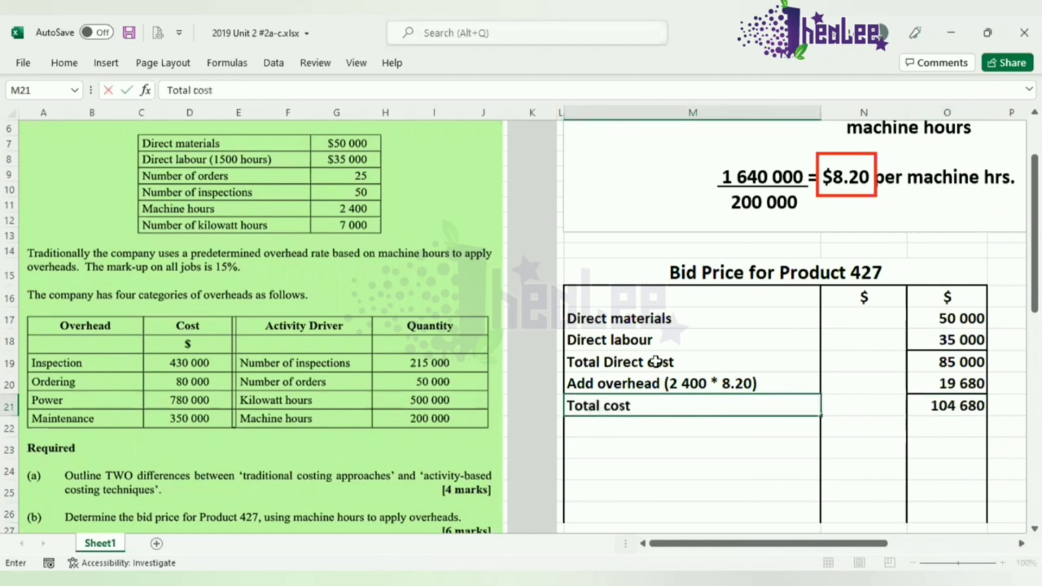
key(Return)
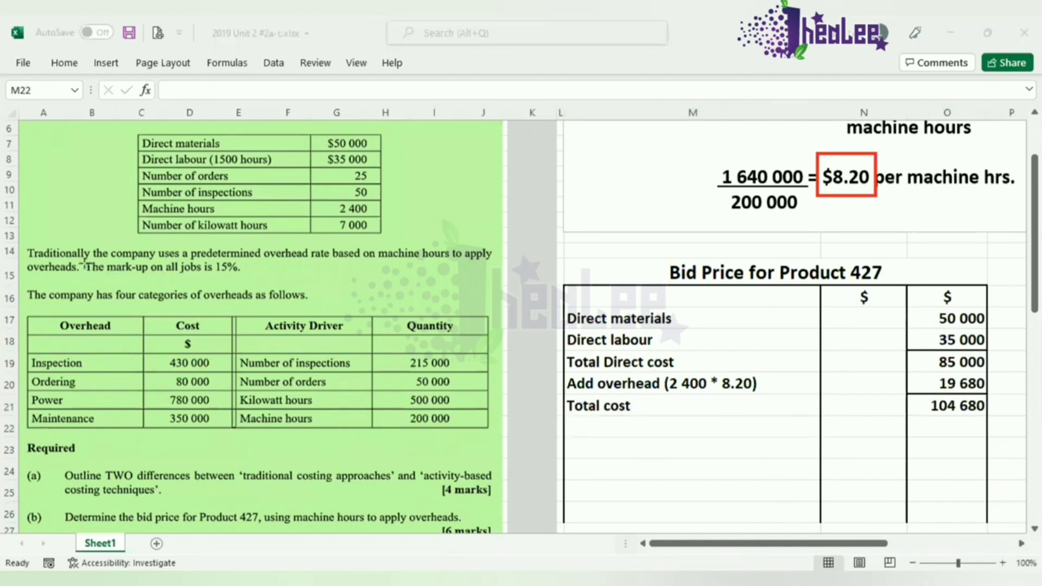
Step: Mark the 15% mark-up statement in the question, and add an "Add markup 15%" row in M22 with 15 702 in O22
mouse_move(82, 258)
mouse_down()
mouse_move(185, 293)
mouse_move(251, 281)
mouse_up()
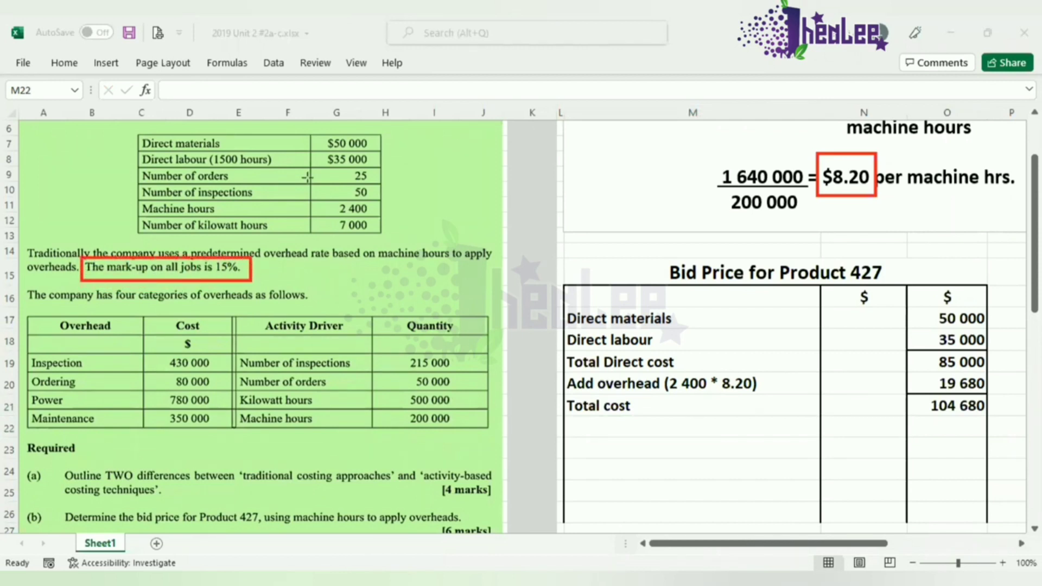
click(615, 429)
text(Add mar)
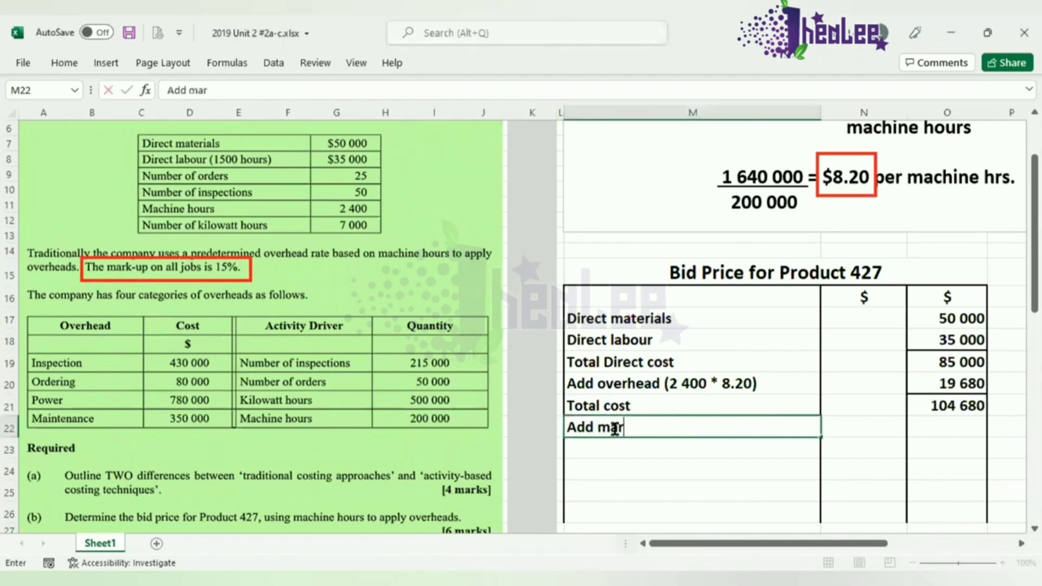
text(kup 15%)
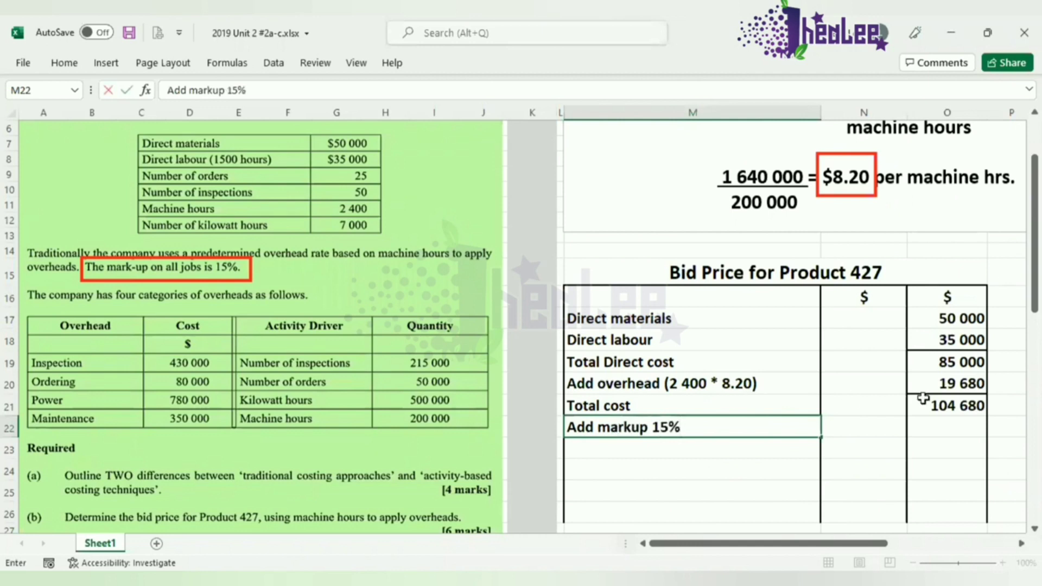
click(956, 429)
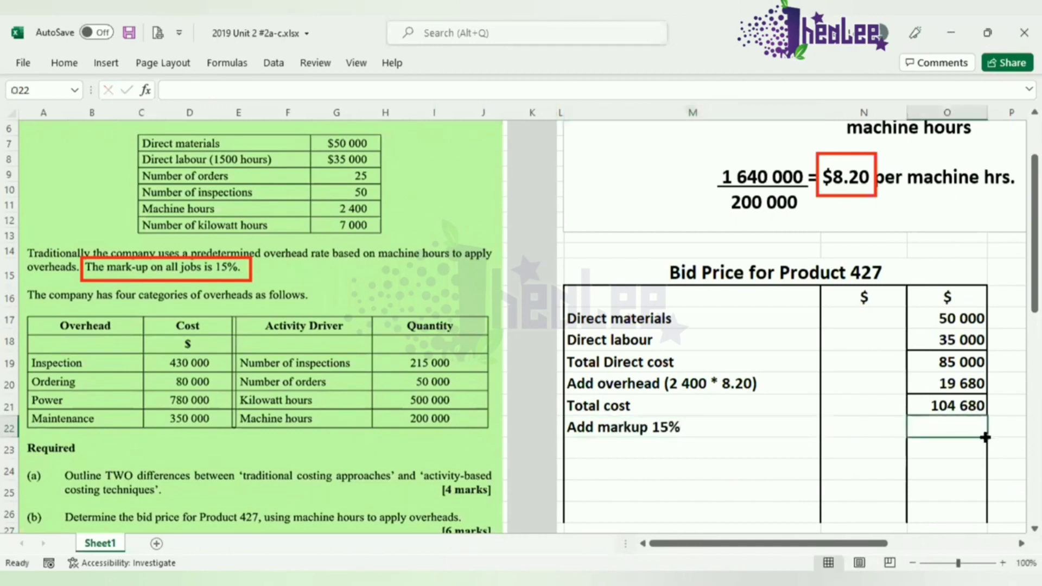
text(1)
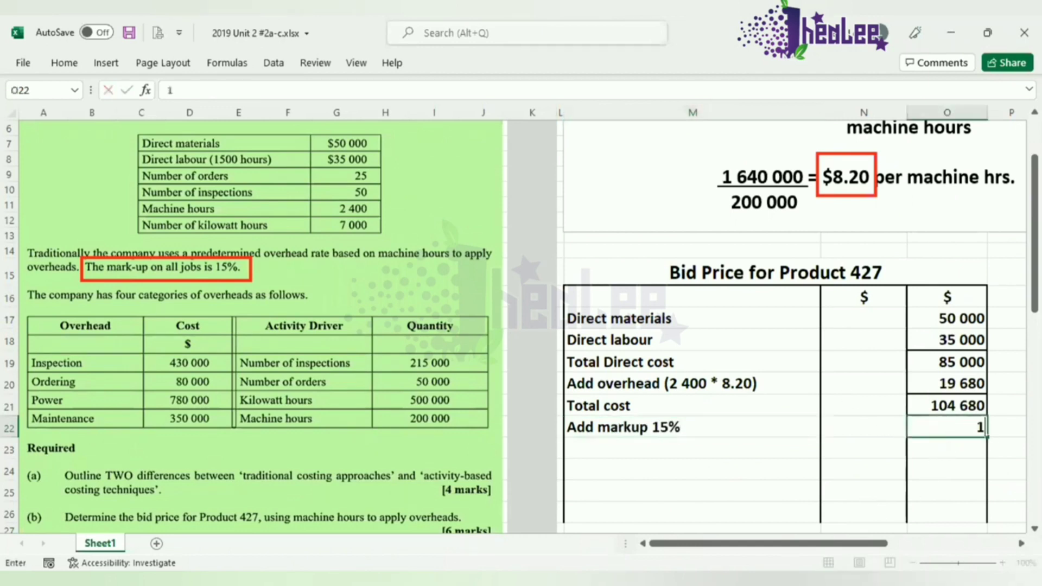
text(5 702)
key(Return)
click(957, 426)
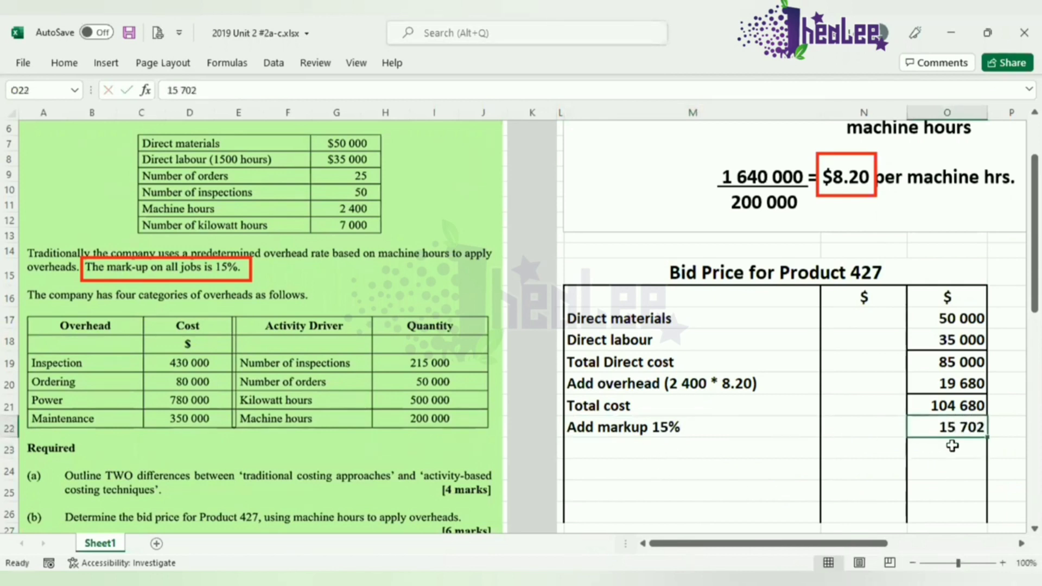
Step: Add a "Bid Price" row in M23 with an amount of 120 382 in O23
click(749, 451)
text(B)
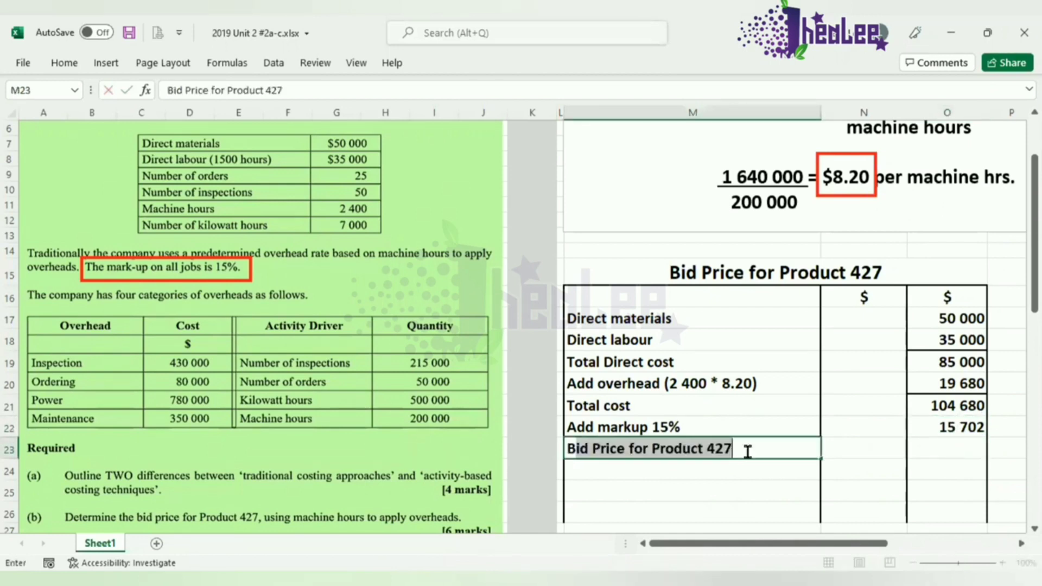
text(id Pri)
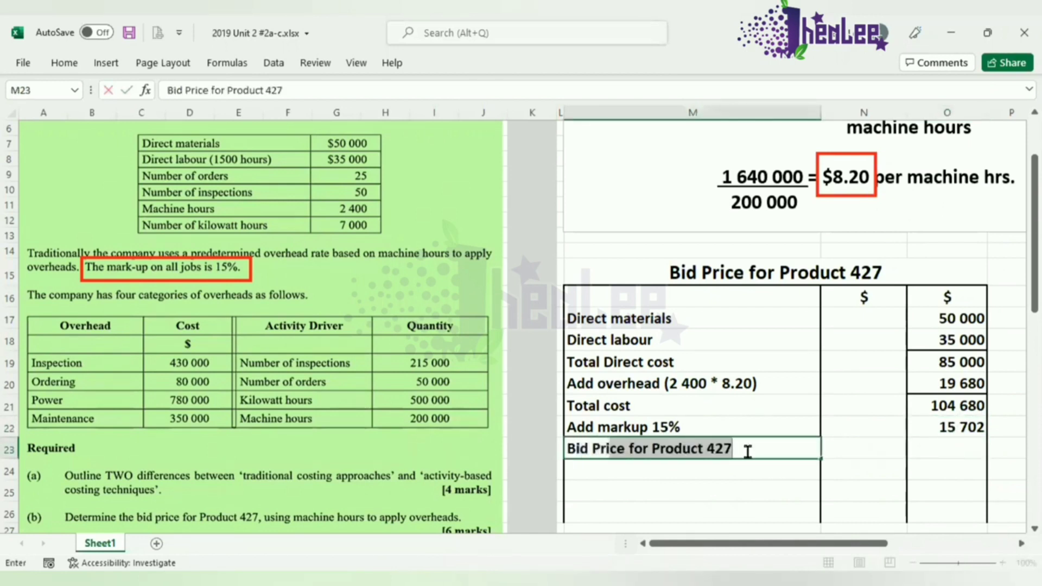
text(ce)
key(Delete)
click(963, 447)
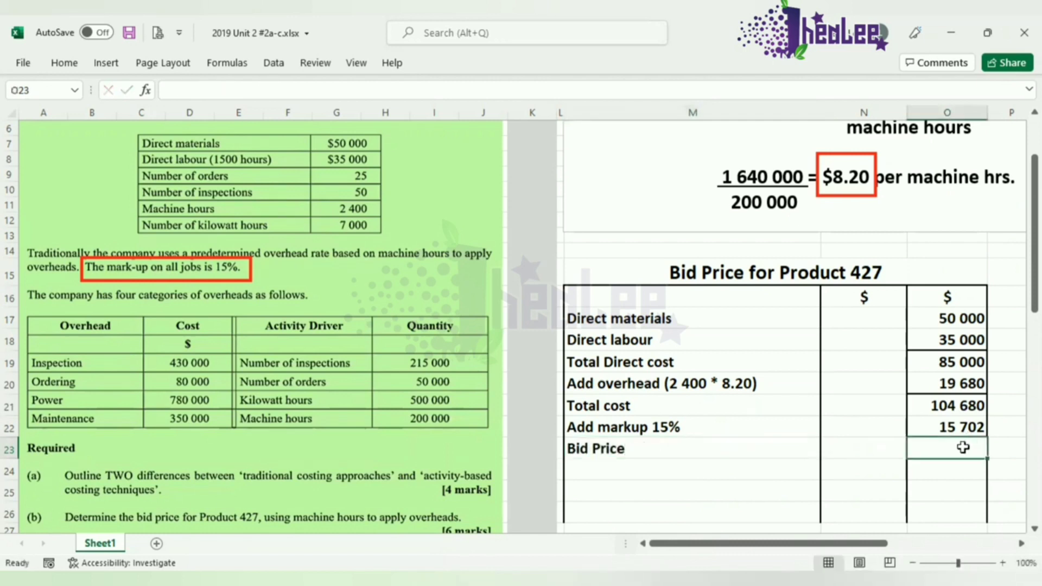
text(120)
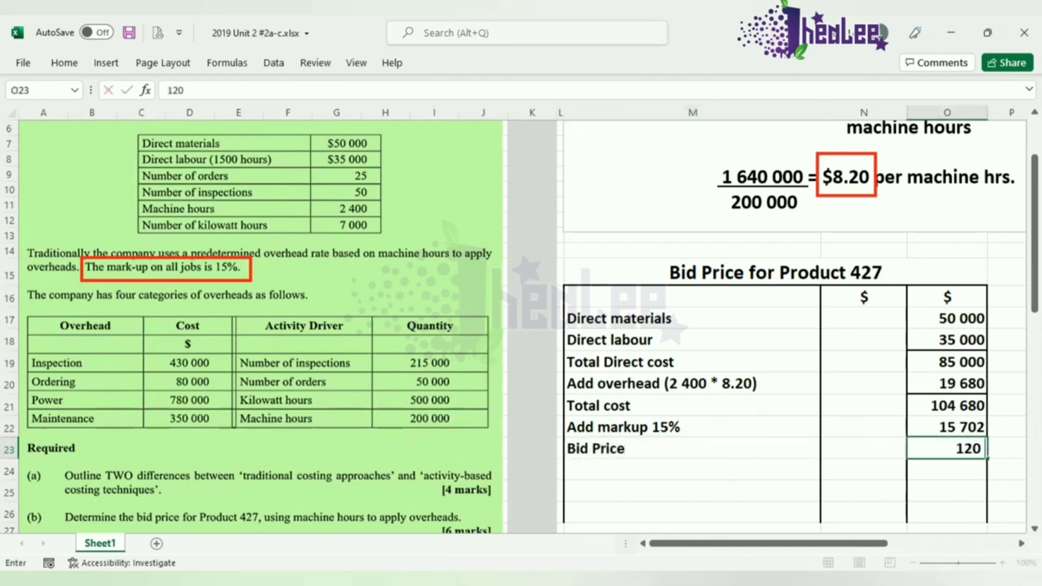
text( 382)
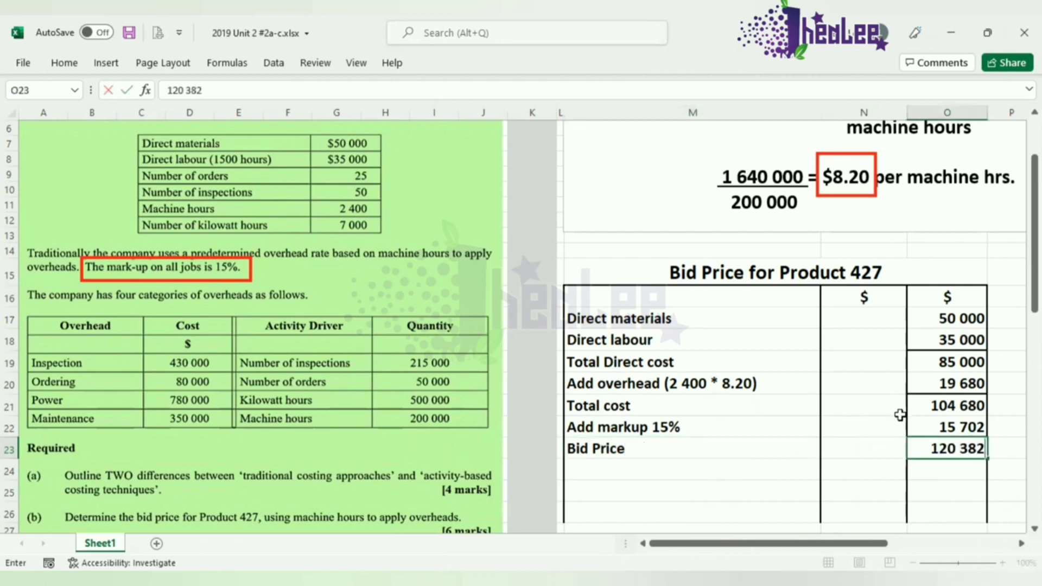
click(938, 470)
Step: Apply a top and double bottom border to the bid price amount in O23, and clear the red highlight boxes
click(939, 448)
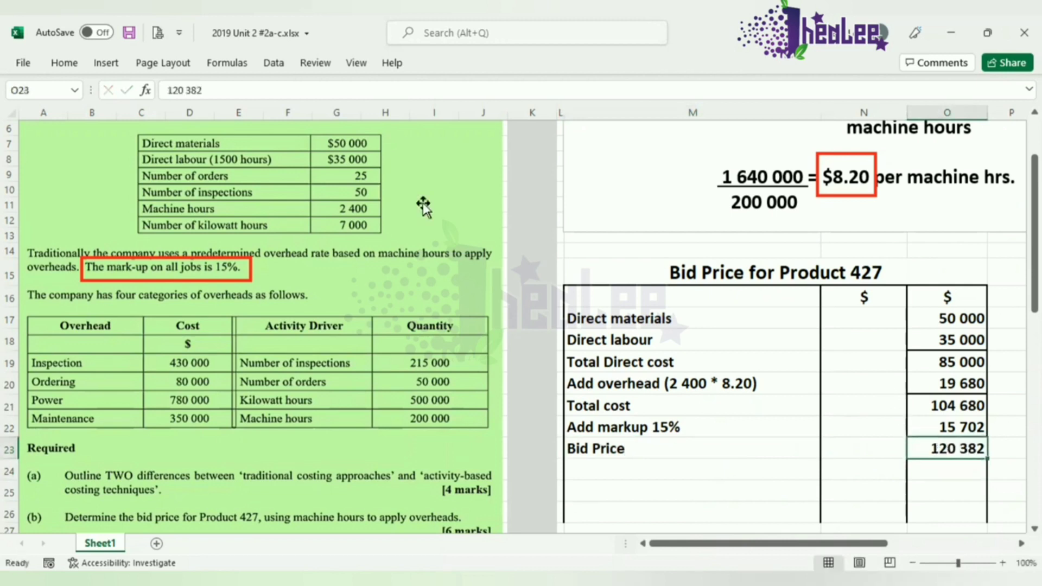
click(66, 65)
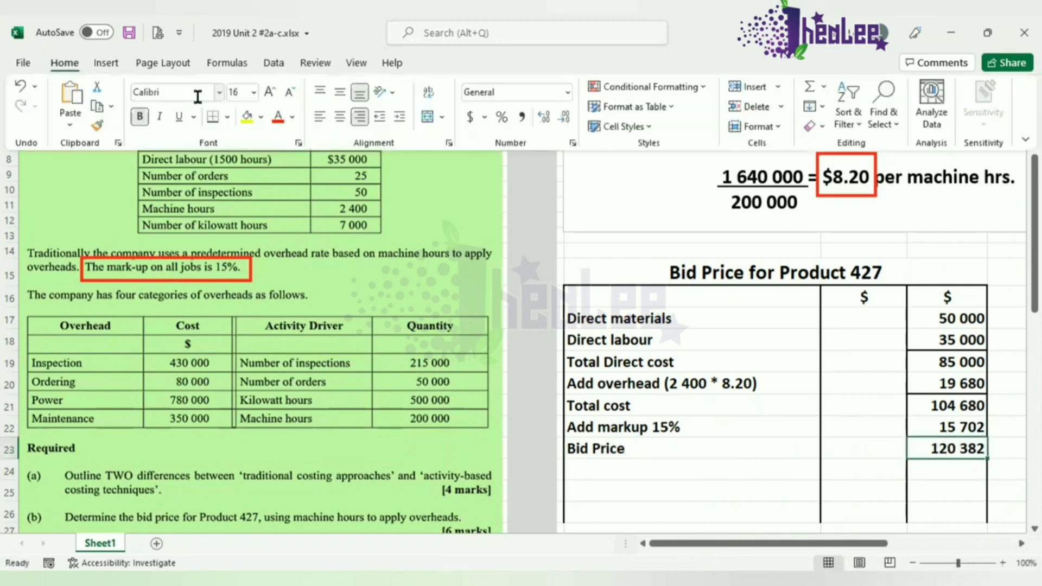
click(227, 116)
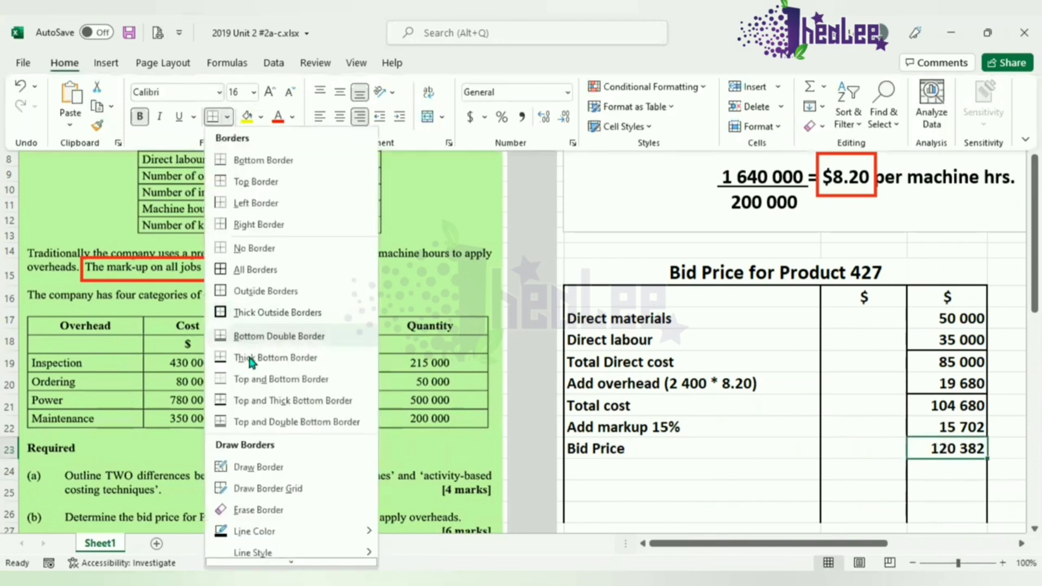
click(255, 423)
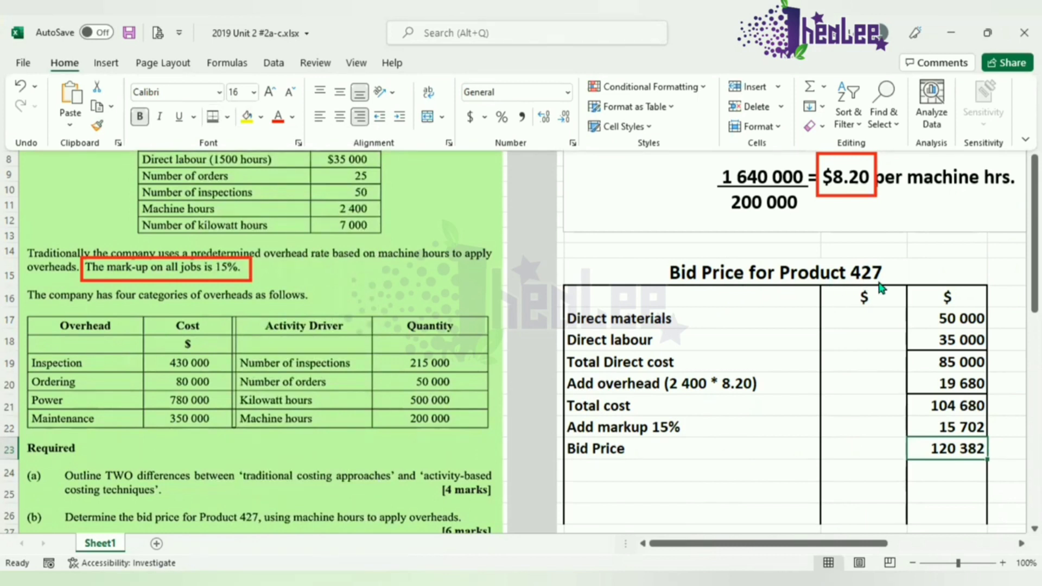
click(958, 468)
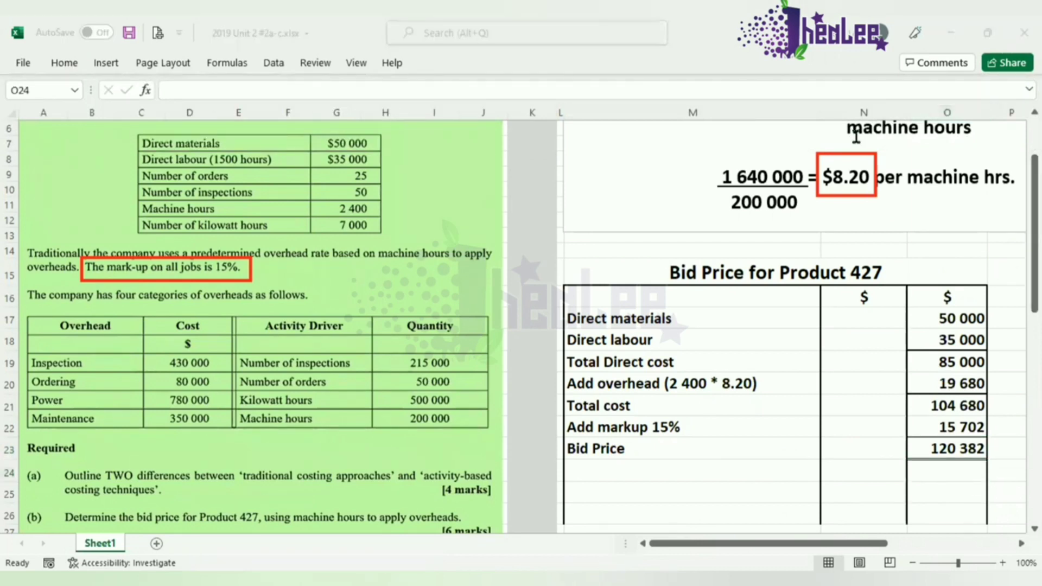
key(Escape)
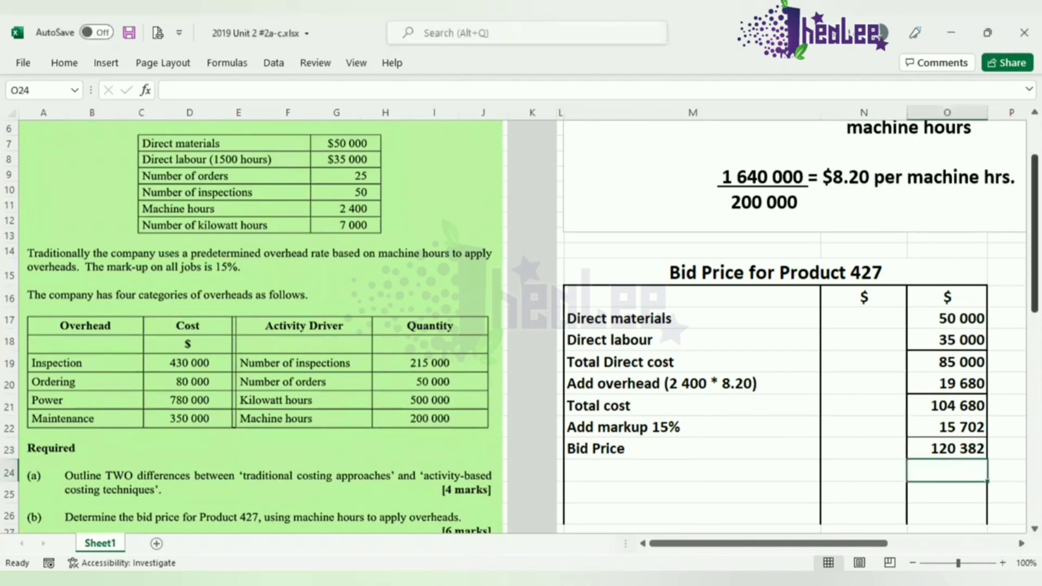
scroll(572, 383, down, 4)
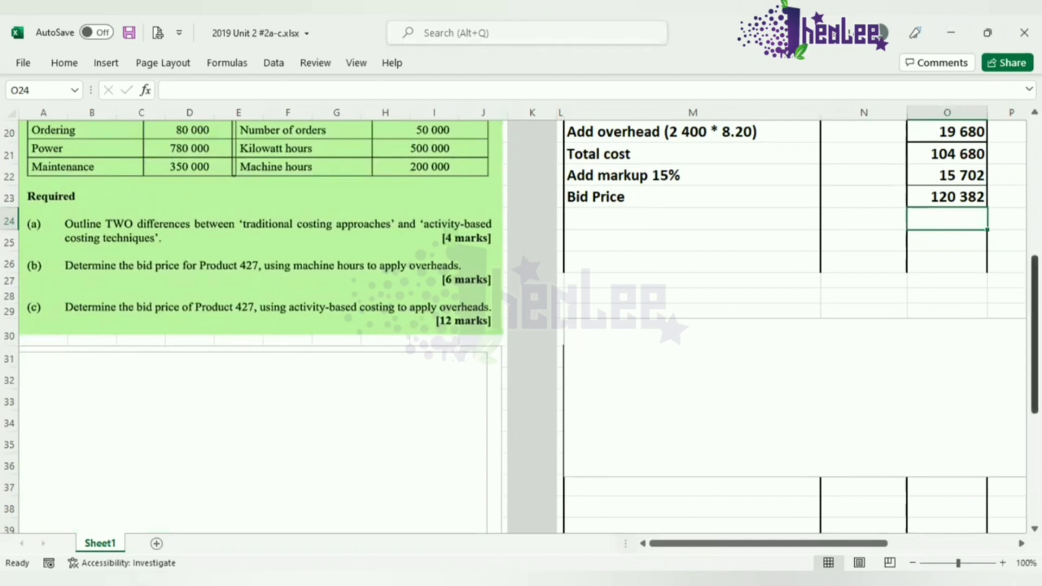
scroll(521, 326, up, 3)
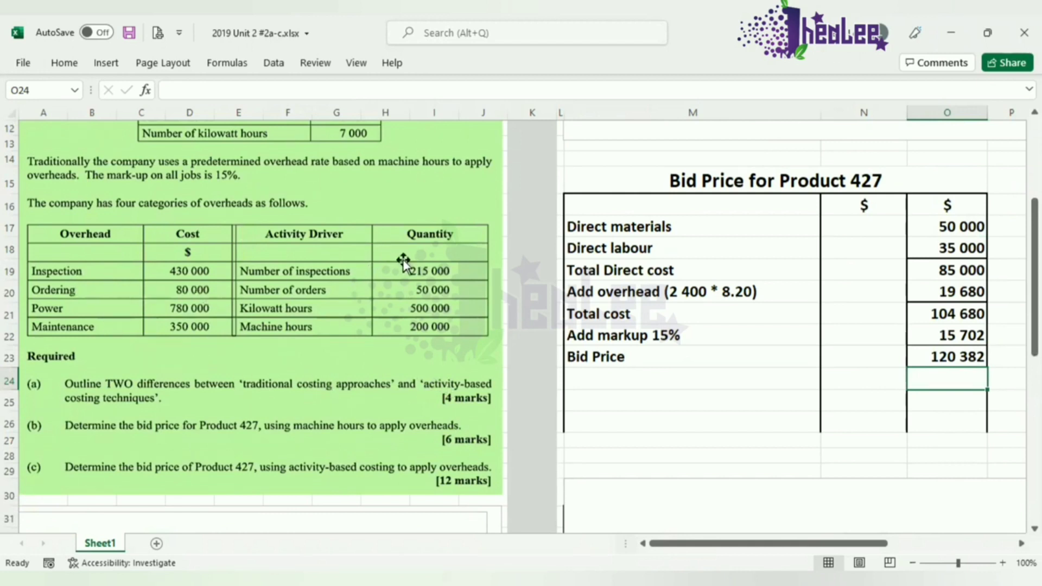
scroll(66, 307, up, 1)
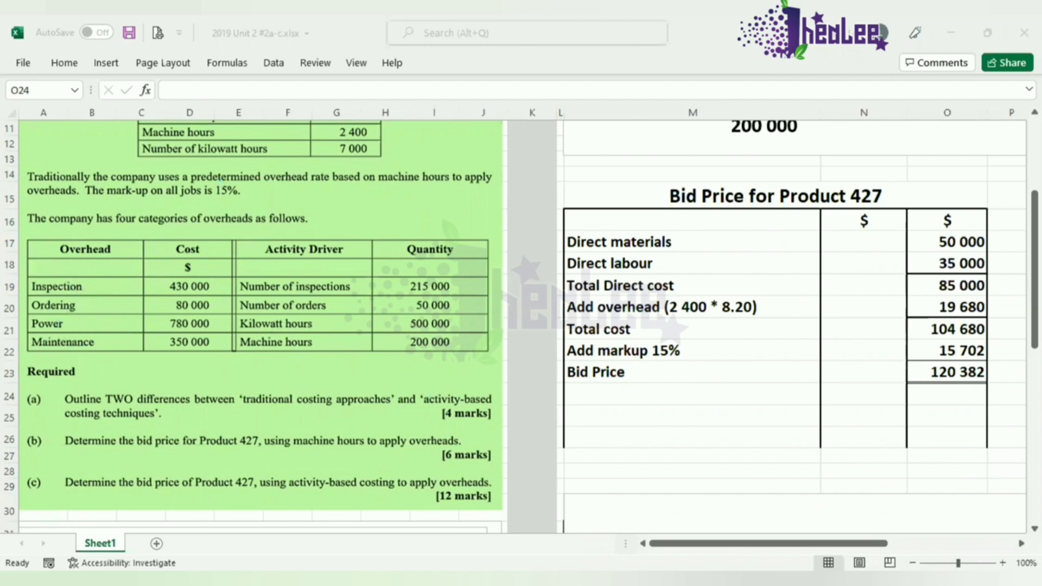
key(alt+Tab)
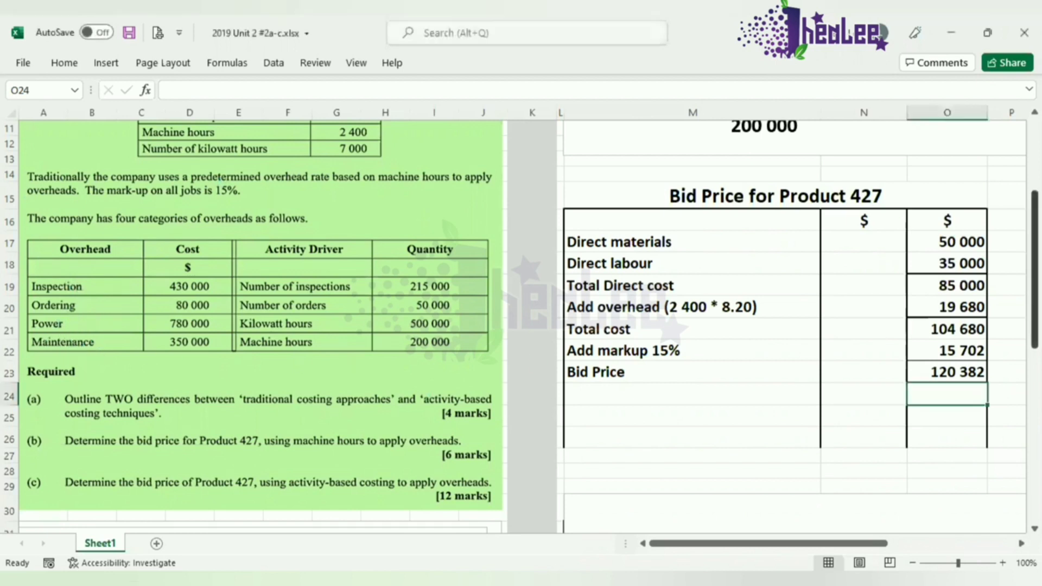
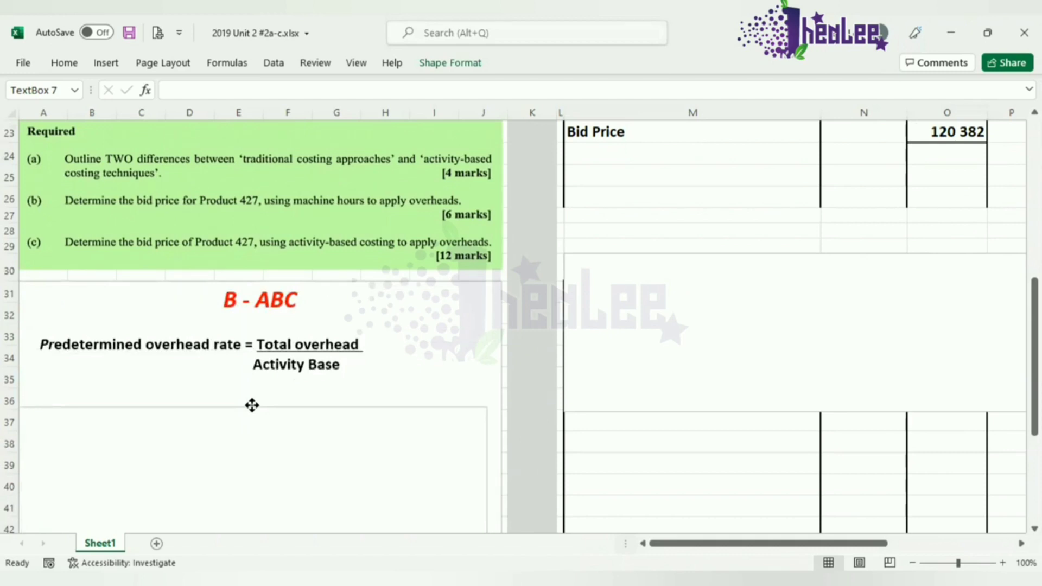
Step: Move the blank text box below the ABC overhead rate formula down to about row 39, uncovering the Ordering rate calculation
drag(252, 406, 261, 471)
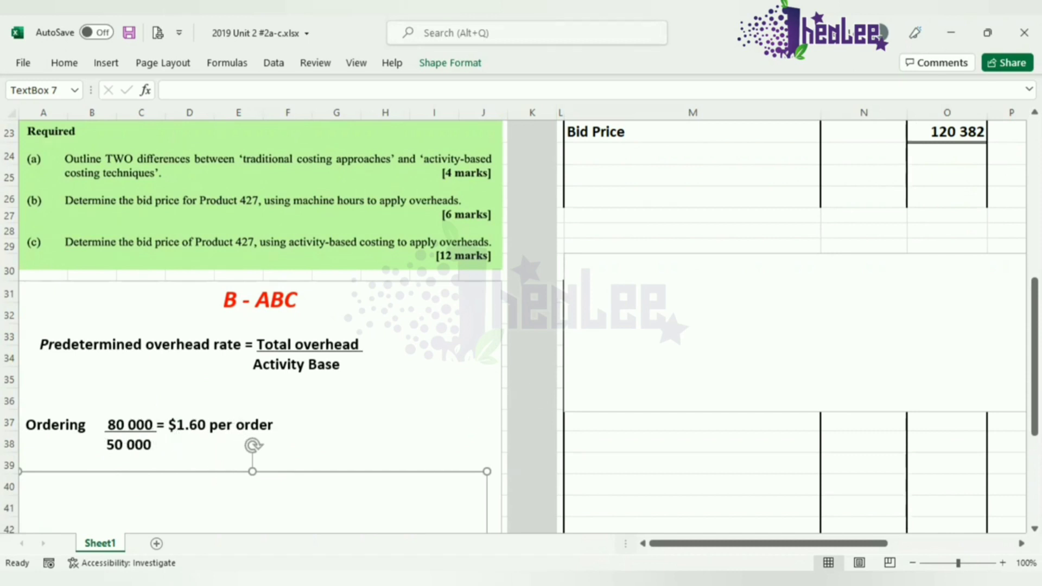
mouse_move(1034, 356)
mouse_down()
mouse_move(1034, 301)
mouse_move(1034, 362)
mouse_up()
scroll(244, 239, down, 2)
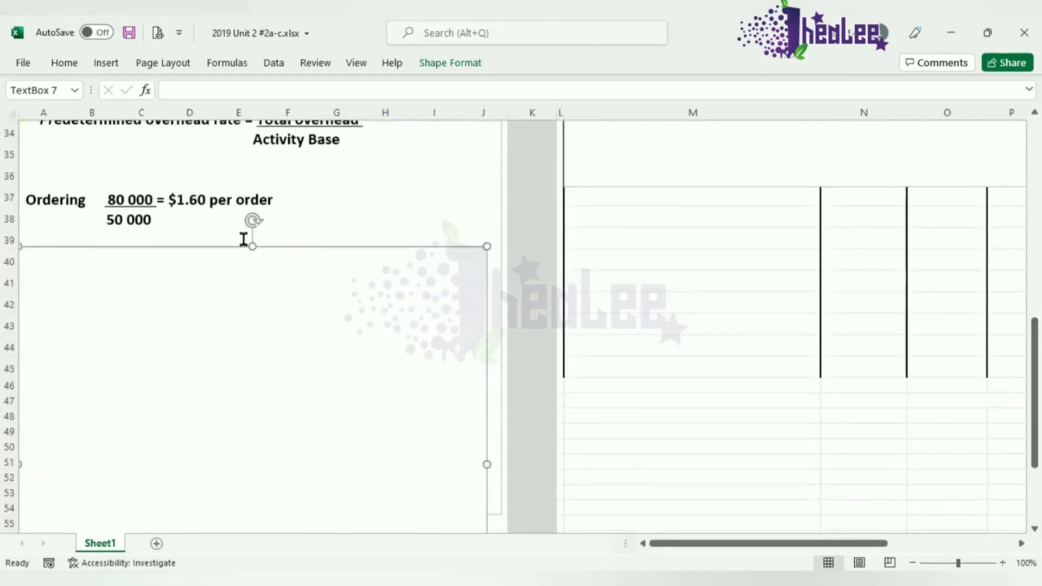
Step: Shrink the blank text box from its upper edge to about row 47, uncovering the Inspection and Power rate calculations
drag(247, 246, 239, 336)
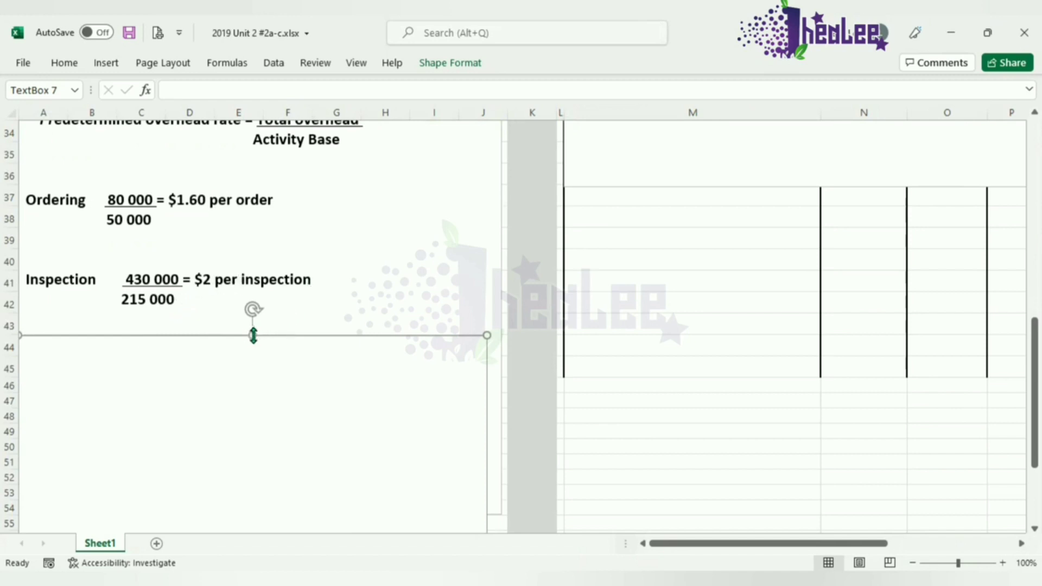
drag(253, 335, 261, 407)
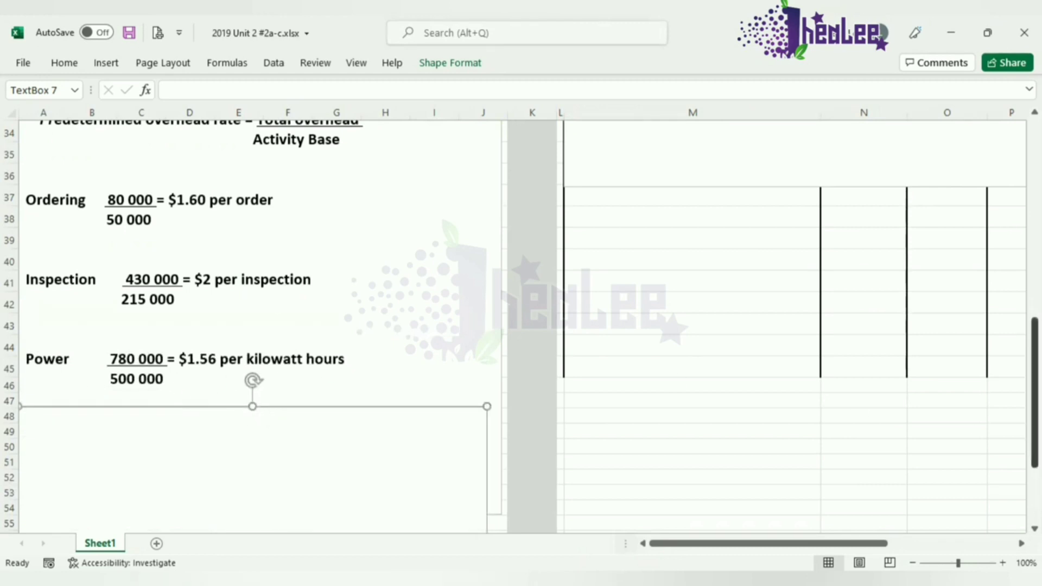
scroll(151, 322, up, 8)
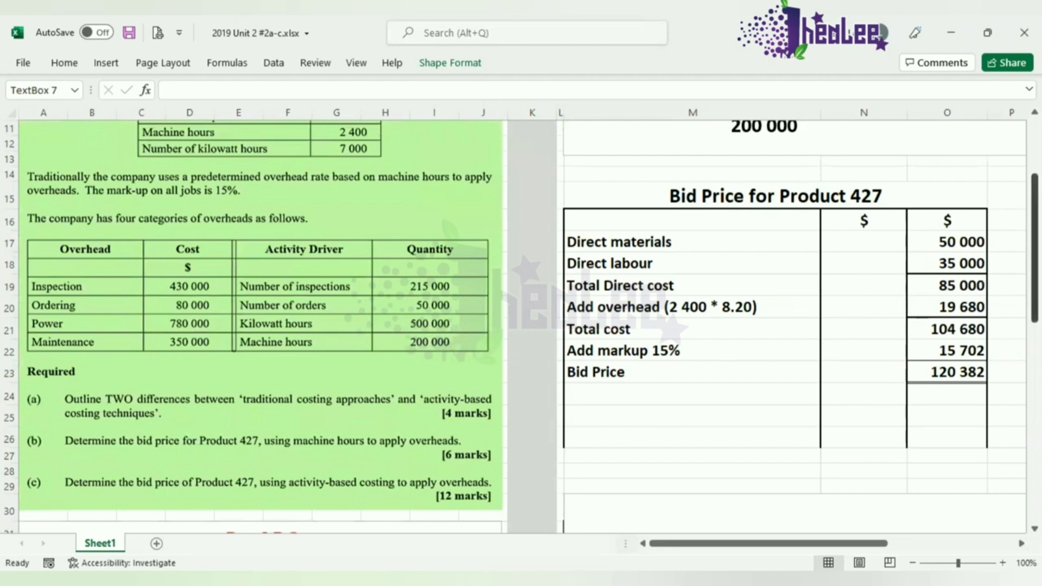
scroll(163, 426, down, 7)
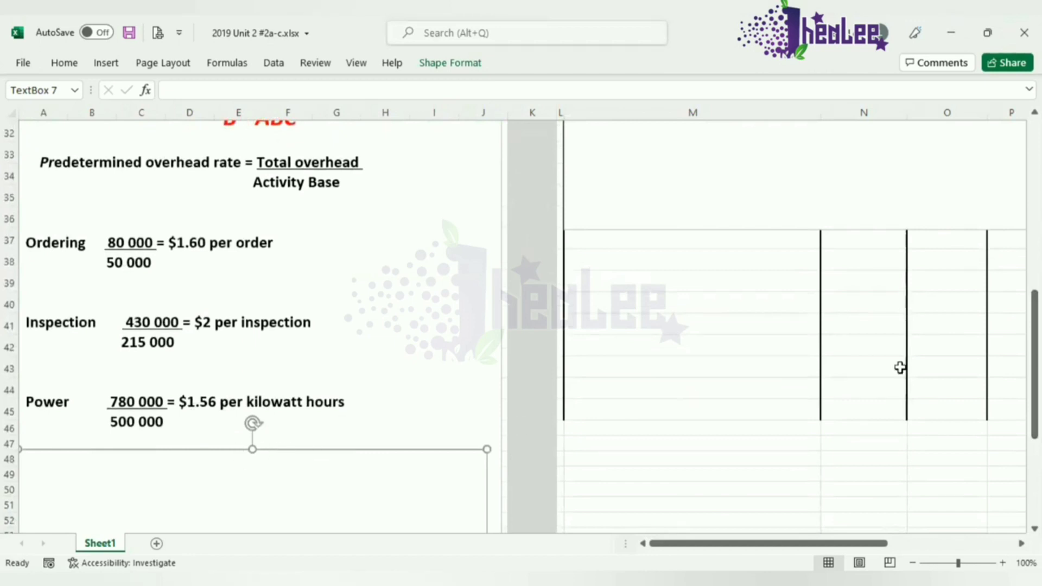
Step: Check the overhead table in the question, and remove the blank text box covering the Maintenance rate calculation
drag(1034, 434, 1034, 339)
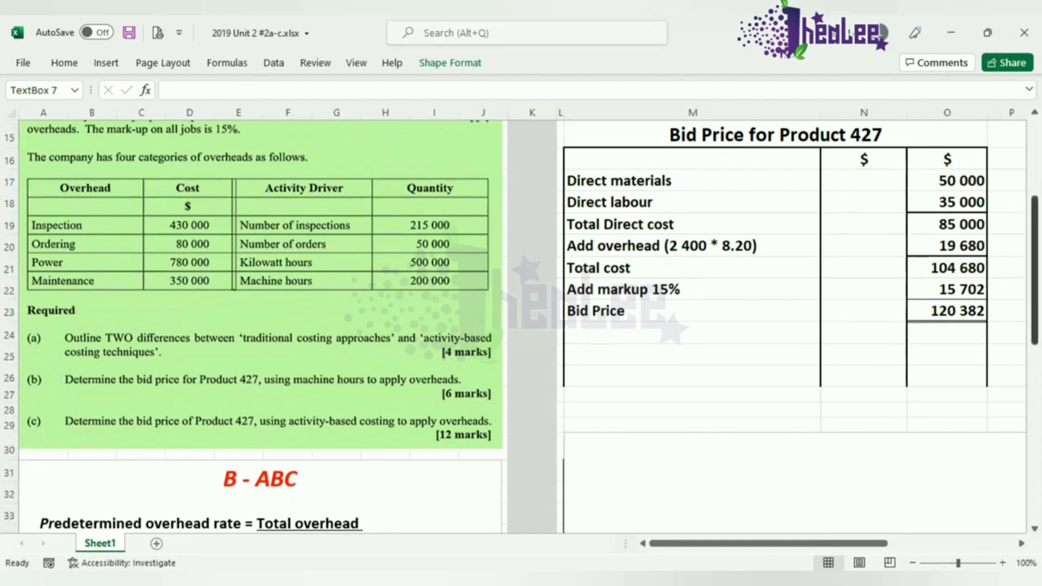
scroll(350, 388, down, 7)
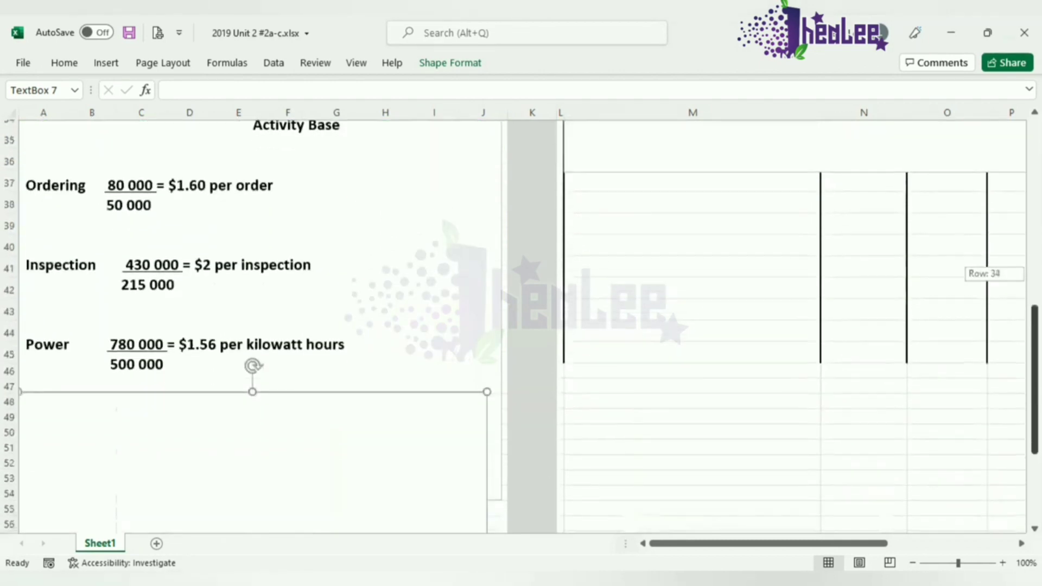
key(Escape)
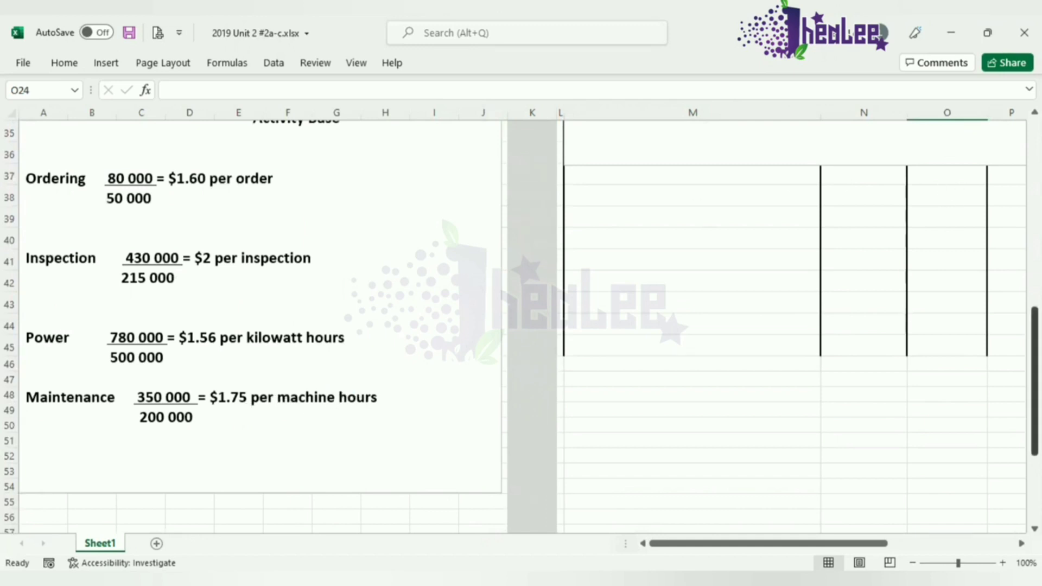
Step: Delete the blank text box covering the heading and first rows of the ABC bid price table in columns M to O
drag(1035, 381, 1035, 312)
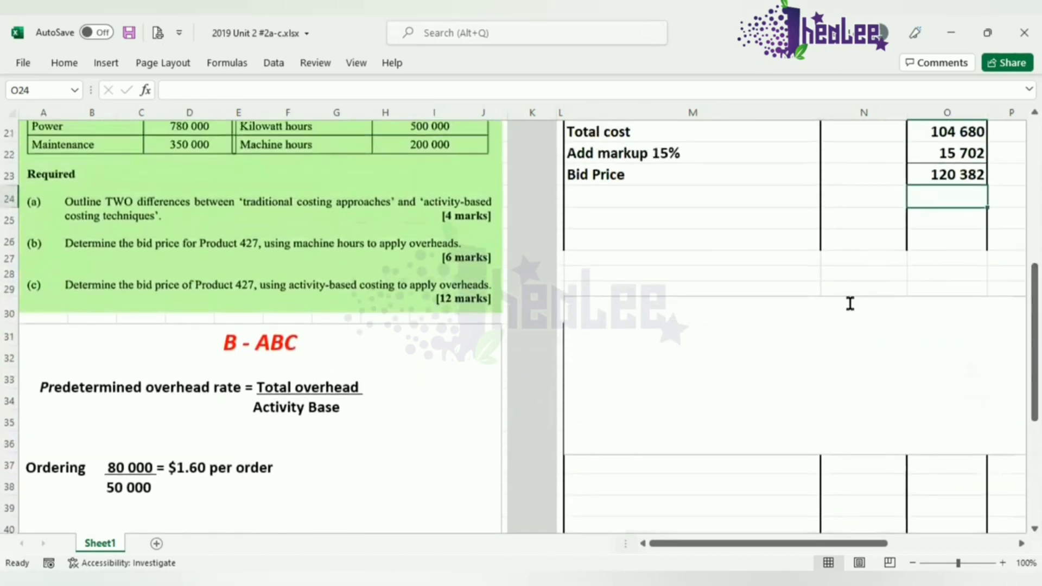
click(851, 296)
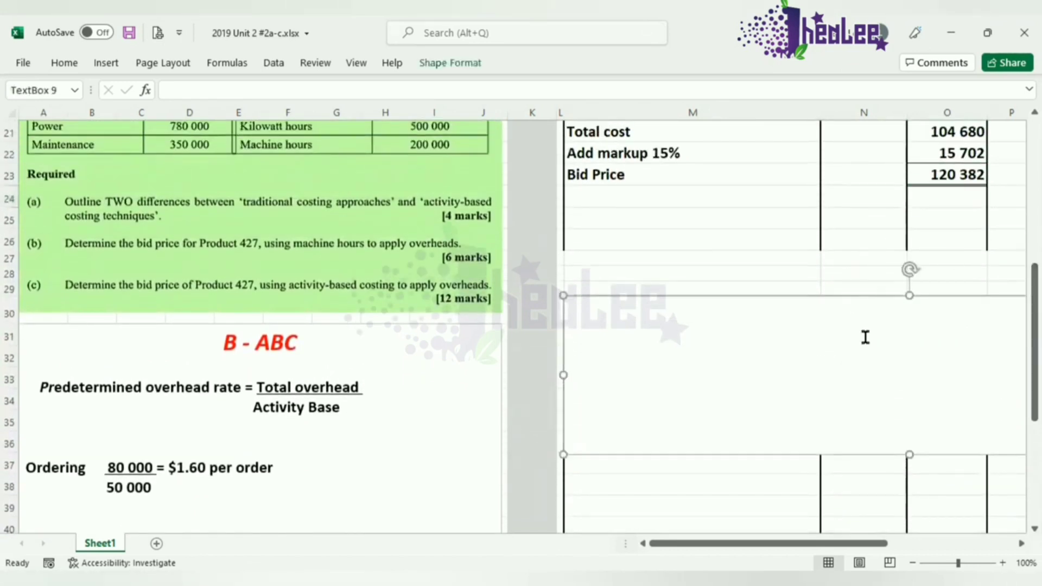
key(Delete)
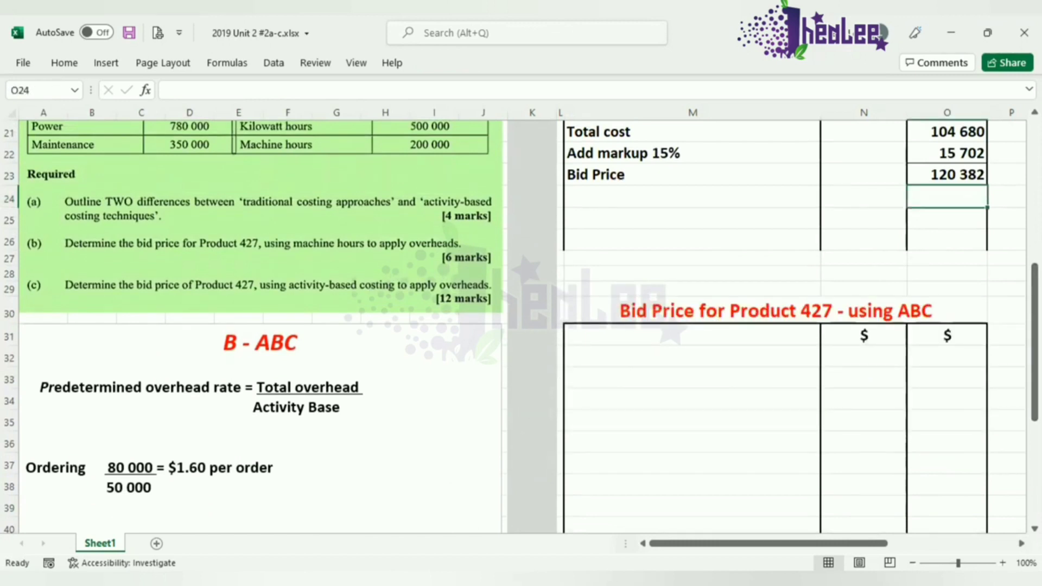
Step: Mark the Product 427 data table and the 15% mark-up statement with red boxes, and clear the markings
key(alt+Tab)
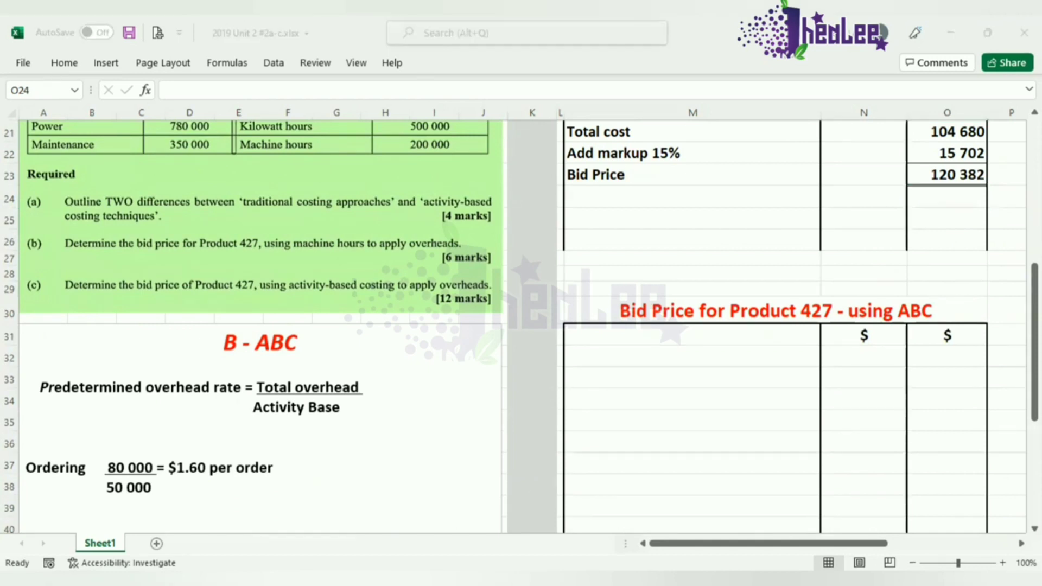
click(843, 73)
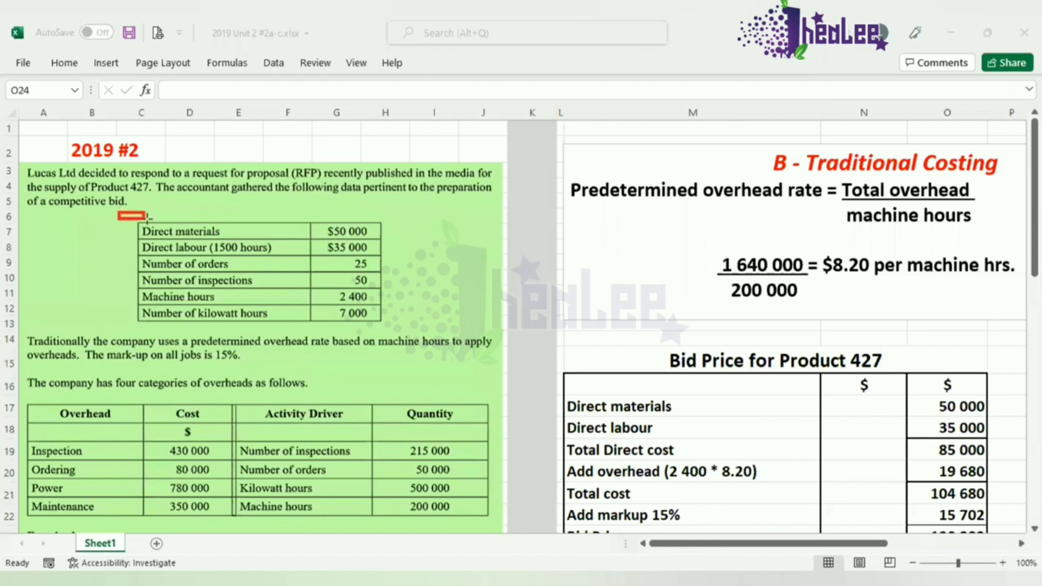
drag(119, 213, 408, 332)
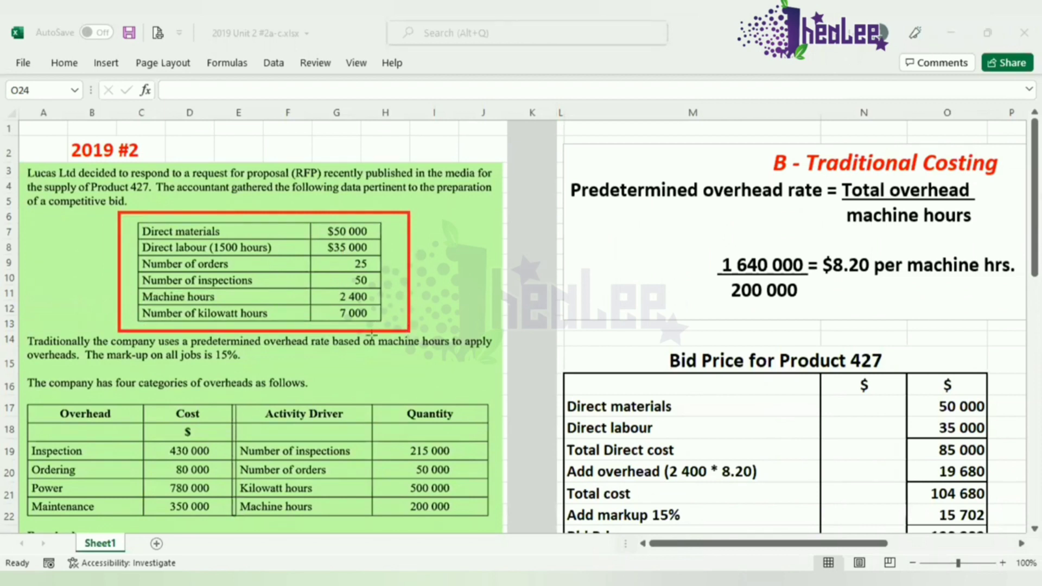
mouse_move(84, 346)
mouse_down()
mouse_move(224, 380)
mouse_move(253, 383)
mouse_move(251, 373)
mouse_up()
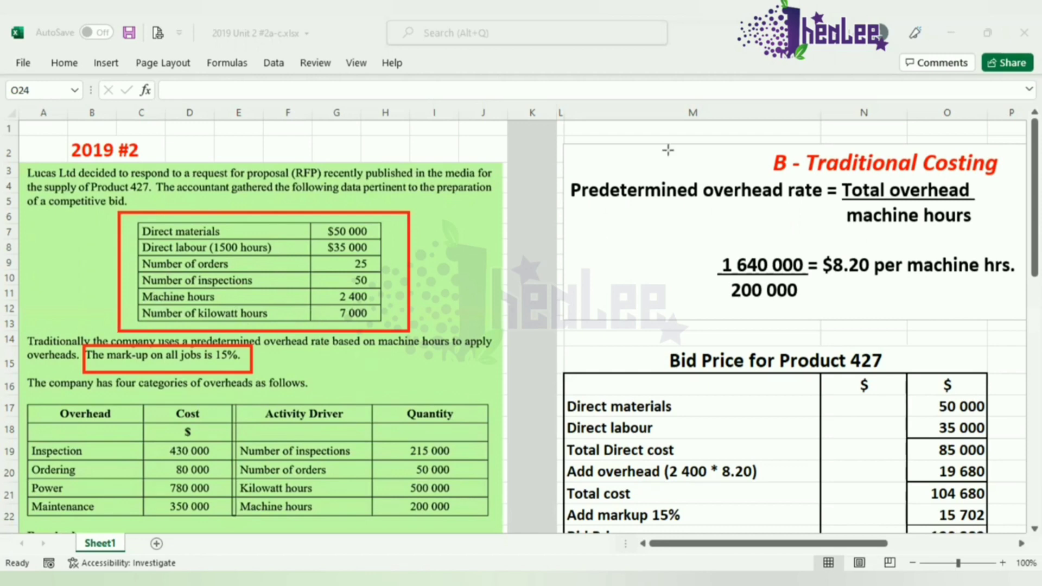
key(e)
key(Escape)
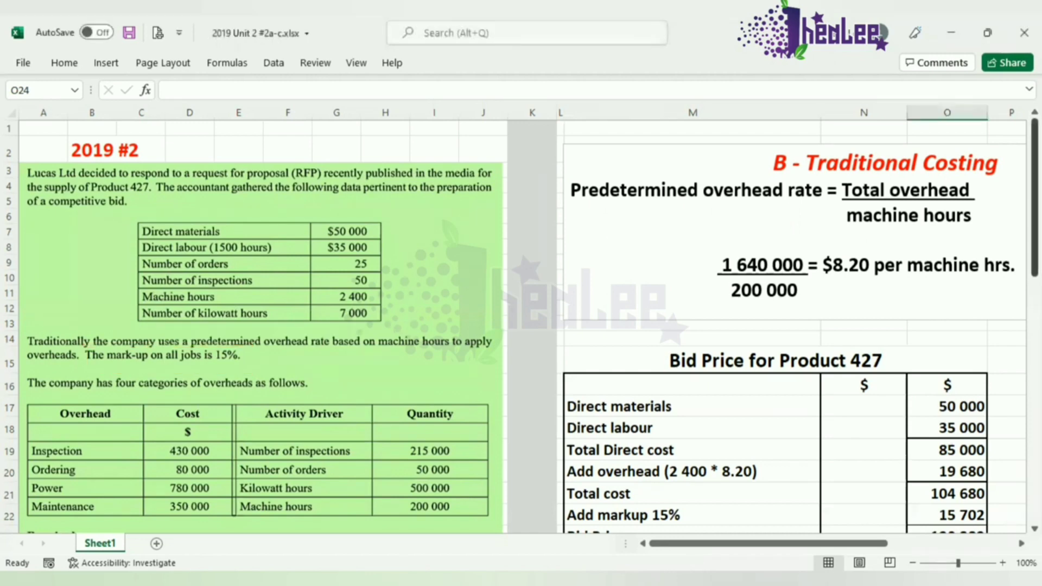
Step: Add a "Direct materials" row in M32 of the ABC bid price table with 50 000 in O32
scroll(694, 358, down, 7)
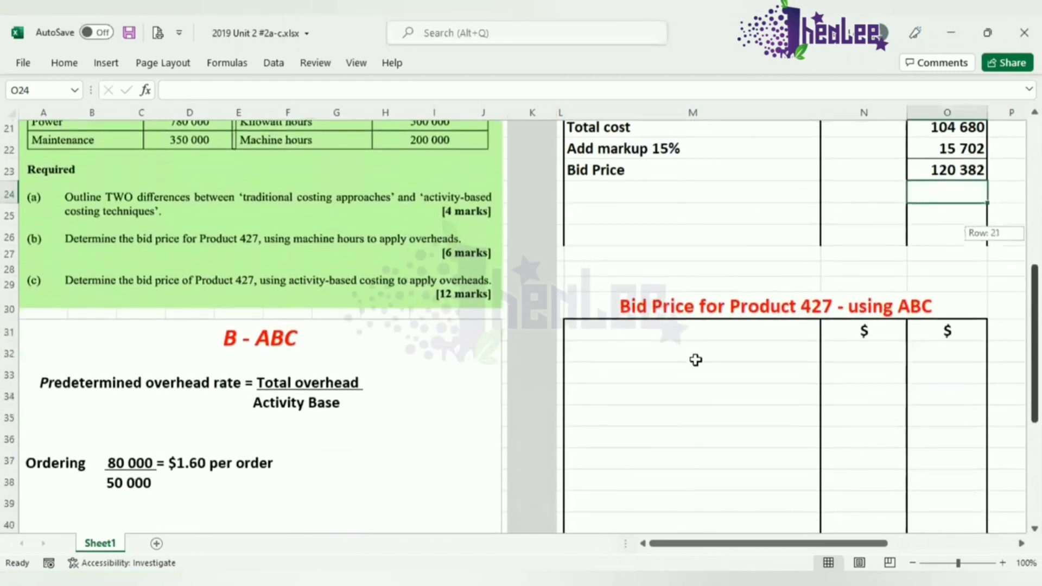
click(697, 366)
text(Dire)
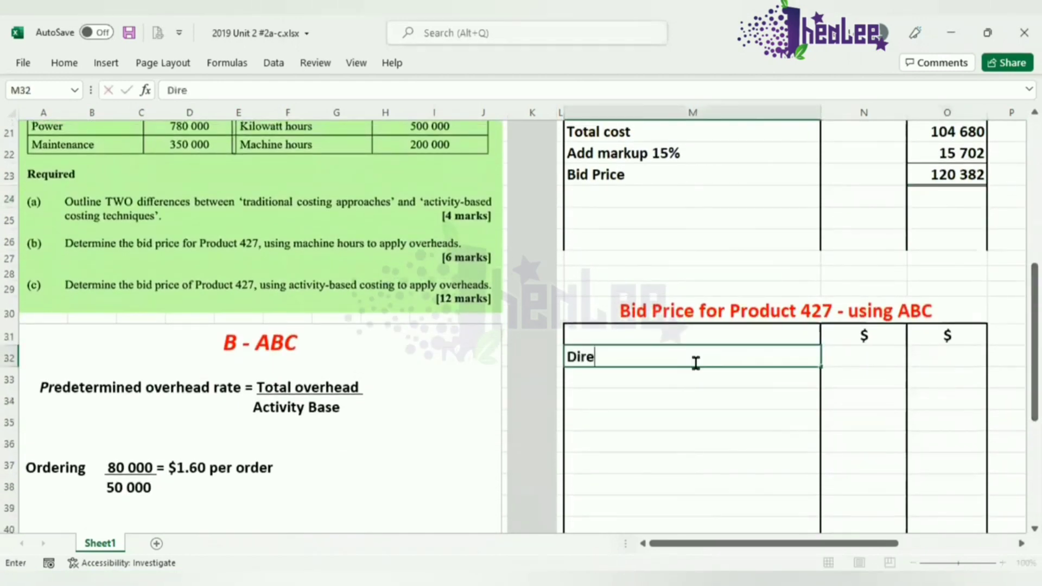
text(ct mate)
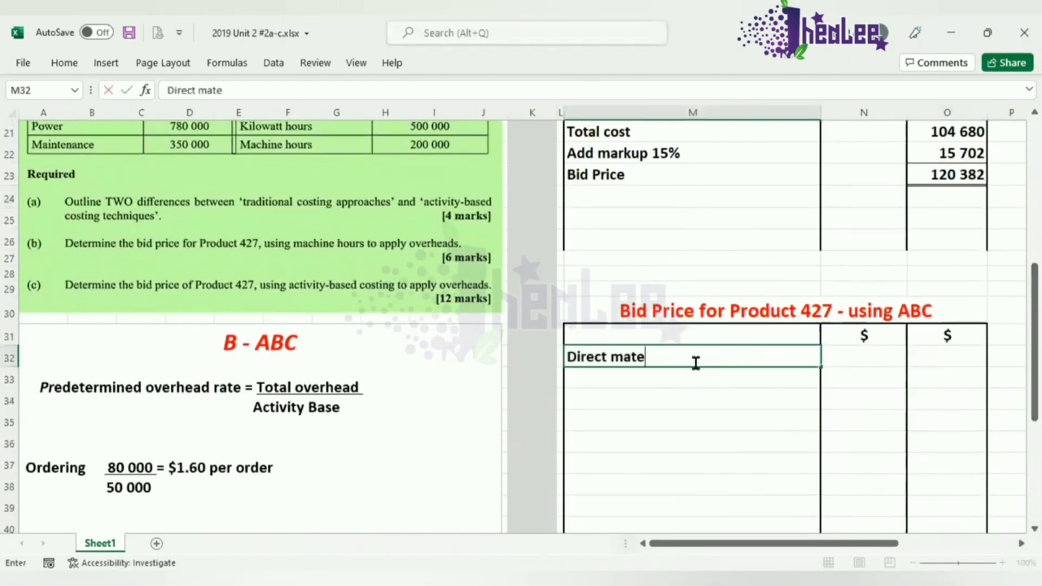
text(rials)
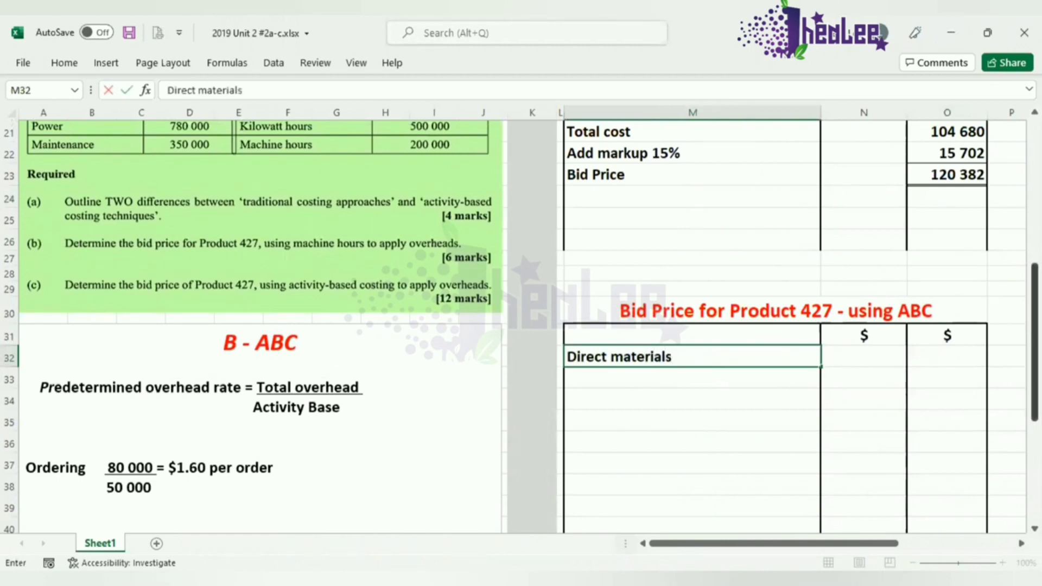
mouse_move(1034, 309)
mouse_down()
mouse_move(1034, 154)
mouse_move(1034, 329)
mouse_up()
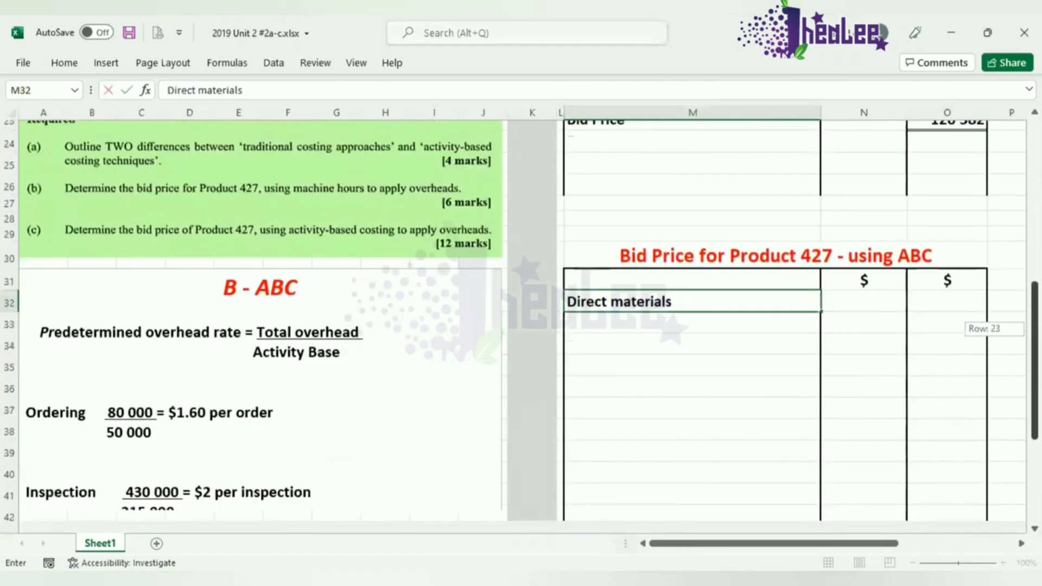
click(957, 297)
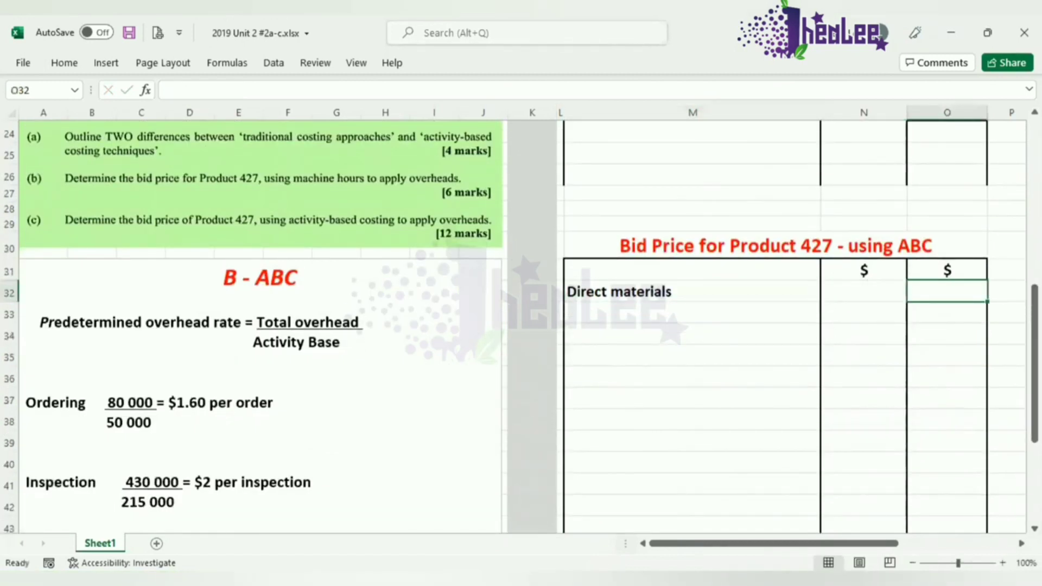
text(50 000)
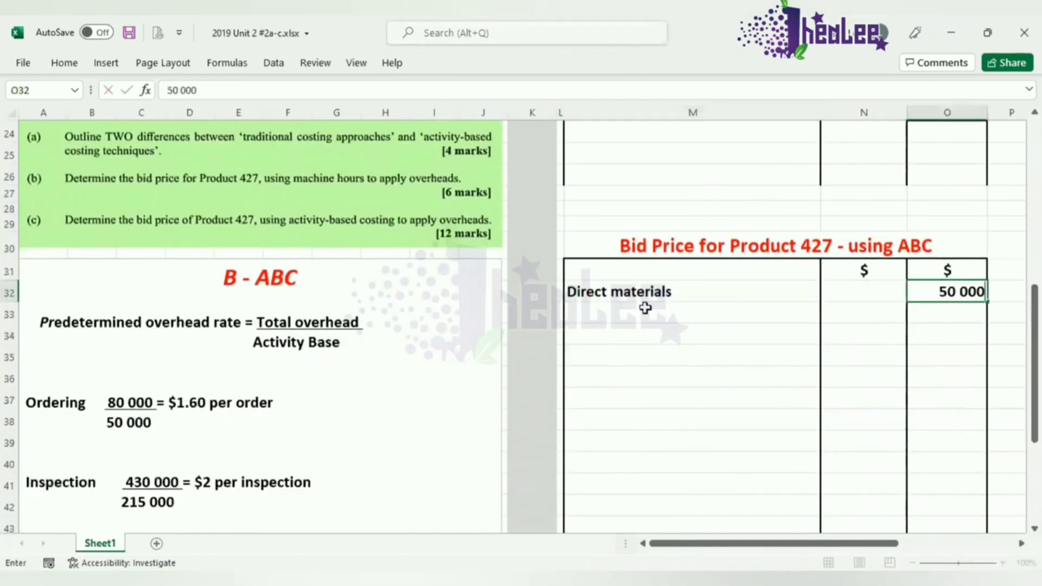
Step: Add a "Direct labour" row in M33 with the amount from the question, 35 000, in O33
click(646, 312)
text(Direct labour)
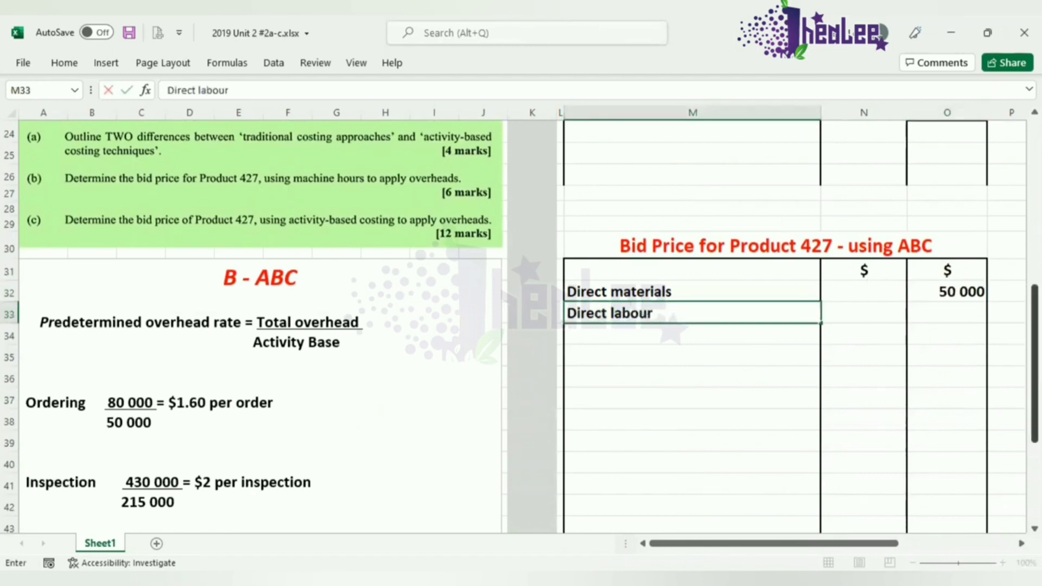
scroll(361, 191, up, 7)
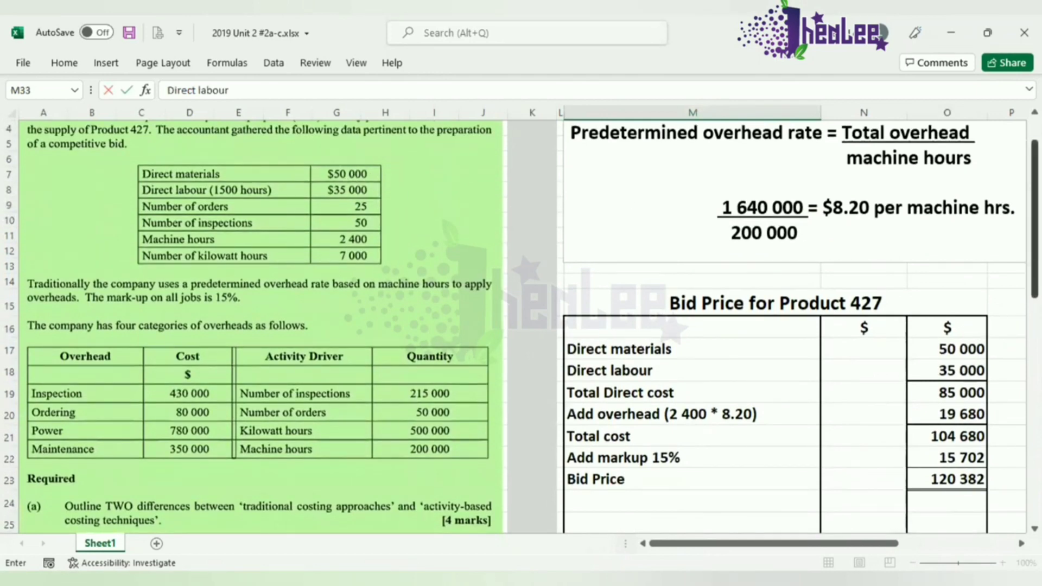
scroll(928, 379, down, 6)
click(929, 379)
text(35)
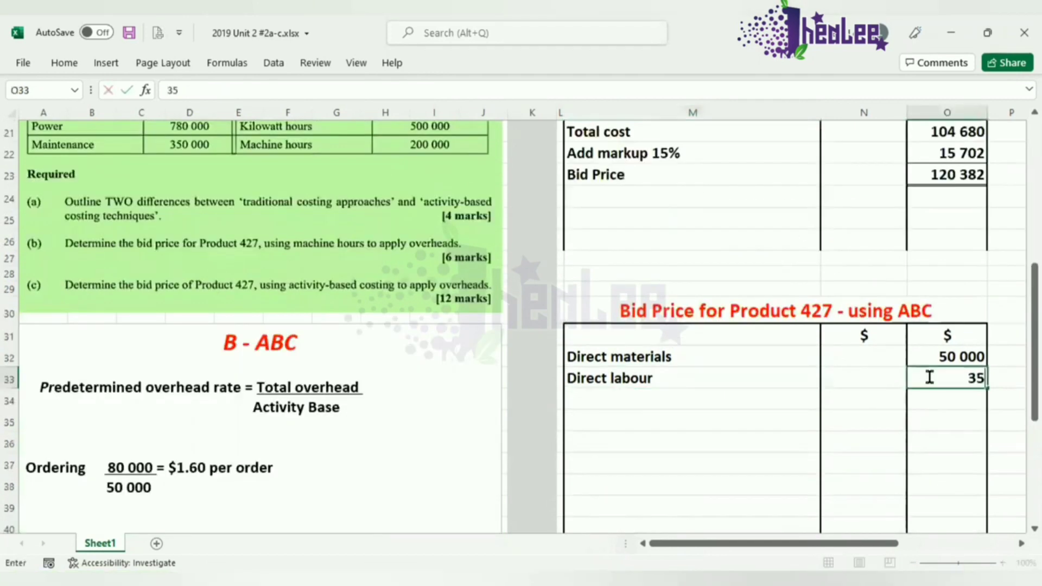
text( 000)
Step: Add a "Total direct cost" row in M34 with 85 000 in O34
click(706, 404)
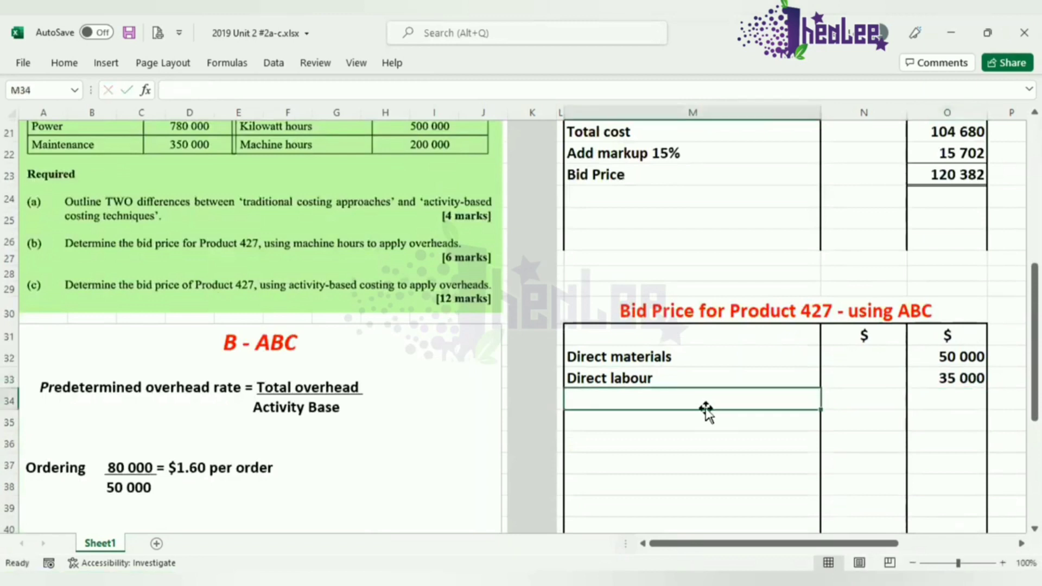
text(To)
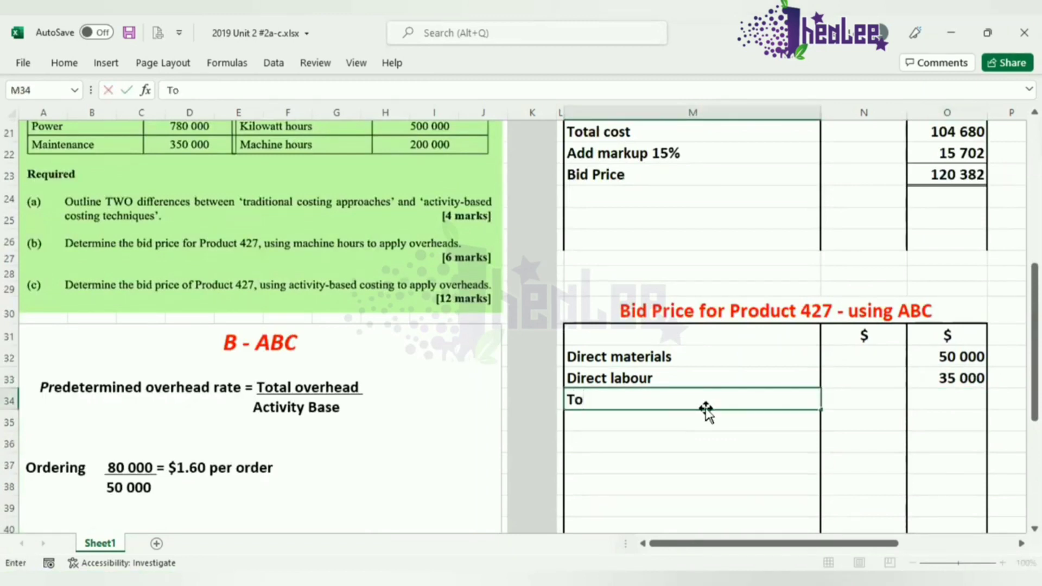
text(tal dire)
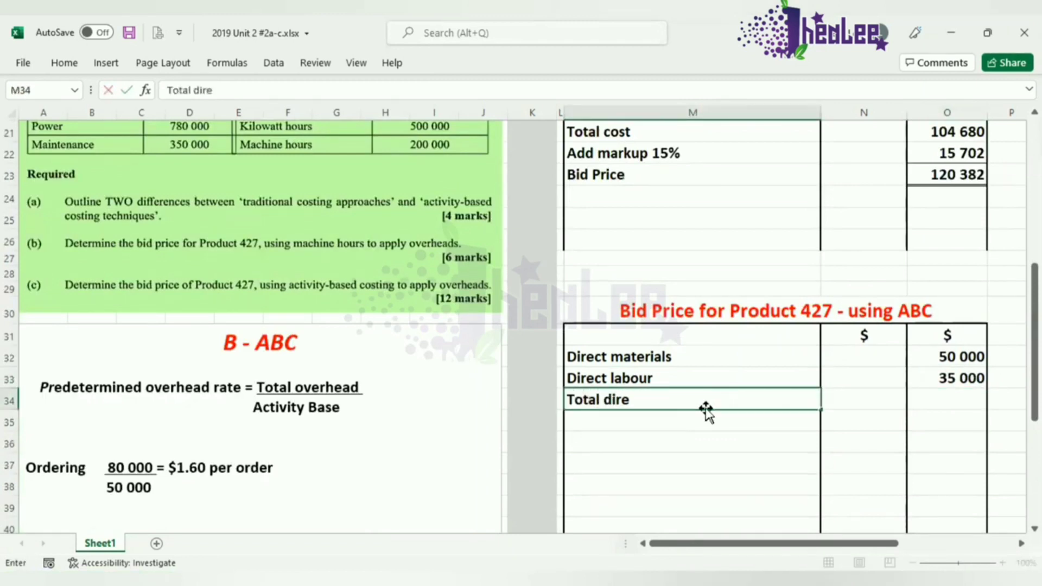
text(ct cost)
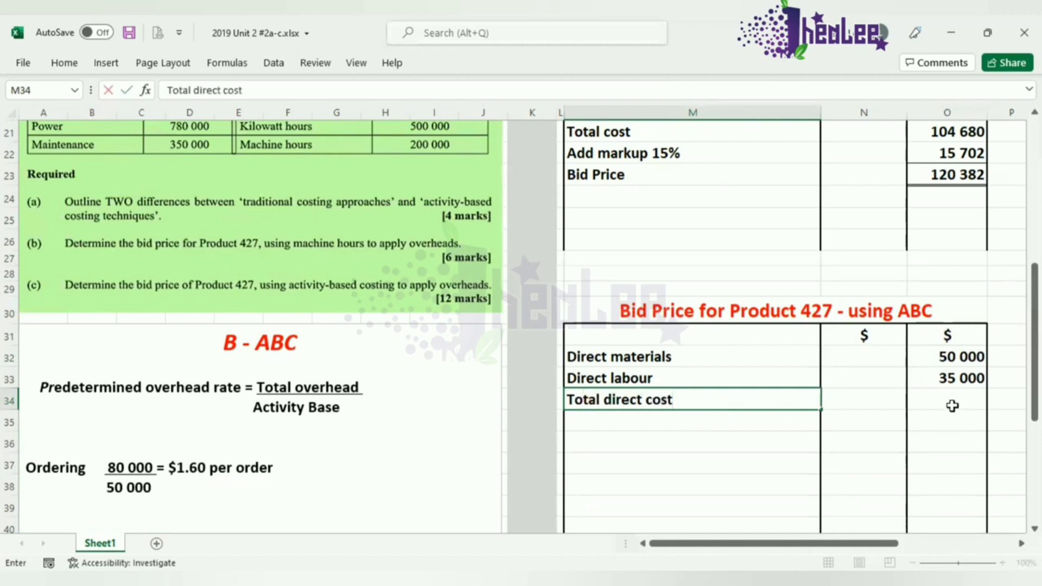
click(952, 406)
text(85 000)
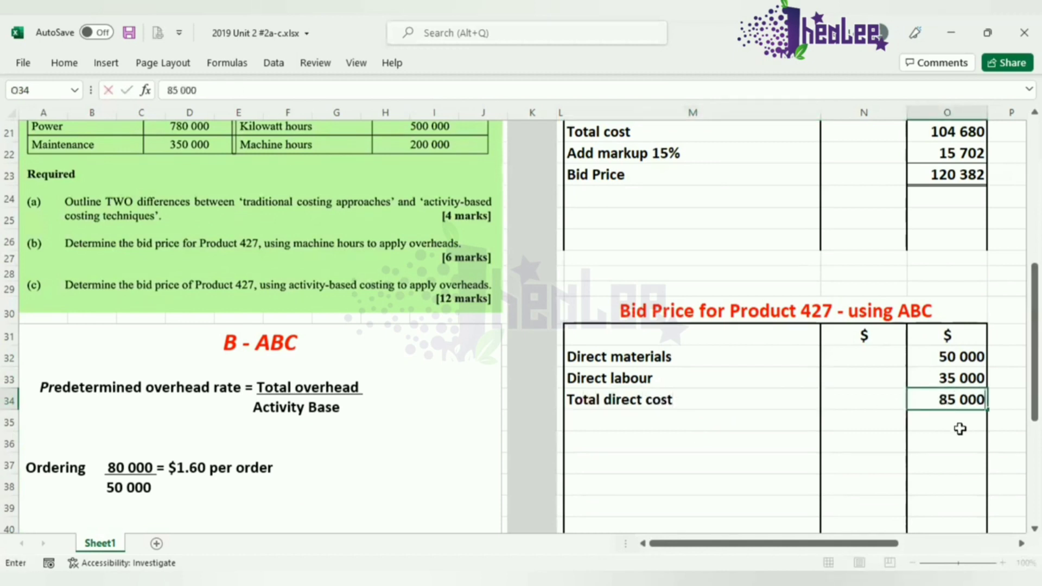
key(Return)
Step: Apply a top border to the total direct cost amount in O34
click(944, 400)
click(63, 63)
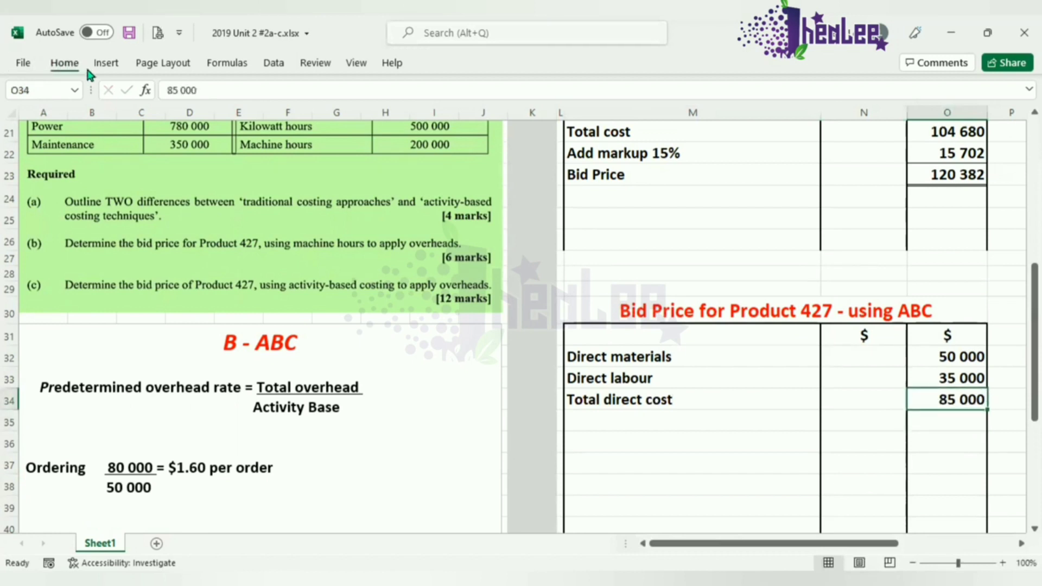
click(228, 120)
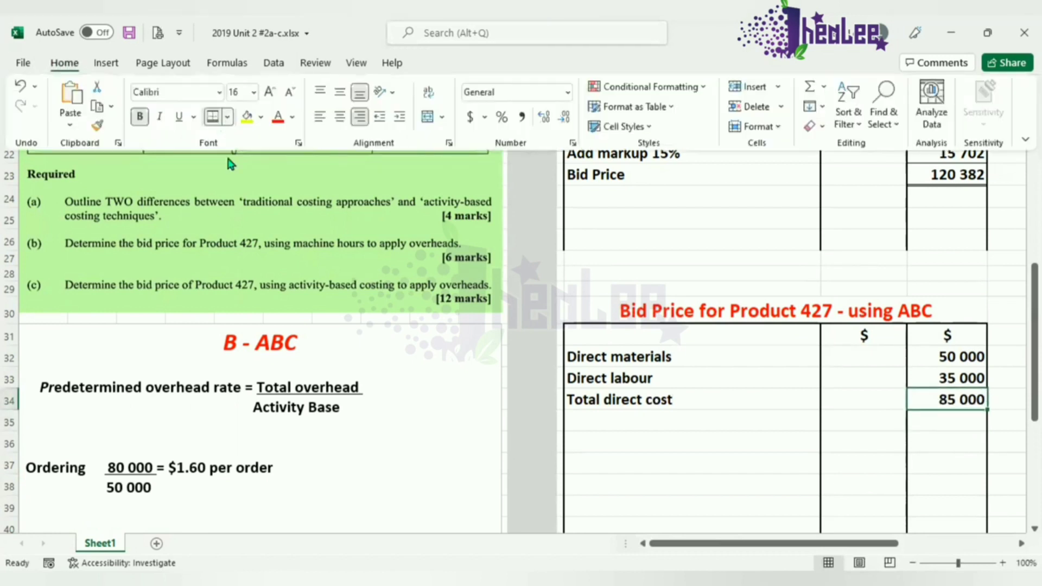
click(232, 182)
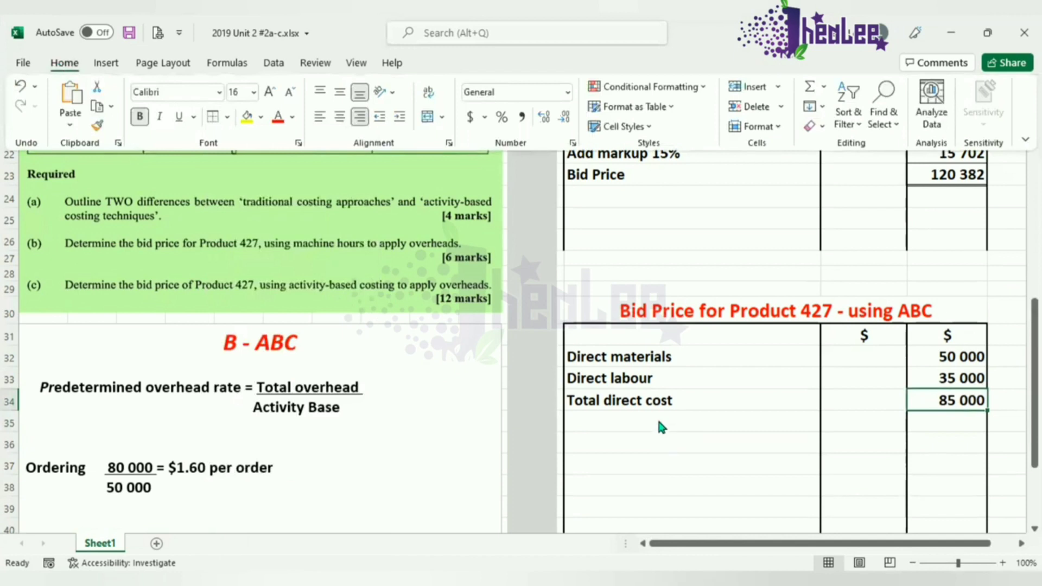
Step: Enter the heading "Add overheads:" in M35, below the total direct cost in the ABC bid price table
click(658, 421)
text(Ad)
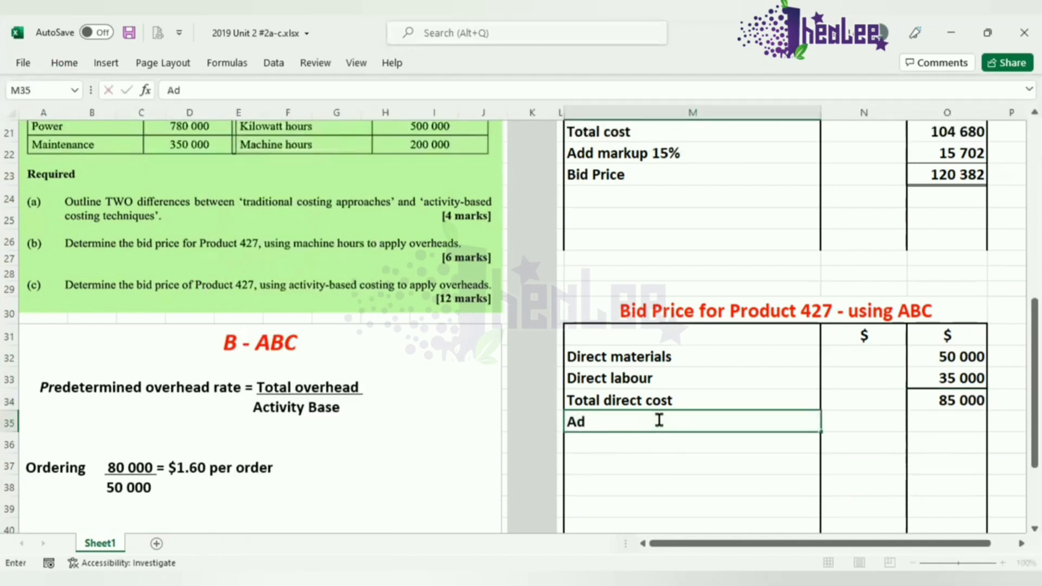
text(d overhe)
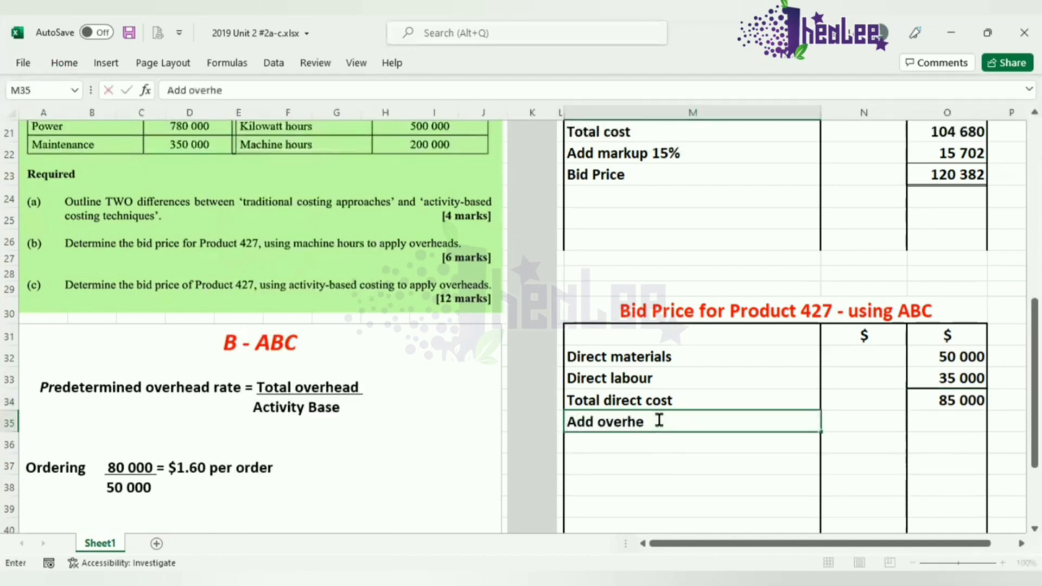
text(ads:)
key(Return)
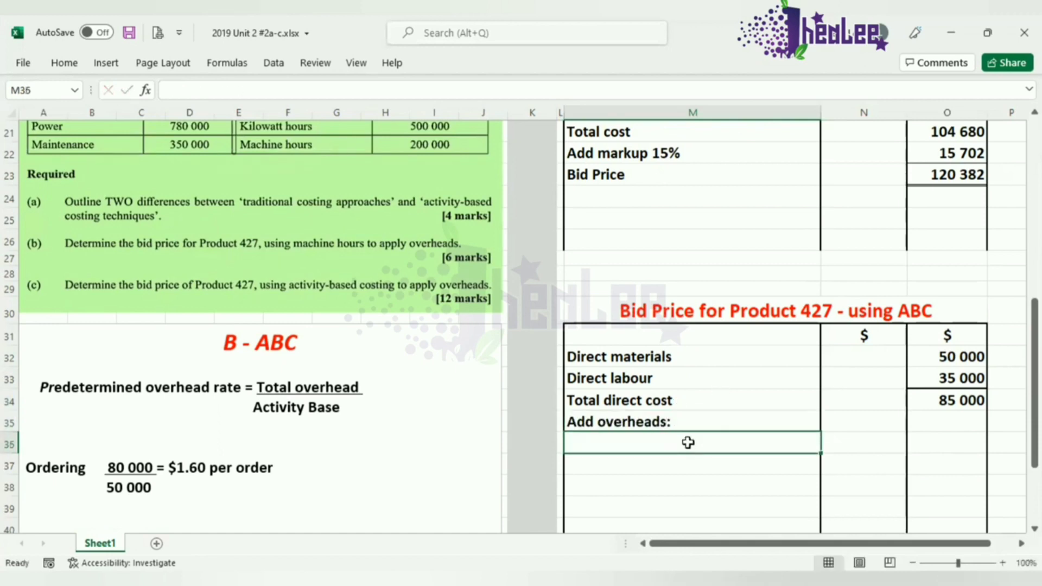
Step: Add an overhead row "Orders (25 * 1.60)" in M36, using the number of orders from the question, with 40 in N36
mouse_move(1034, 382)
mouse_down()
mouse_move(1034, 230)
mouse_move(1034, 400)
mouse_up()
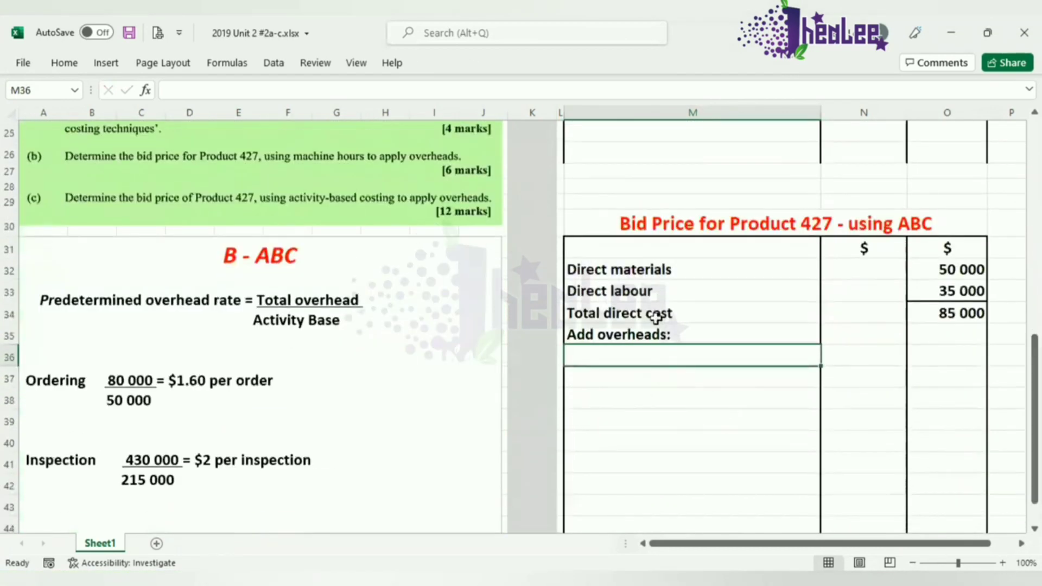
text(Orders ()
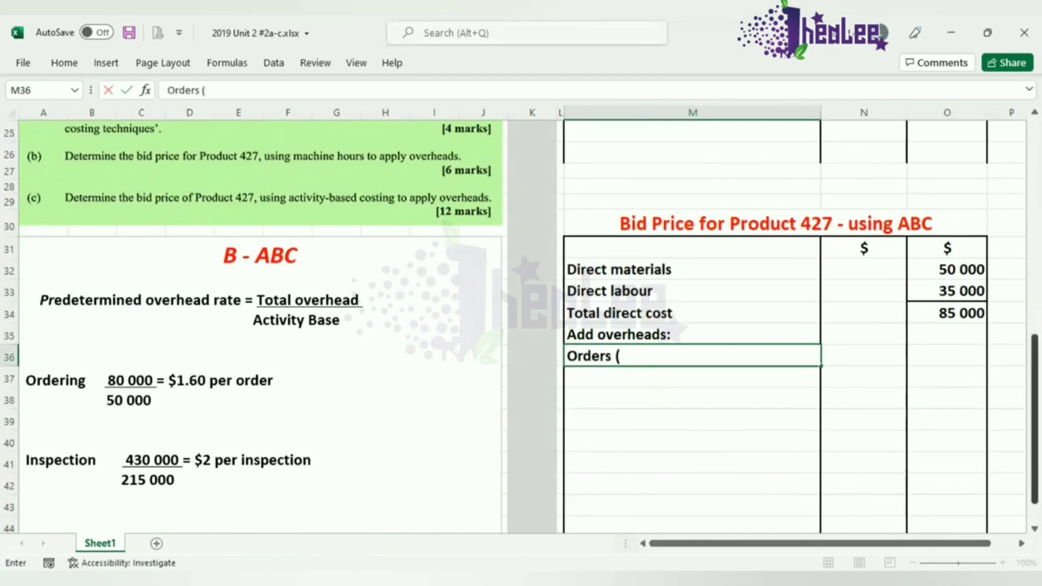
scroll(521, 326, up, 7)
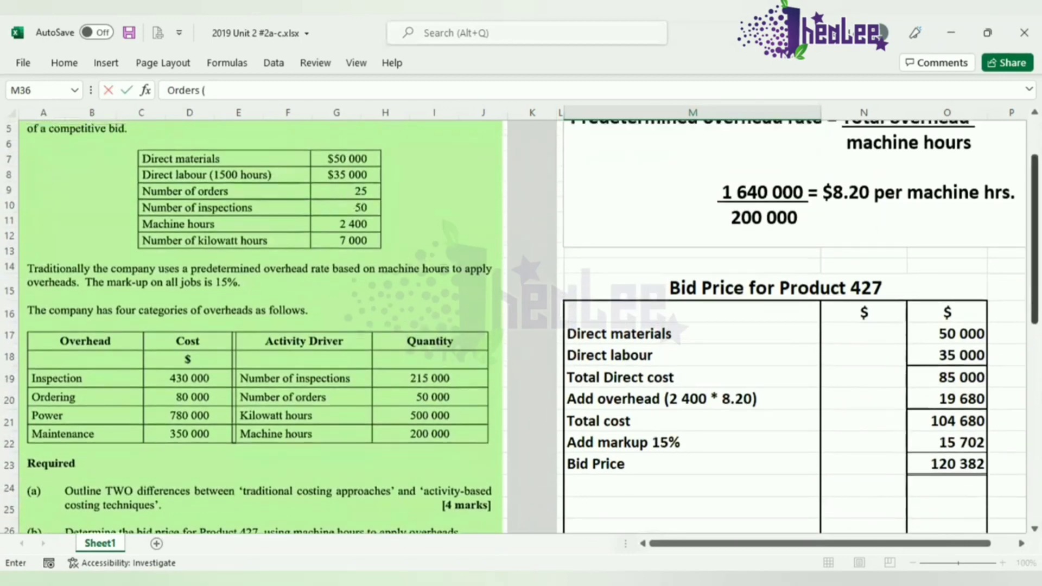
scroll(521, 326, down, 7)
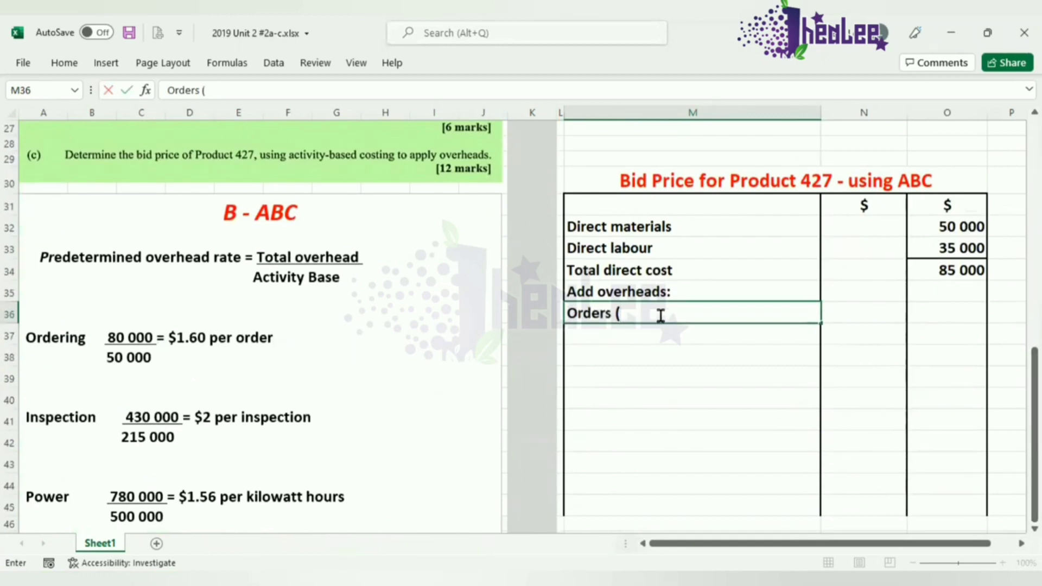
text(25 * 1.60)
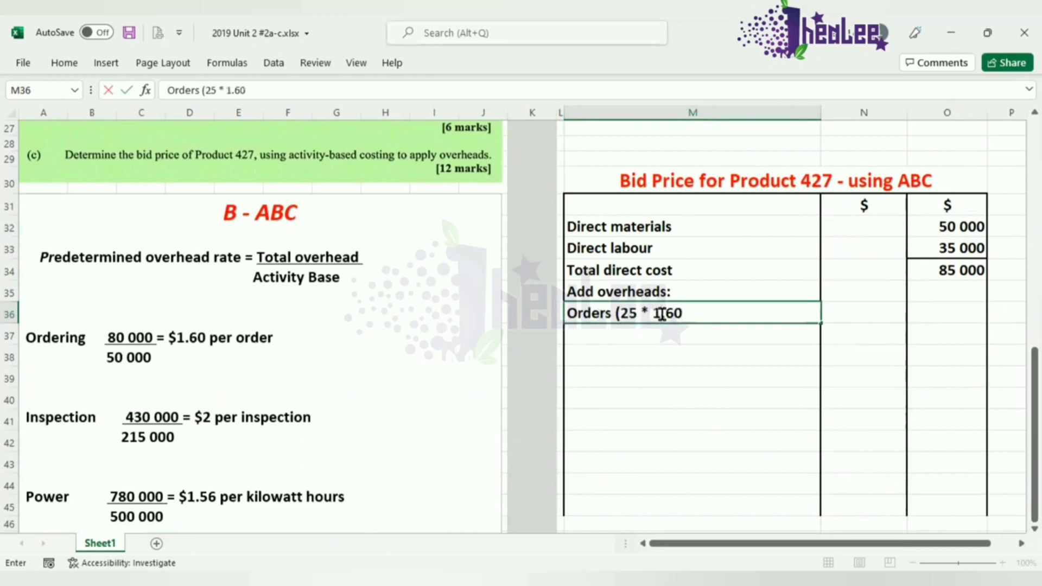
text())
click(883, 316)
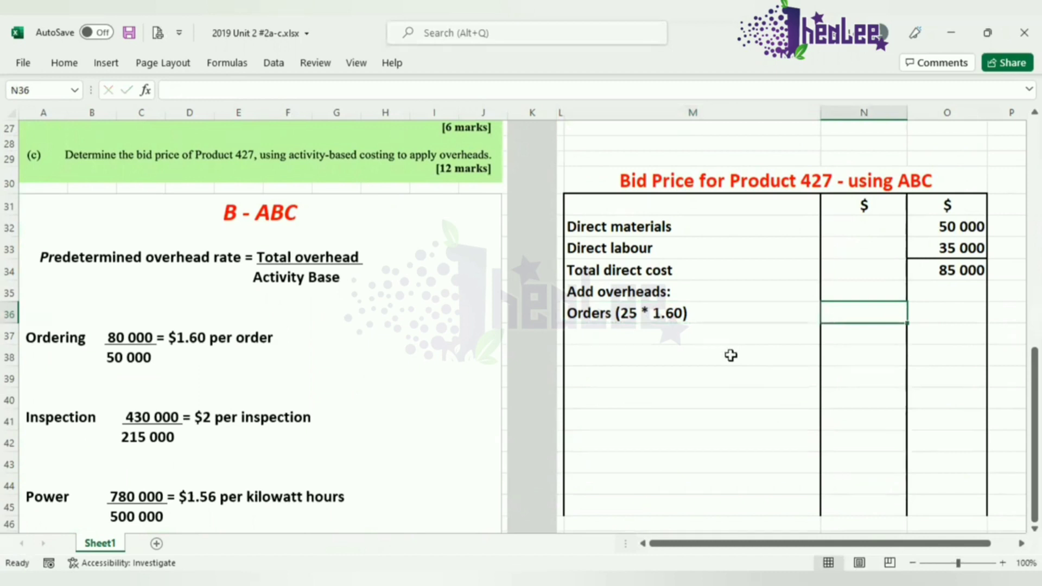
text(40)
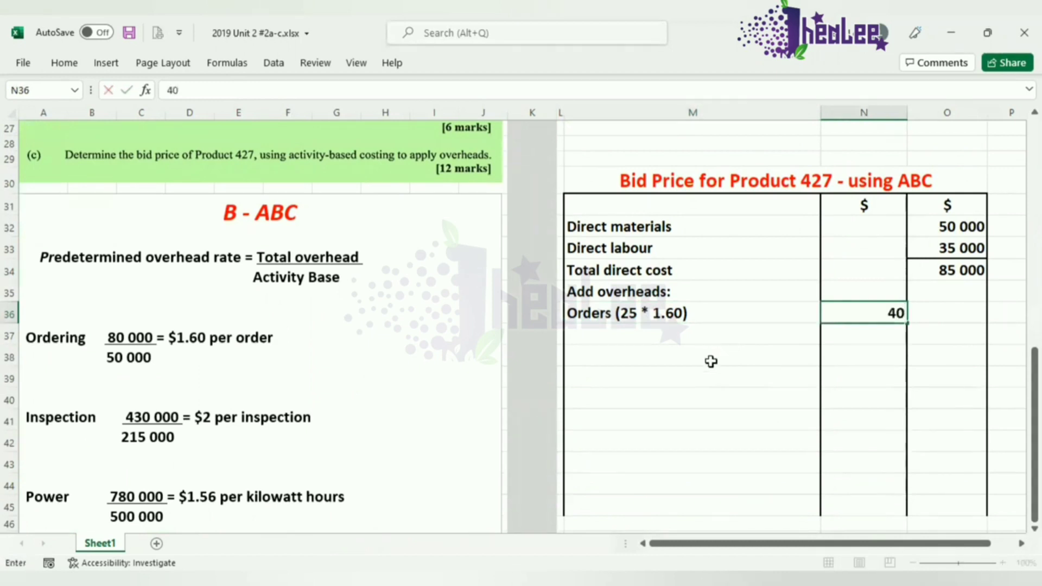
Step: Add an overhead row "Inspection (50 * 2)" in M37, using the number of inspections from the question, with 100 in N37
click(656, 330)
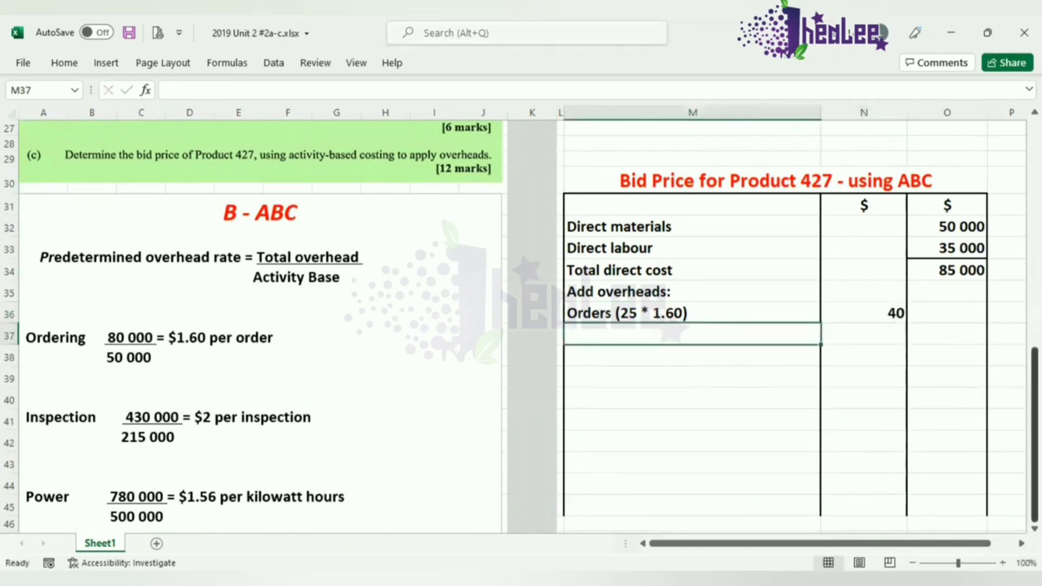
scroll(966, 388, up, 8)
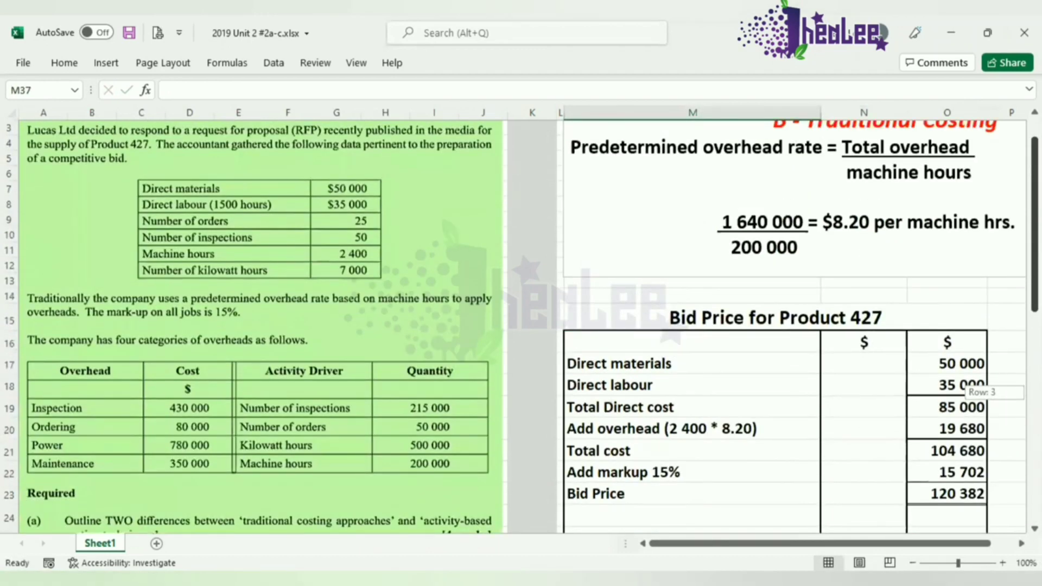
scroll(966, 388, down, 1)
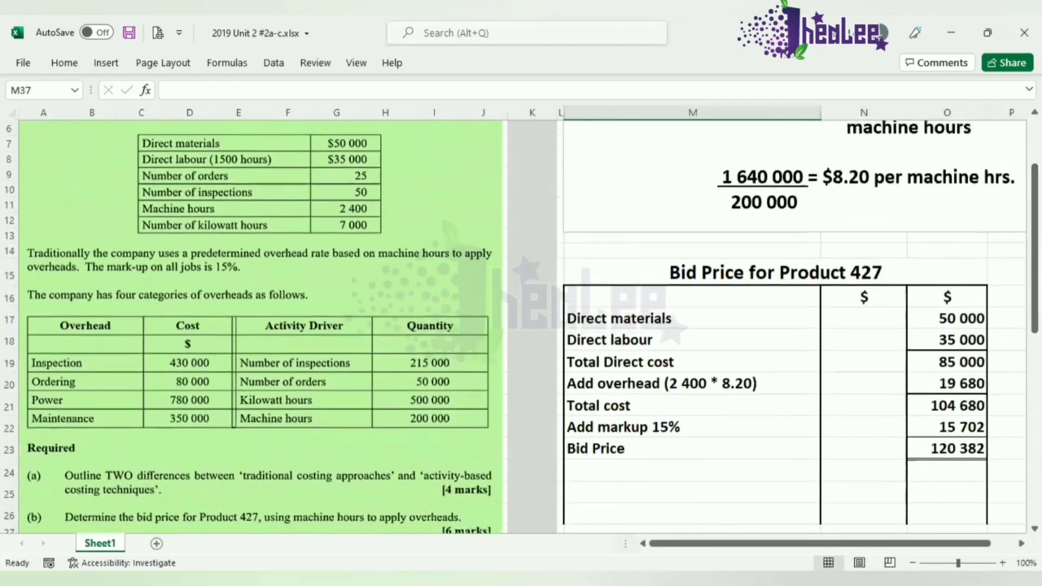
scroll(966, 238, down, 7)
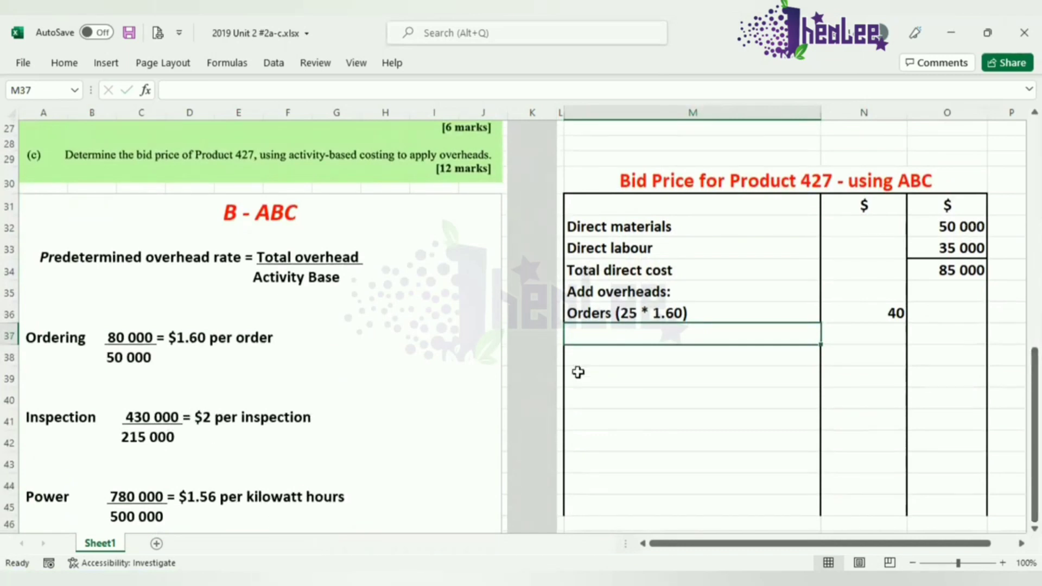
text(Inc)
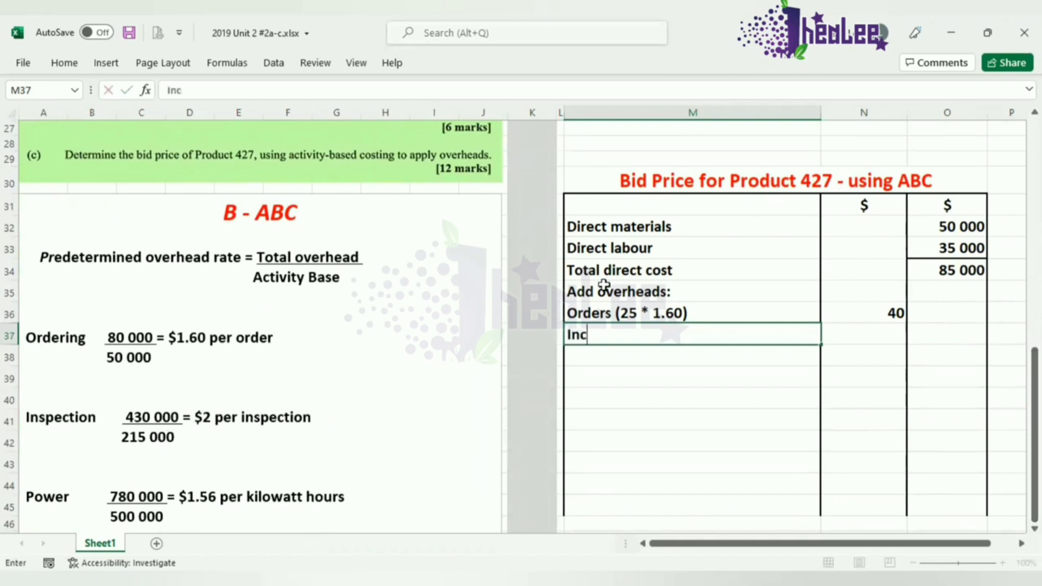
key(BackSpace)
text(spectio)
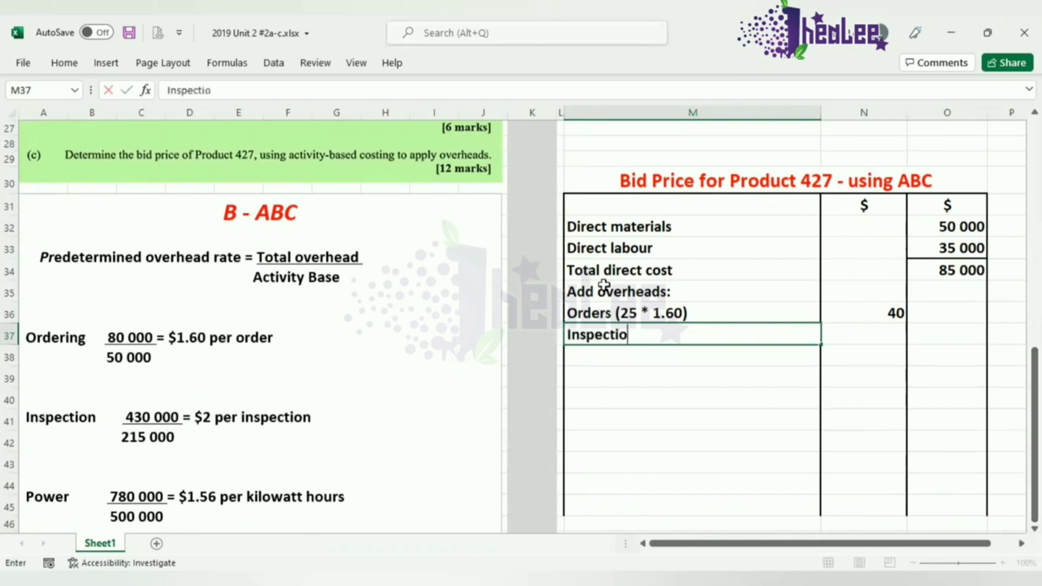
text(n (50)
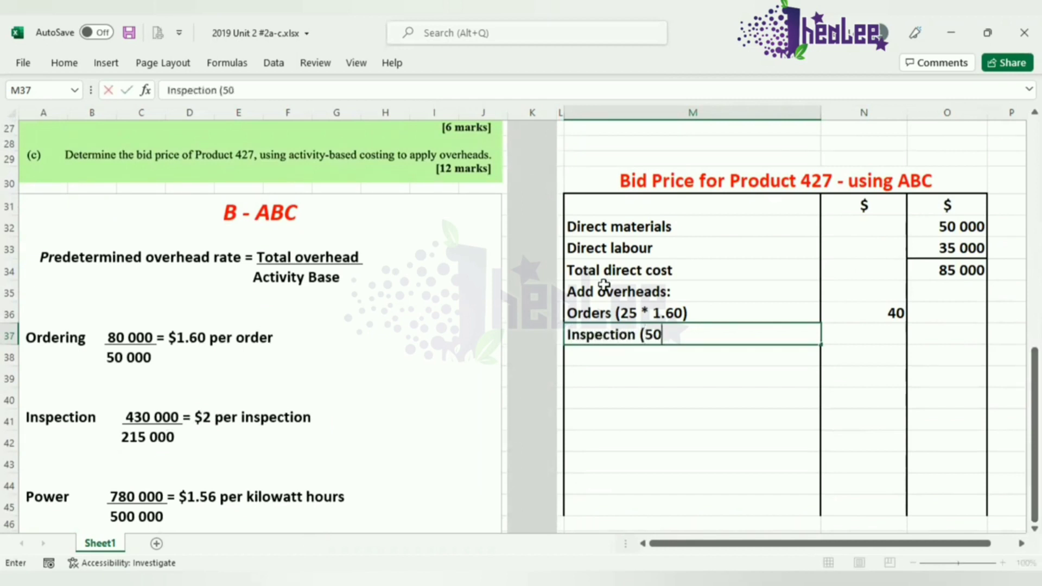
text( * 2))
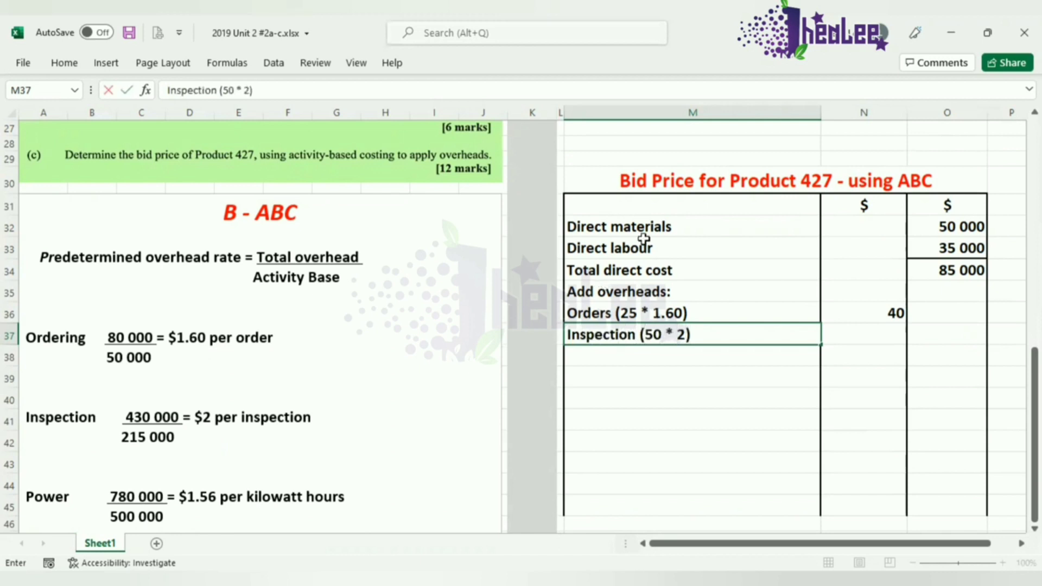
click(867, 329)
text(100)
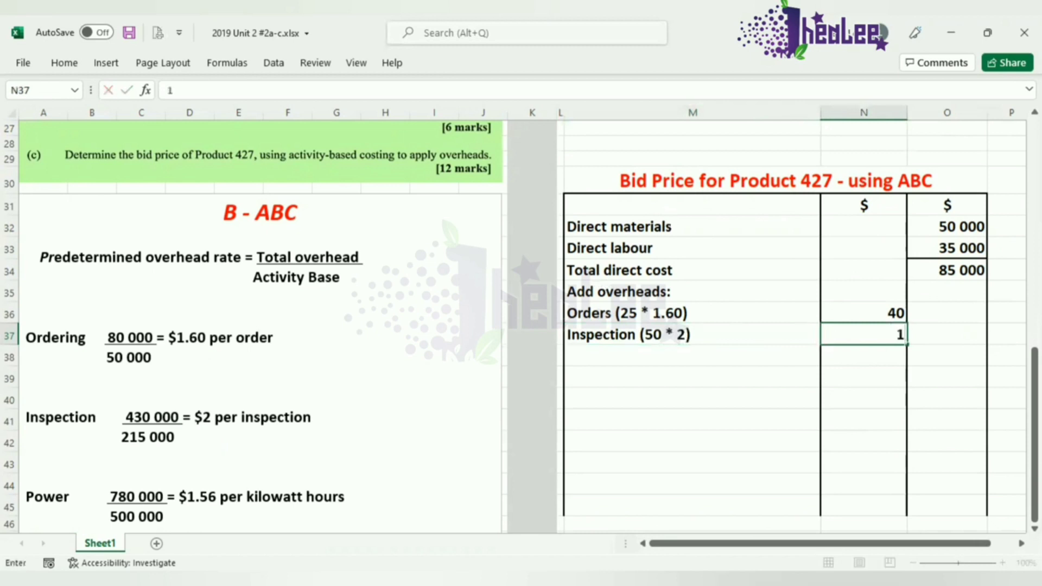
Step: Add an overhead row "Machine hours (2400 * 1.75)" in M38, using the machine hours from the question, with 4 200 in N38
click(691, 353)
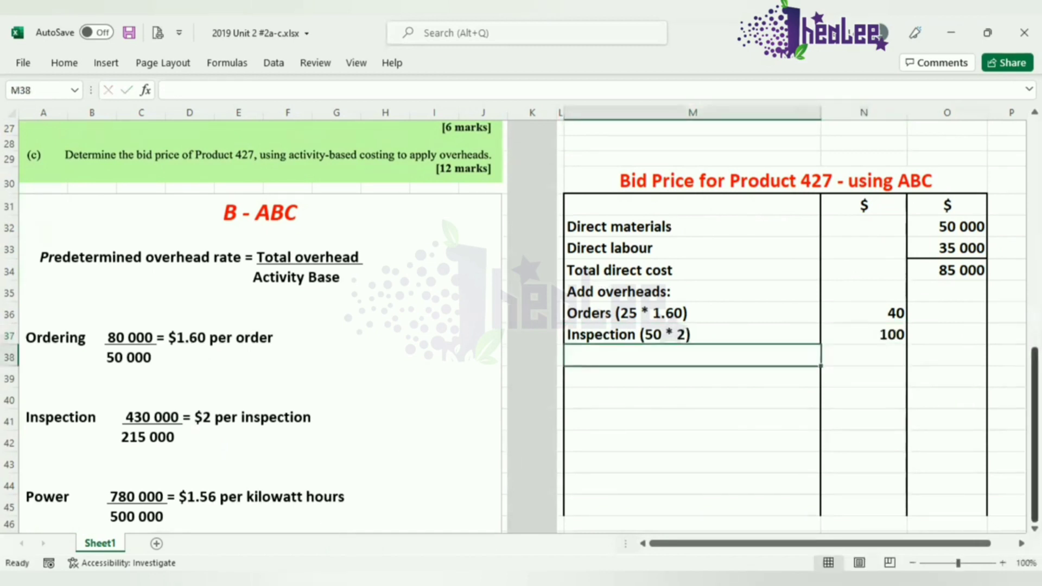
drag(1034, 434, 1034, 258)
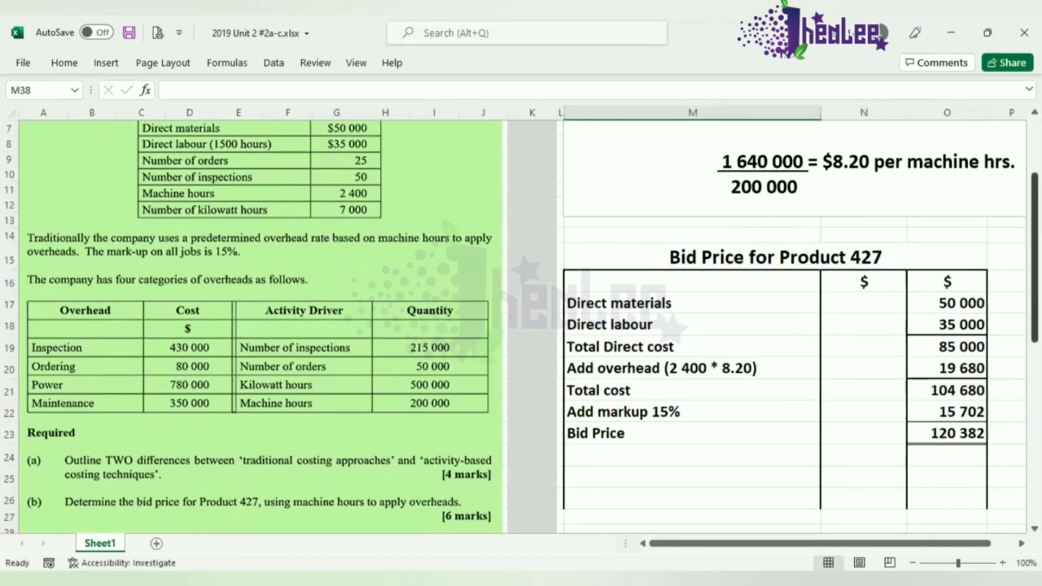
drag(1034, 258, 1034, 434)
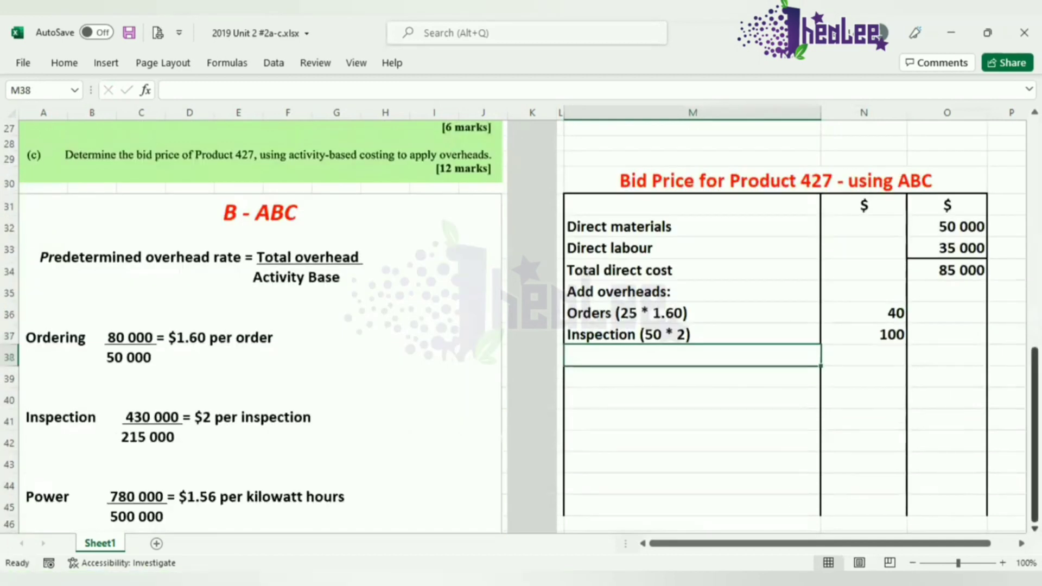
scroll(261, 326, down, 2)
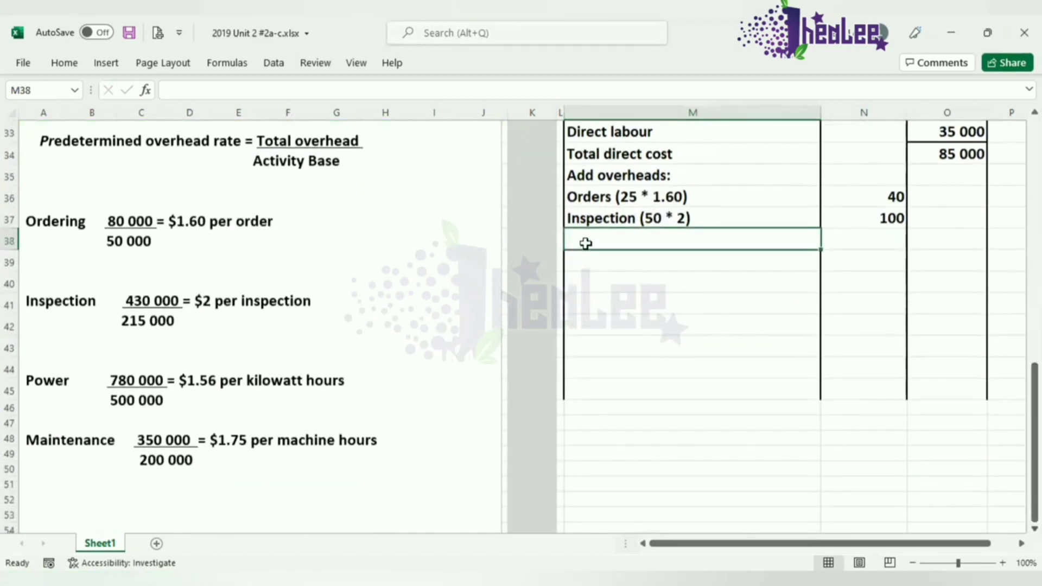
text(Machine)
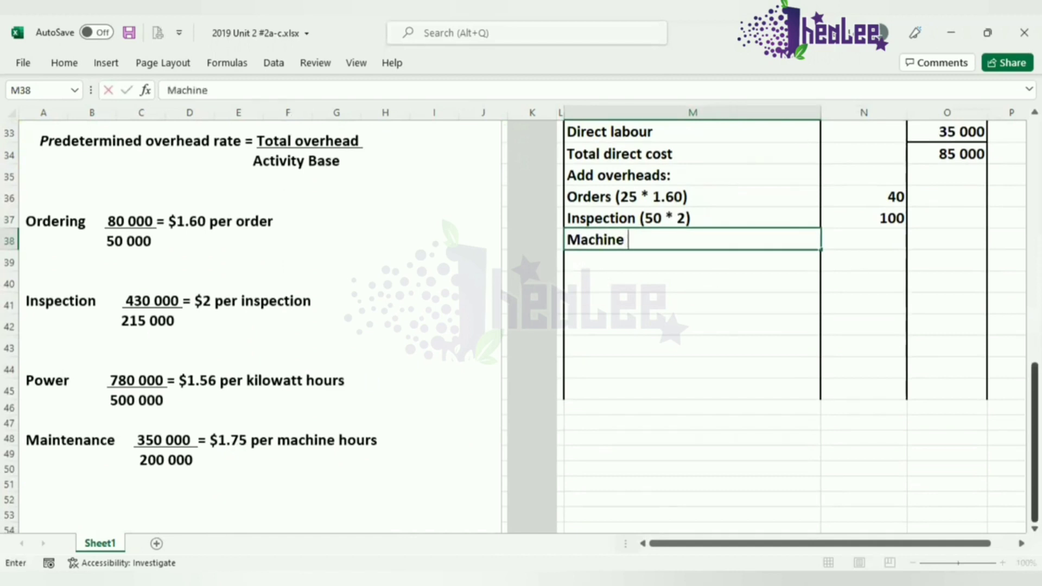
scroll(973, 361, up, 1)
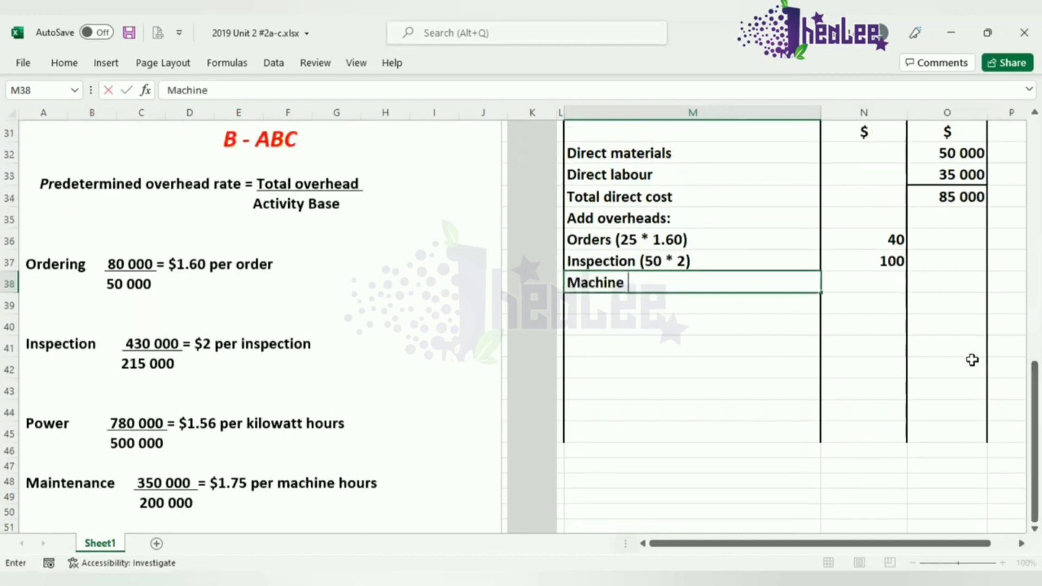
text(hours )
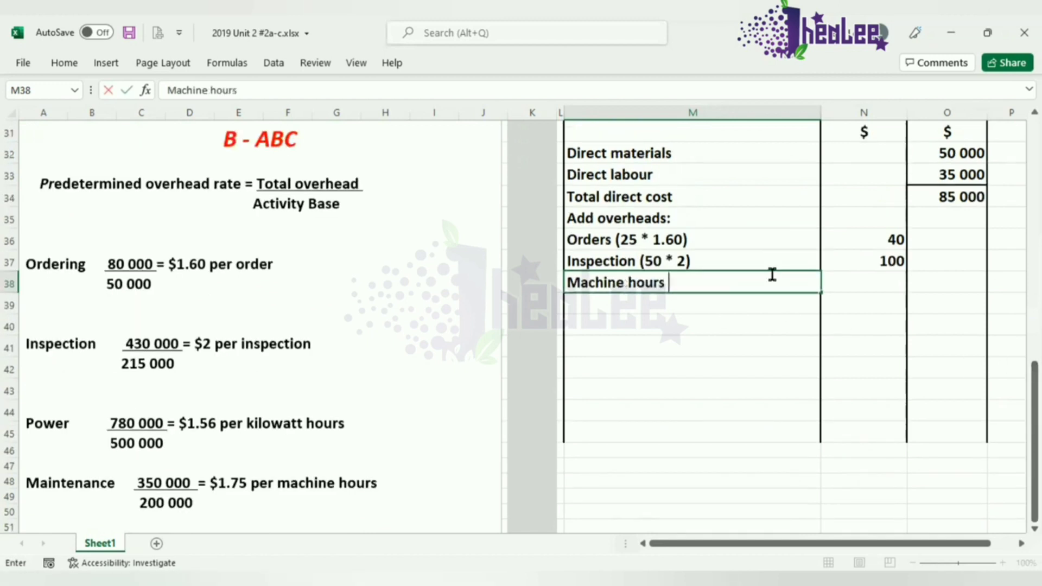
text((2400 * 1)
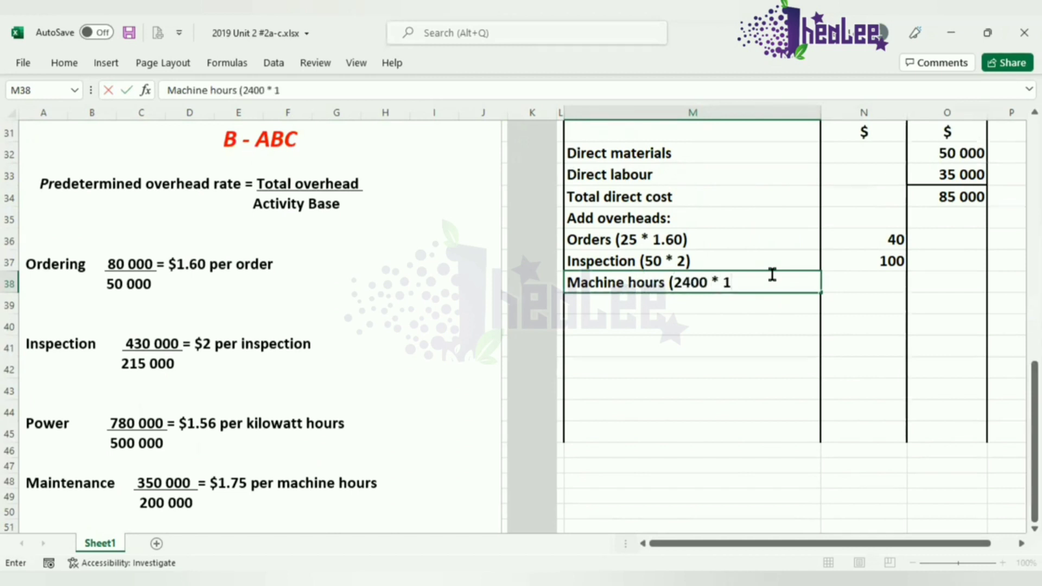
text(.75))
click(841, 288)
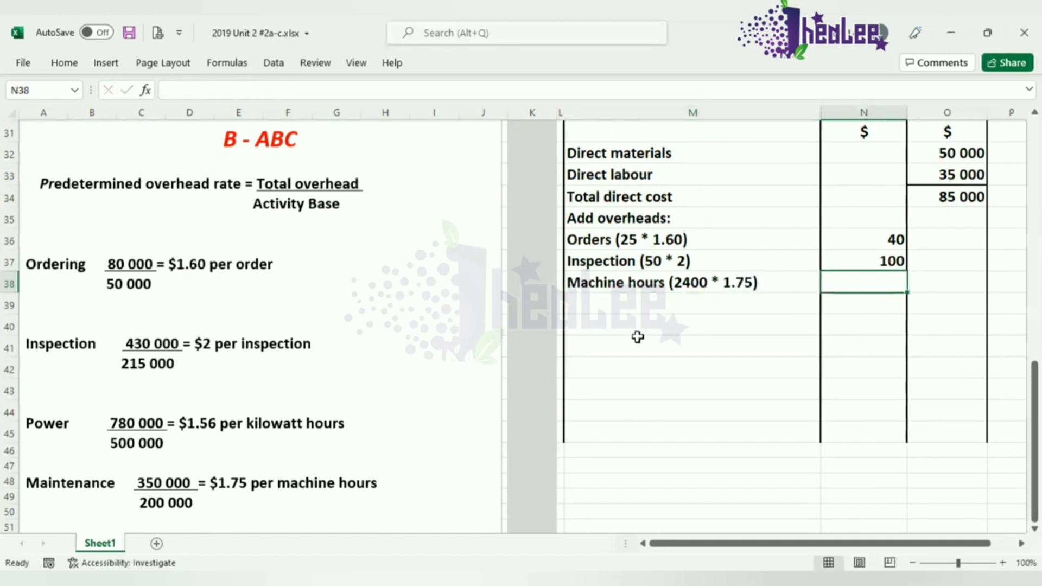
text(4 200)
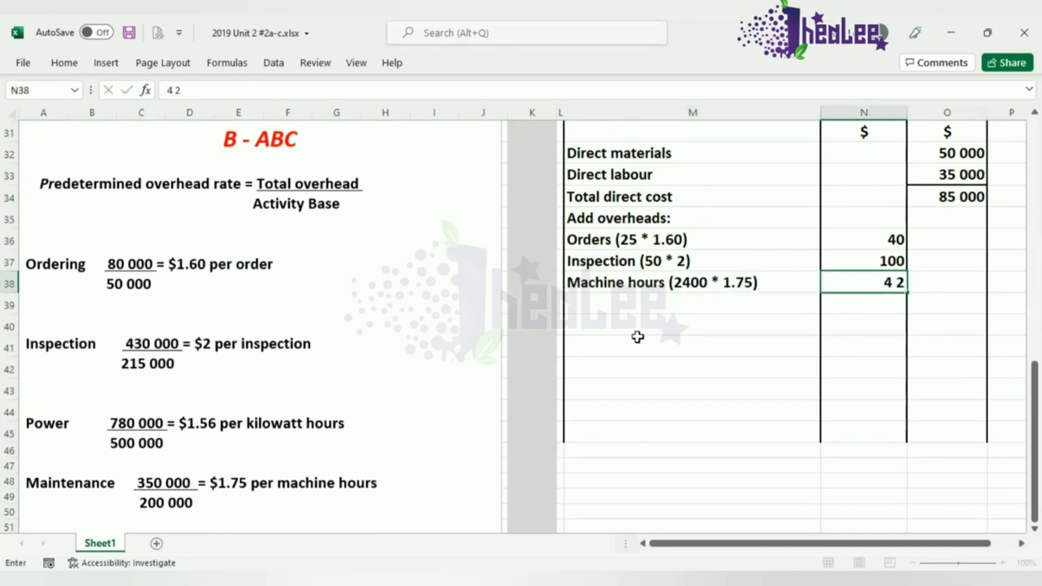
Step: Add an overhead row "Kilowatt hours (7000 * 1.56)" in M39, using the kilowatt hours from the question, with 10 920 in N39
click(675, 304)
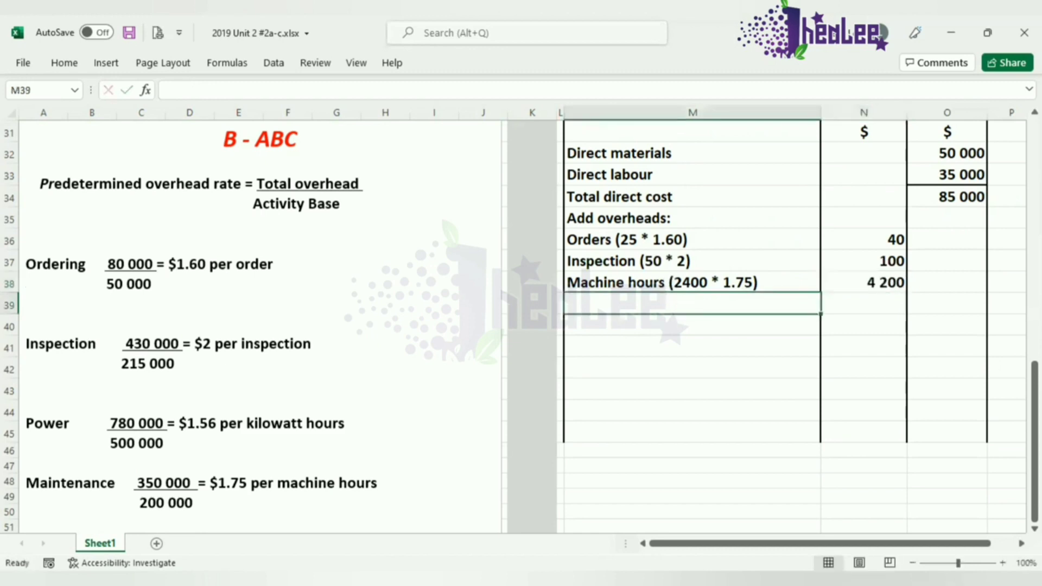
scroll(163, 274, up, 9)
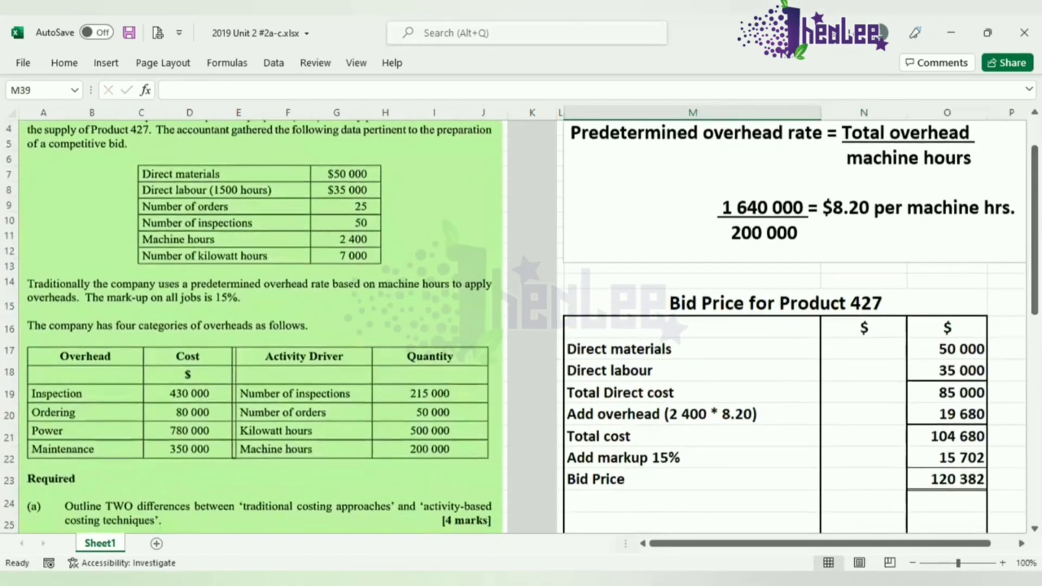
scroll(509, 314, down, 5)
scroll(509, 314, up, 5)
scroll(372, 239, down, 1)
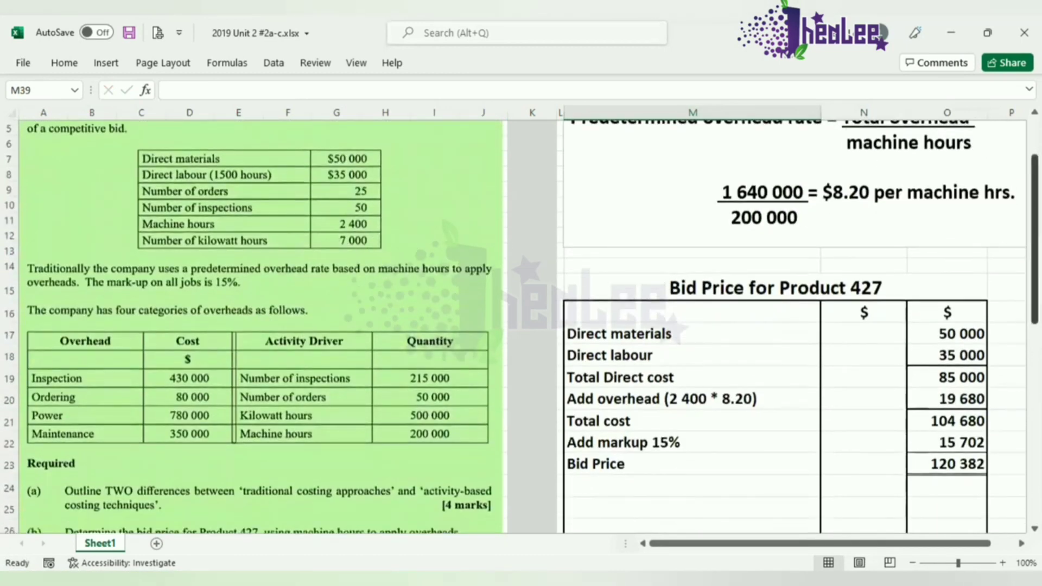
drag(1034, 239, 1034, 252)
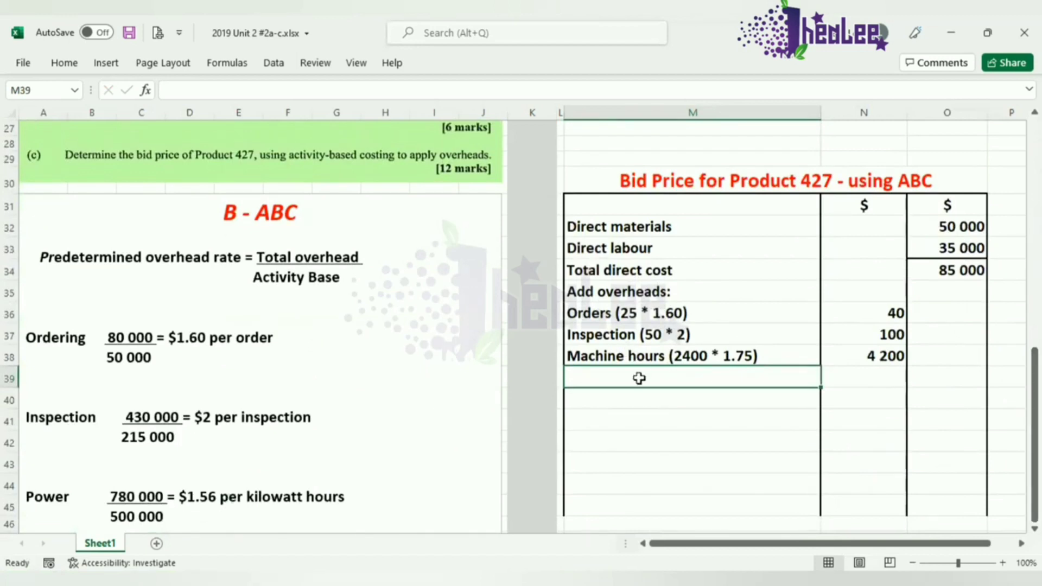
text(Ki)
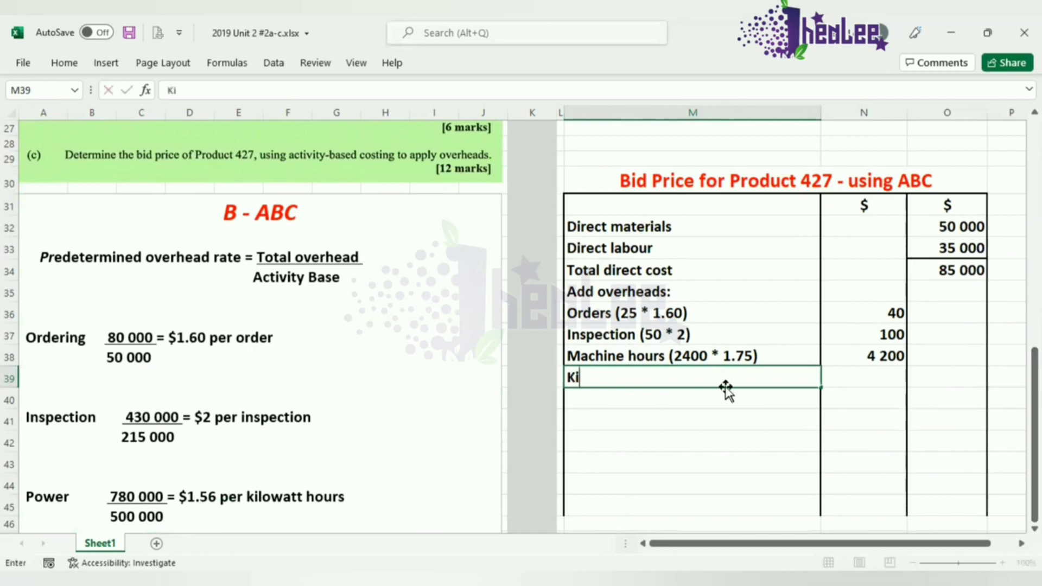
text(lowatt)
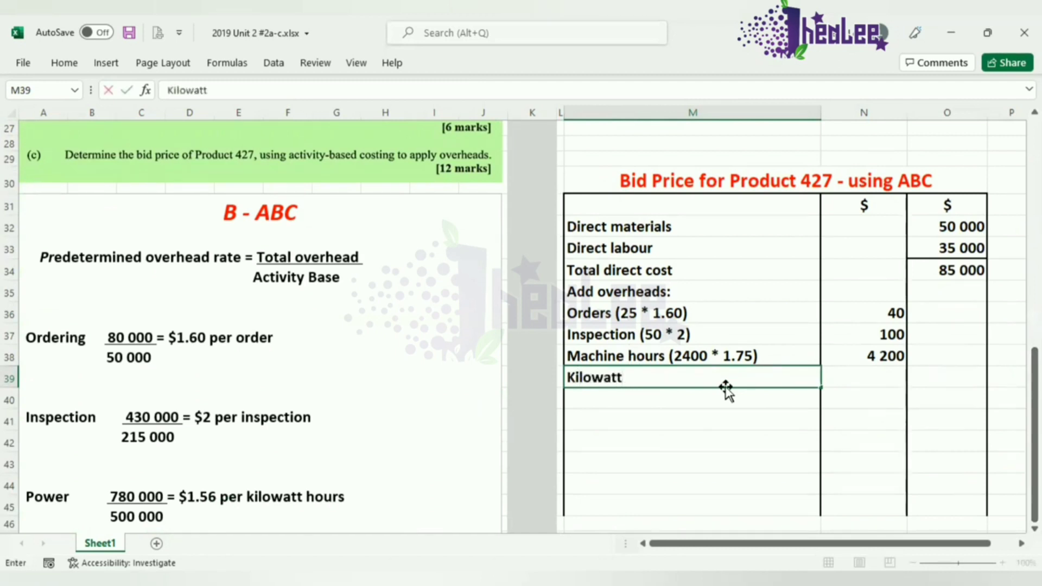
text( hours (7000)
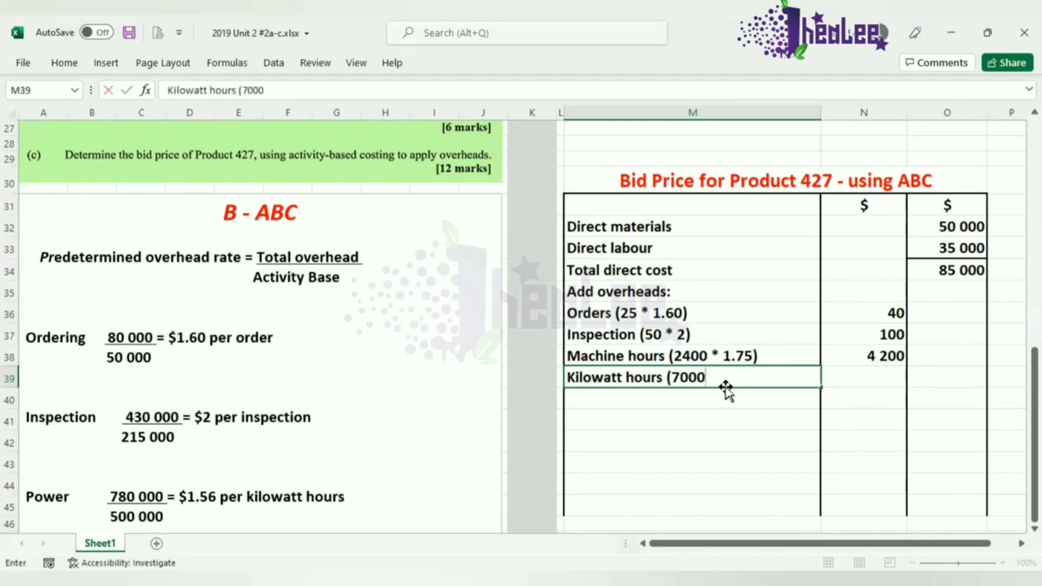
text( * 1.56))
key(Tab)
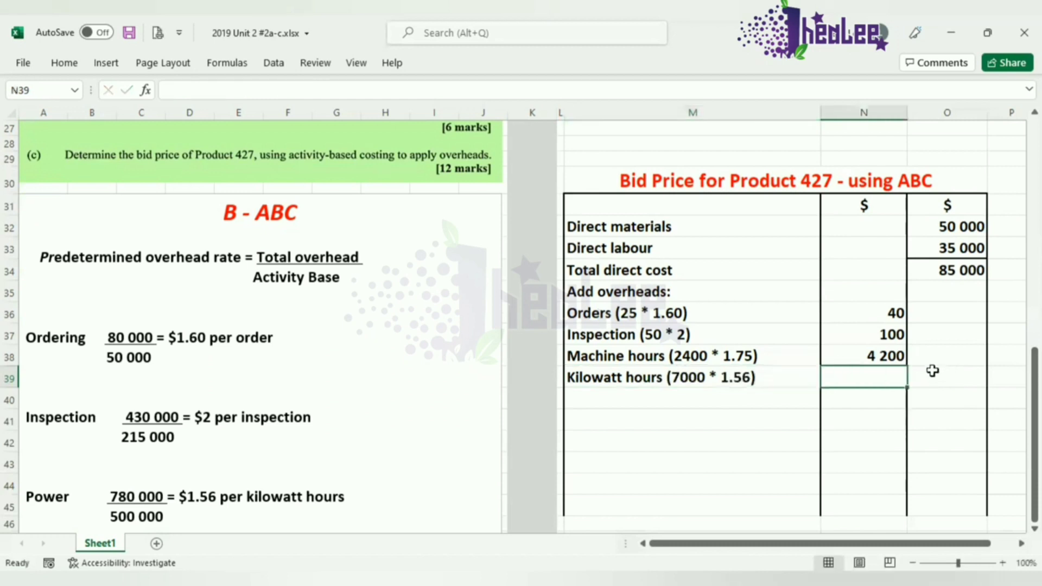
text(1)
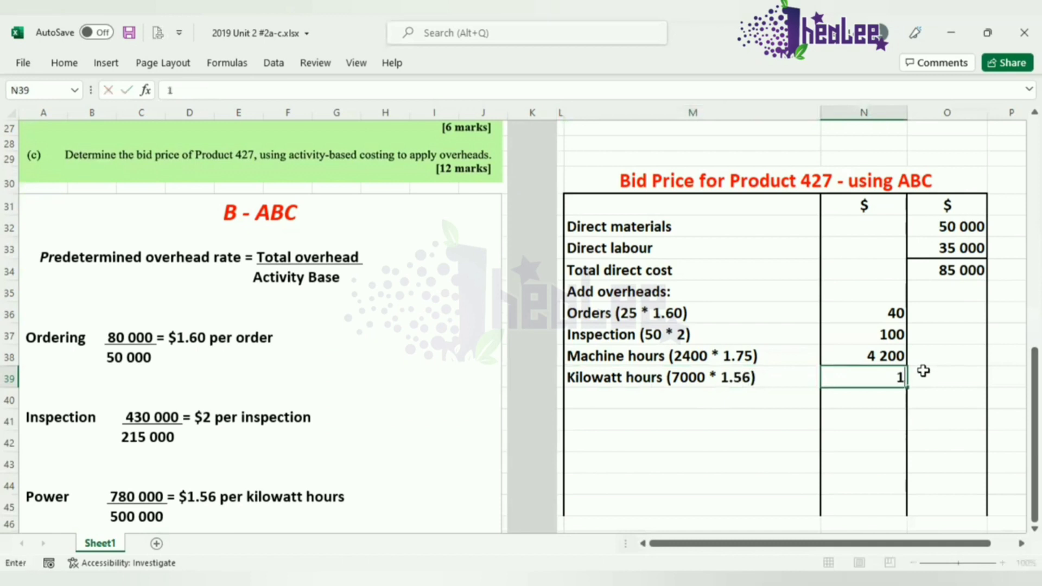
text(0 920)
key(Return)
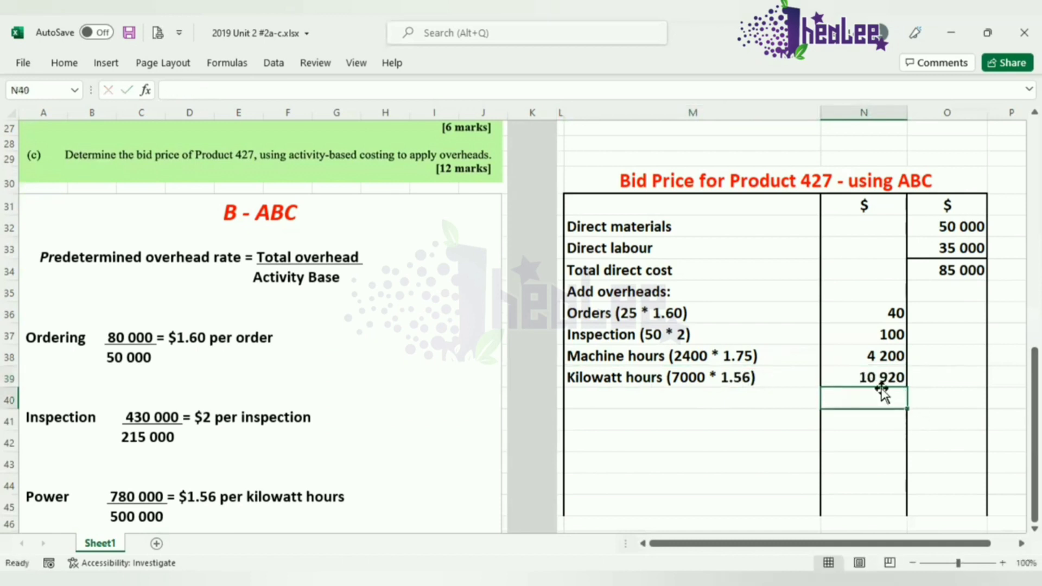
Step: Add a bottom border to N39 to close off the individual overhead amounts
click(874, 375)
click(64, 65)
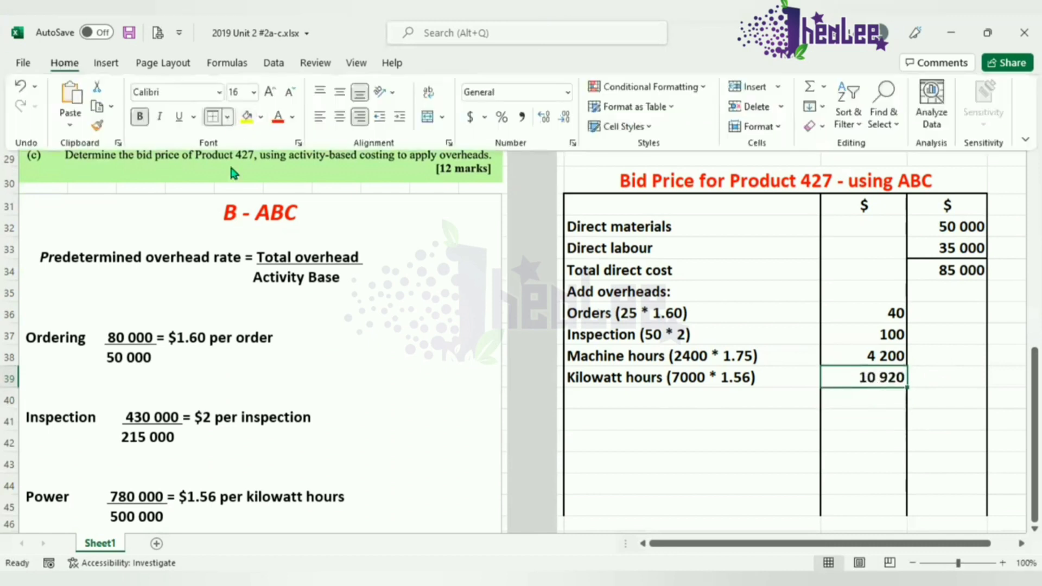
click(228, 117)
click(229, 158)
Step: Enter the overhead total 15 260 in O39 and add a bottom border beneath it
click(925, 375)
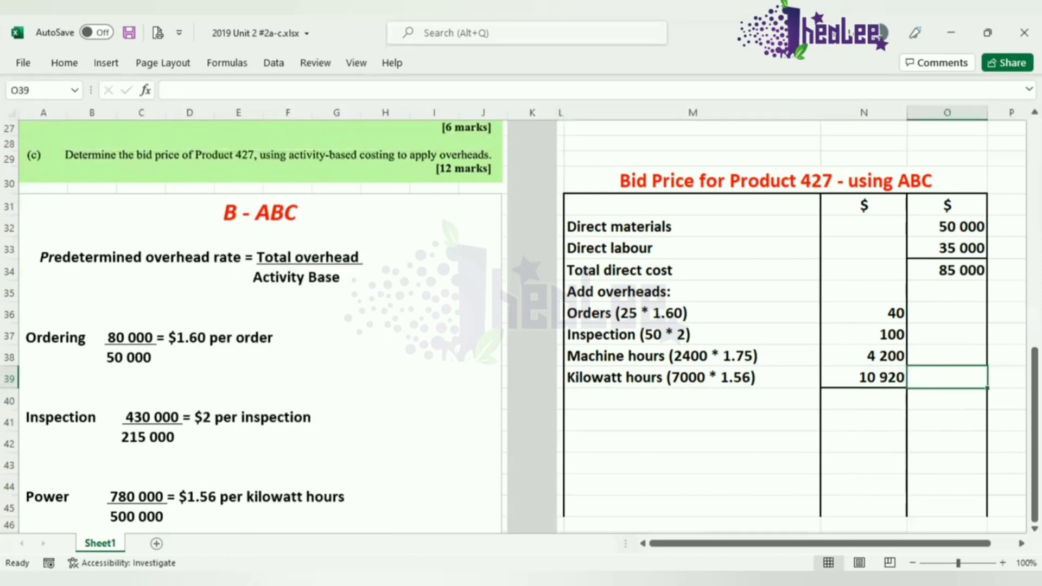
text(15)
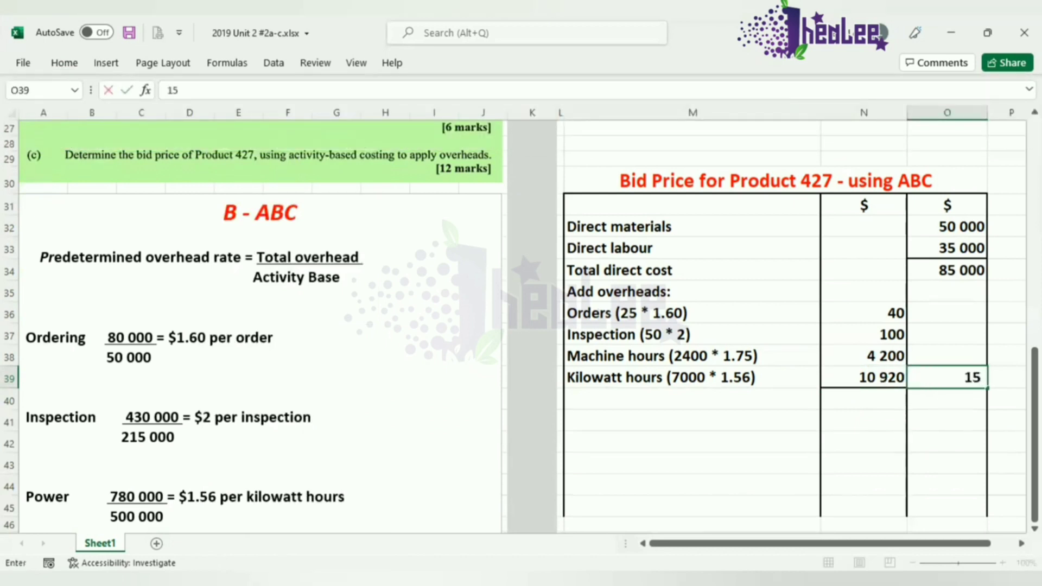
text( 260)
key(Return)
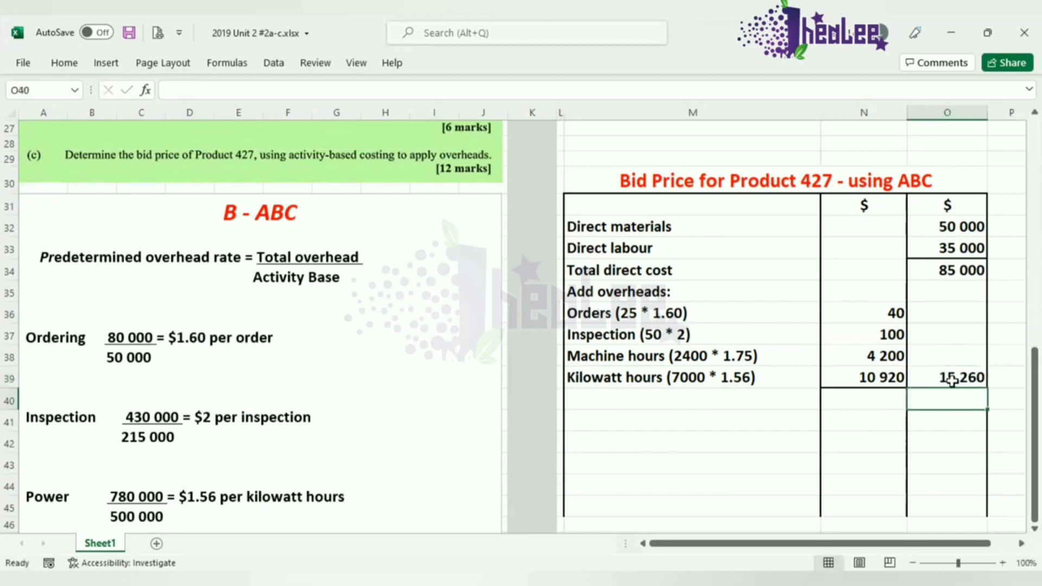
click(951, 379)
click(76, 66)
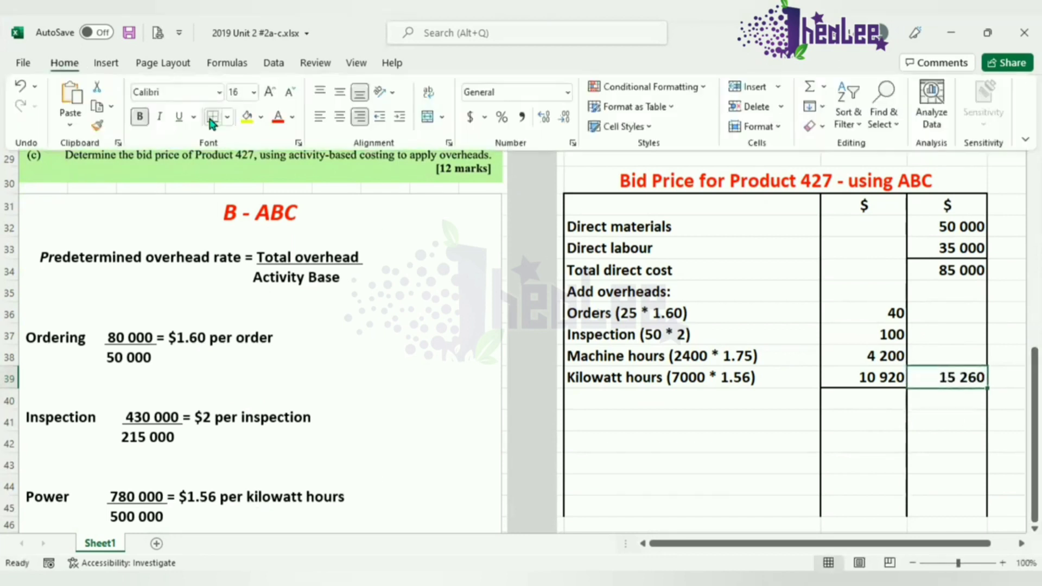
click(976, 398)
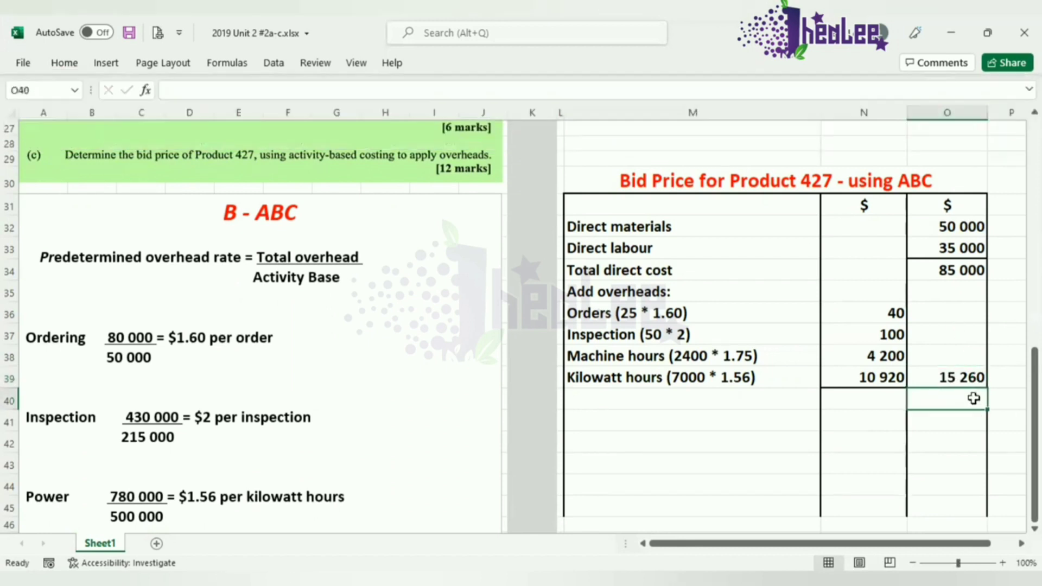
Step: Add a "Total cost" row in M40 of the ABC bid price table, with 100 260 in O40
click(693, 402)
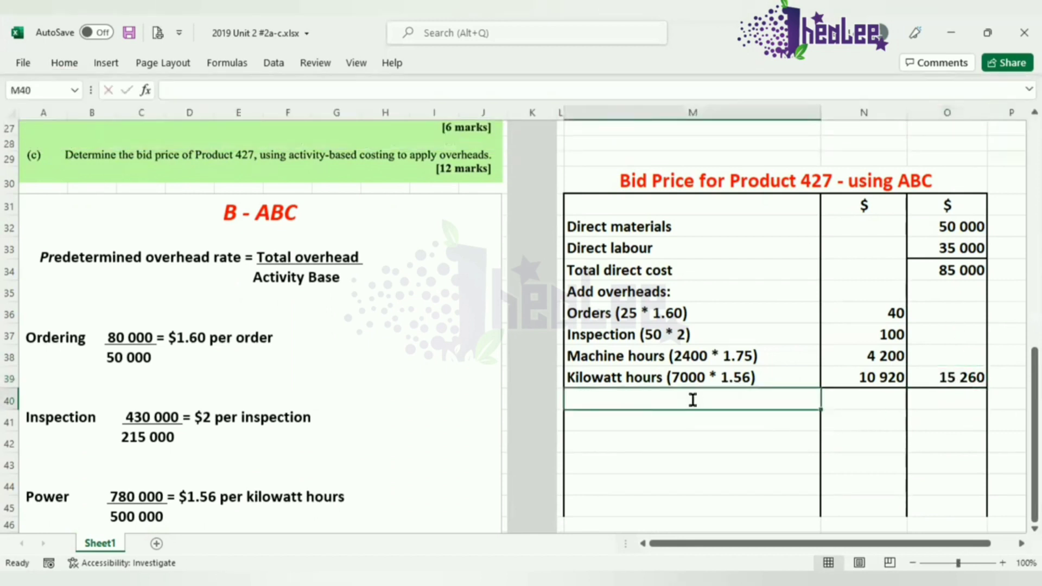
text(Toat)
key(BackSpace)
key(BackSpace)
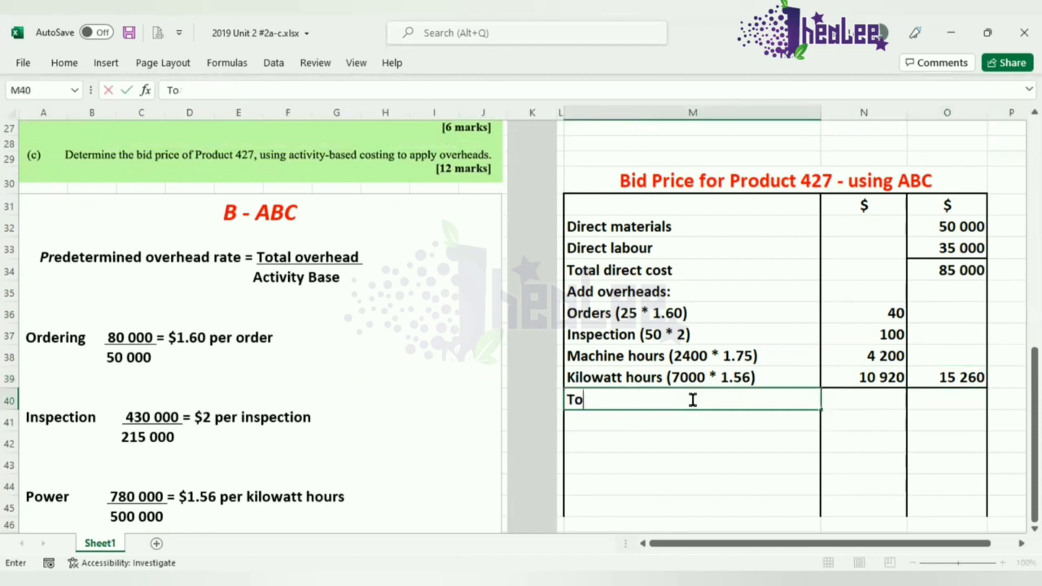
text(tal cost)
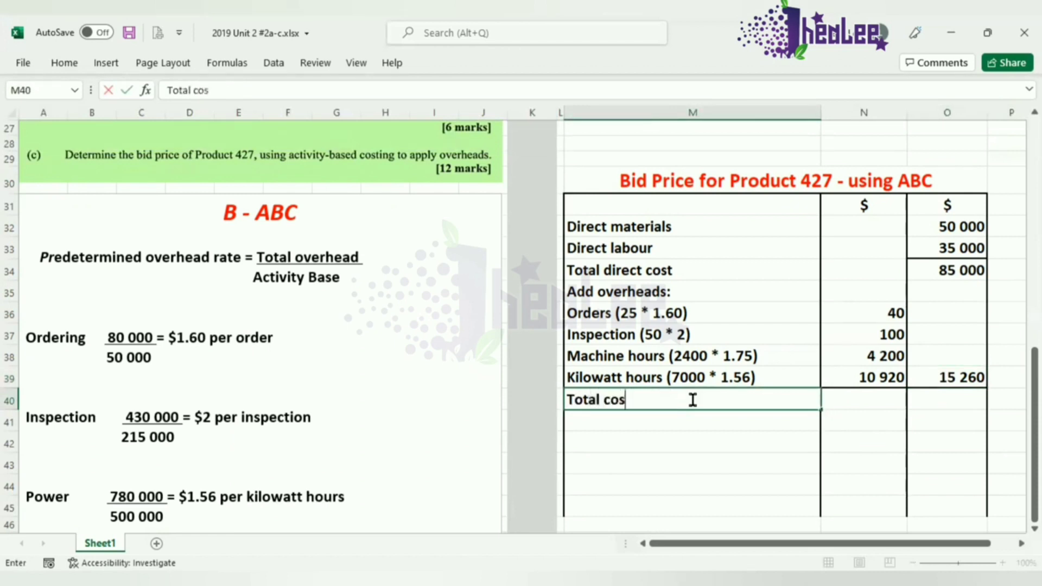
click(976, 400)
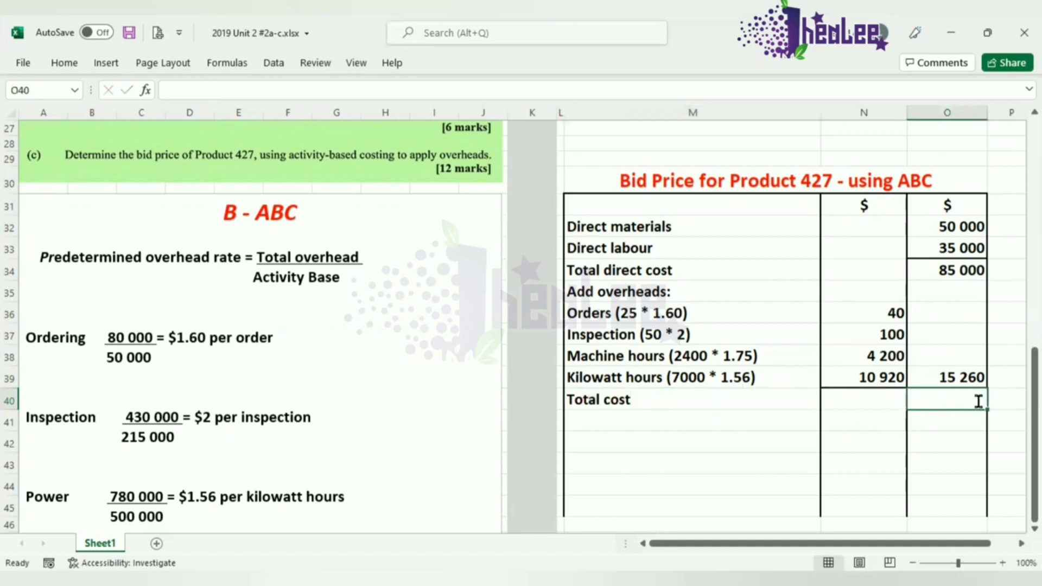
text(100 260)
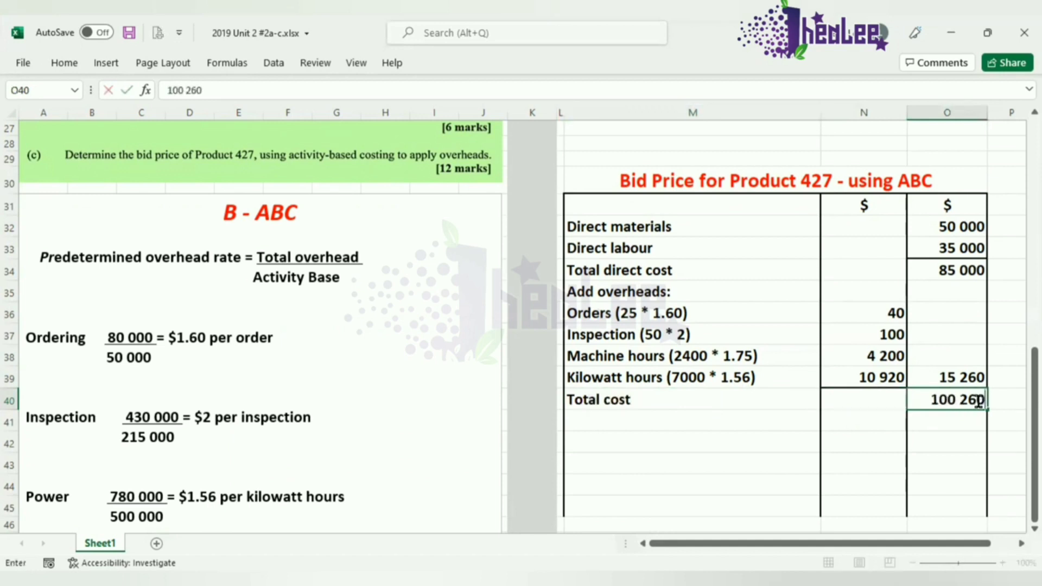
Step: Add the row "Add markup 15%" in M41, with 15 039 in O41
click(728, 420)
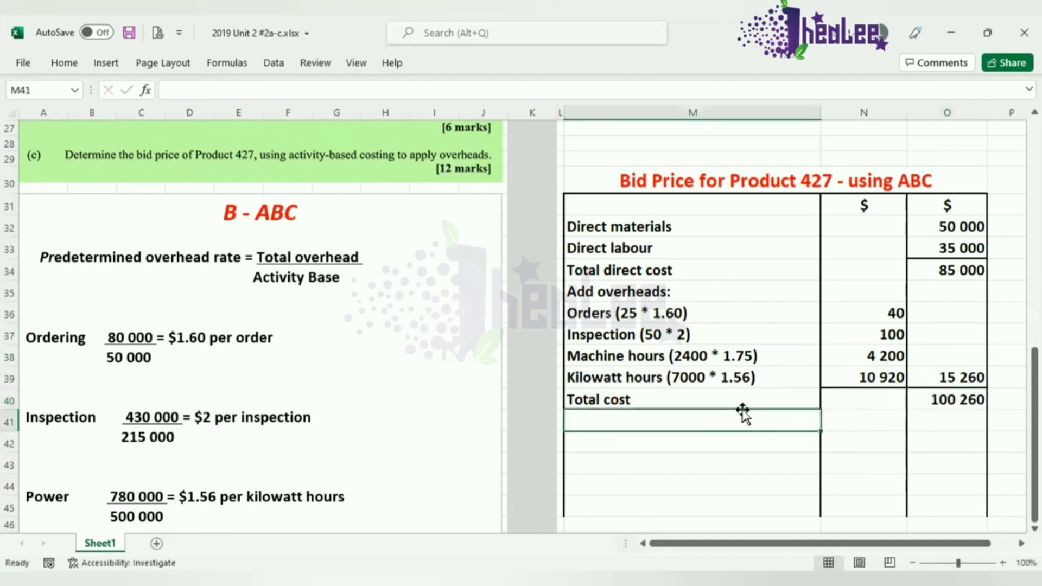
text(Add )
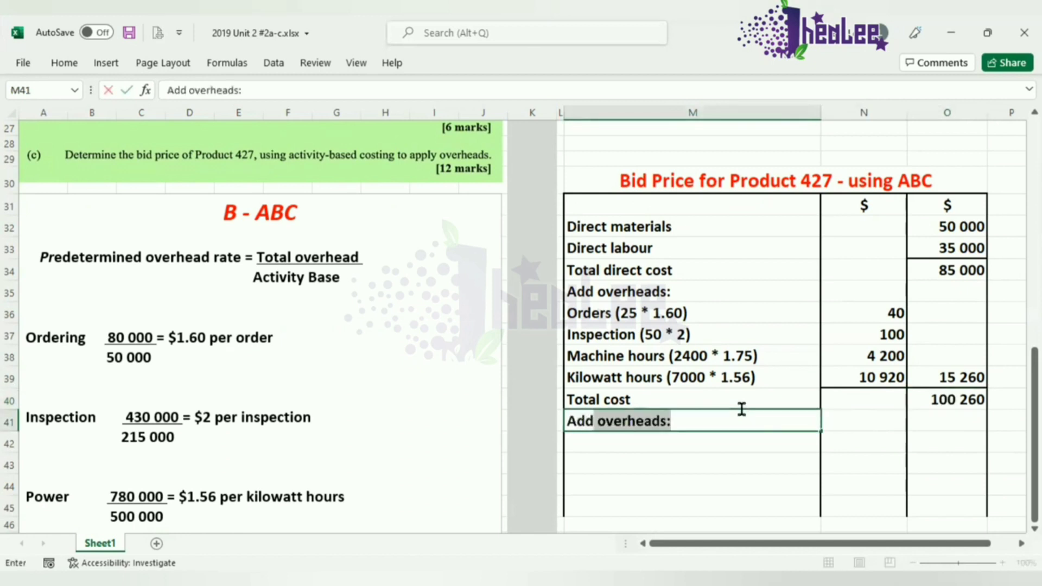
text(mark)
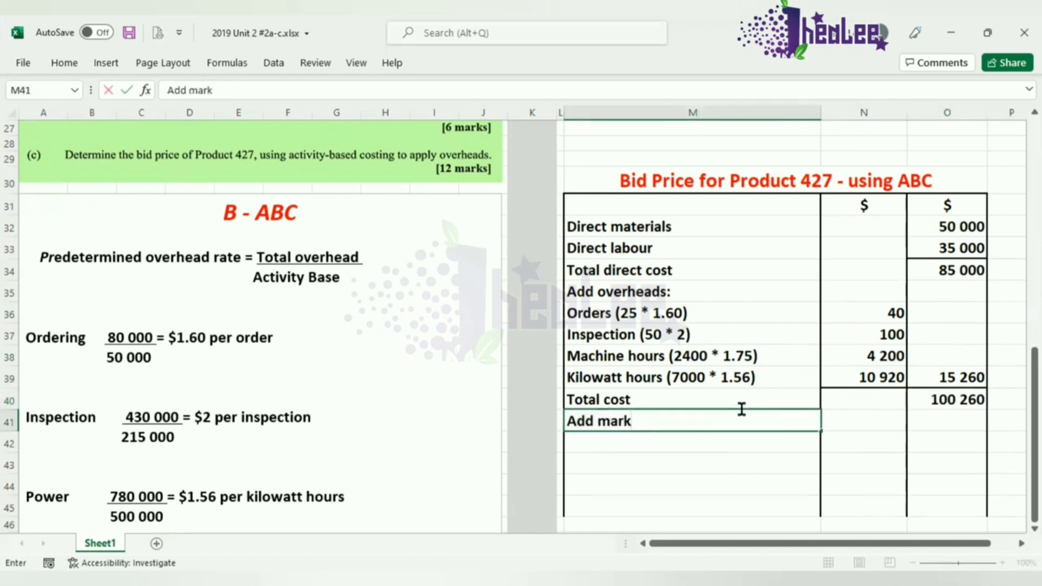
text(up 15%)
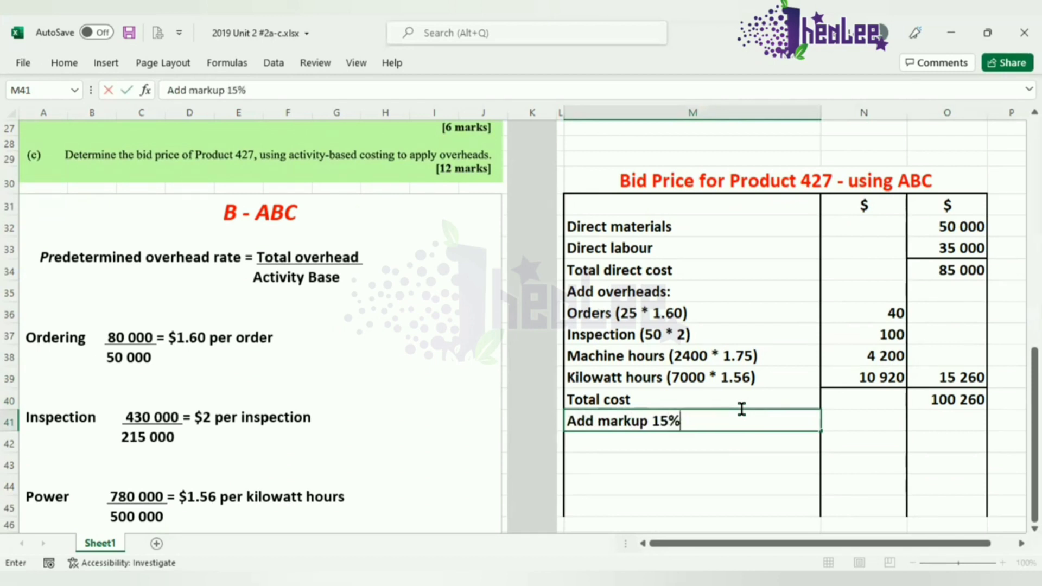
key(Tab)
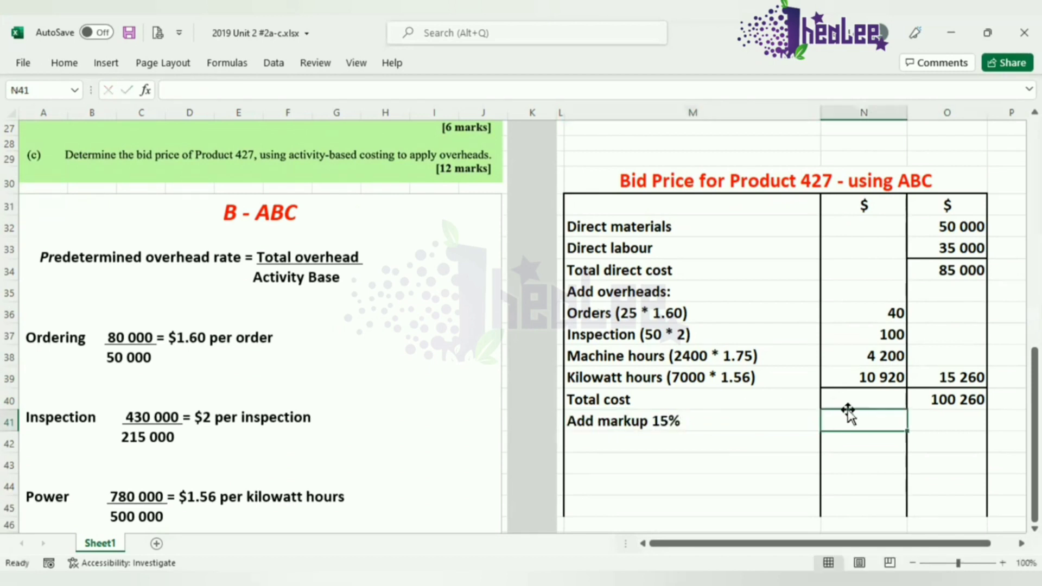
click(959, 420)
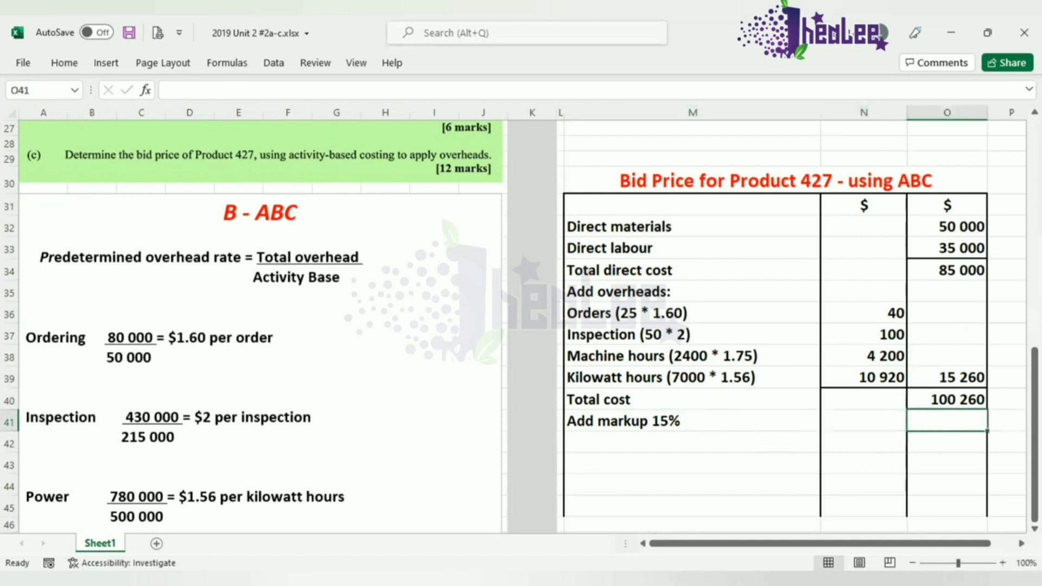
text(15 039)
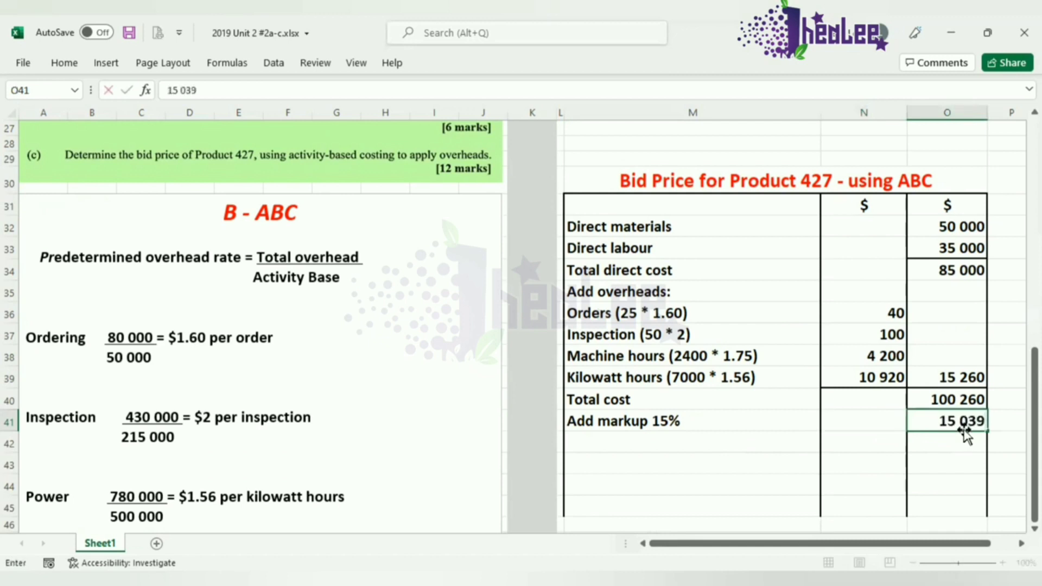
Step: Add the final row "Bid Price for Product 427 - using ABC" in M42, with 115 299 in O42
click(715, 442)
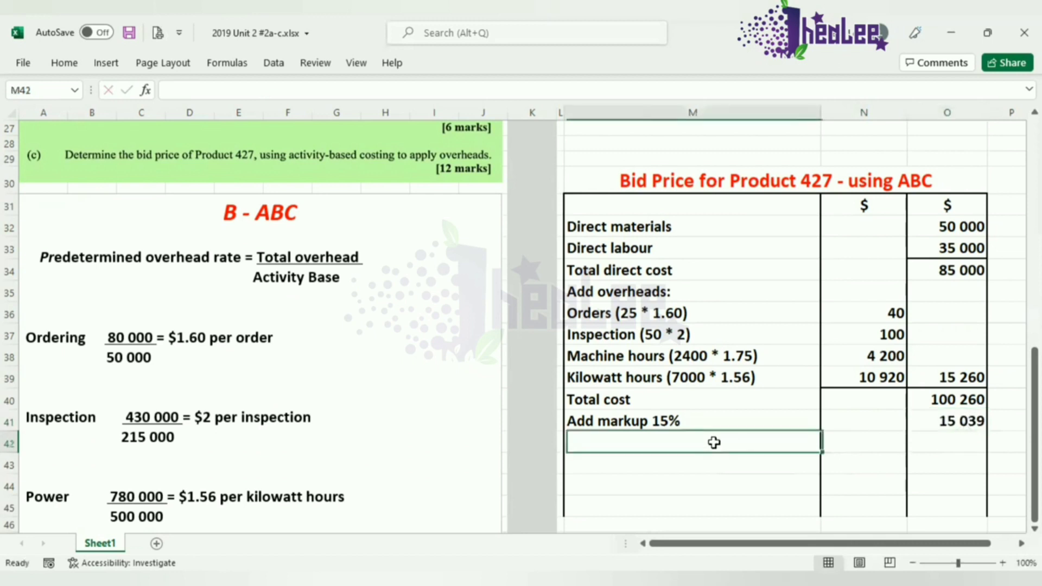
text(Bid )
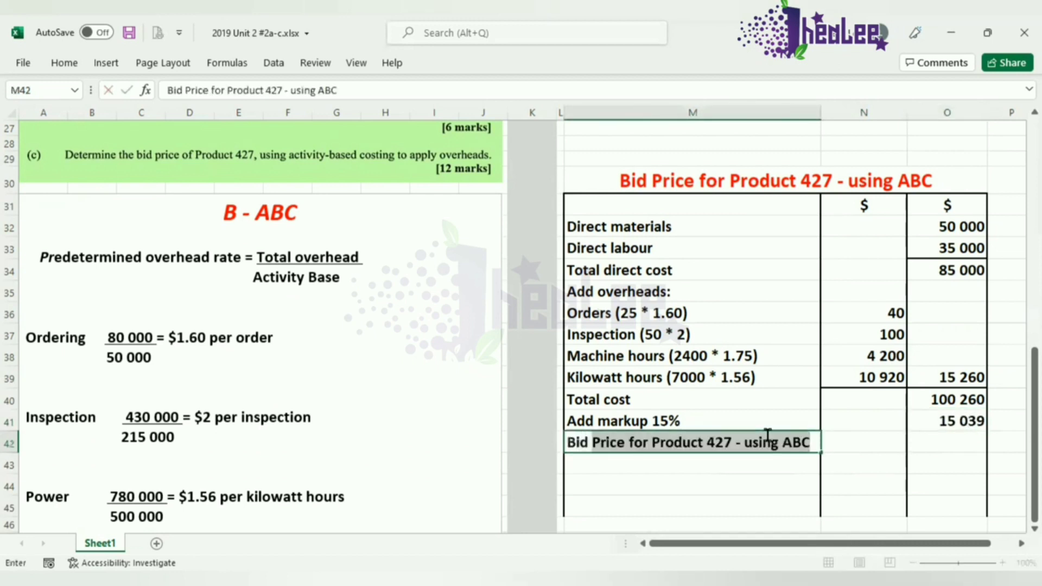
text(Price)
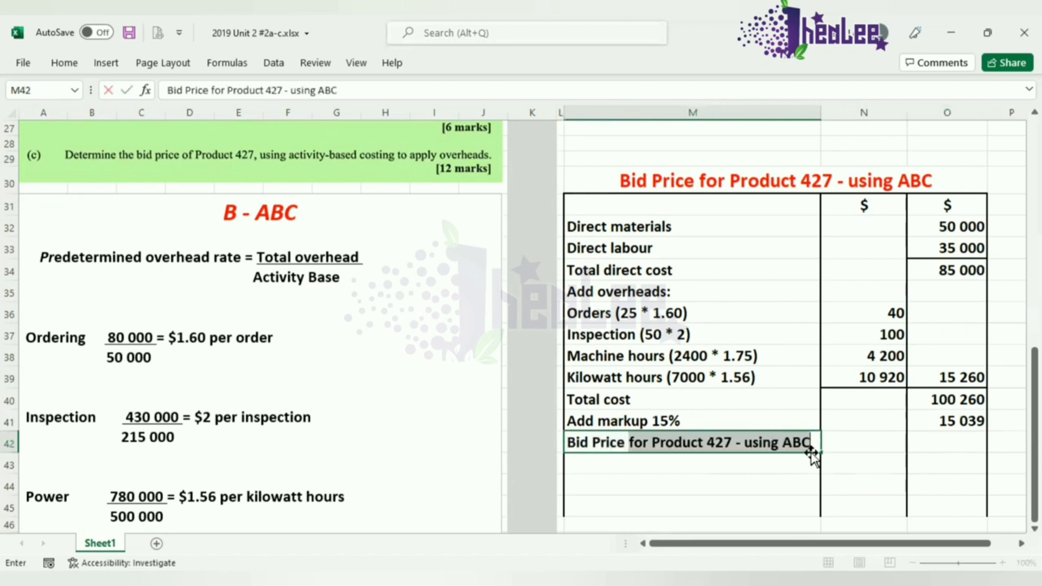
click(857, 445)
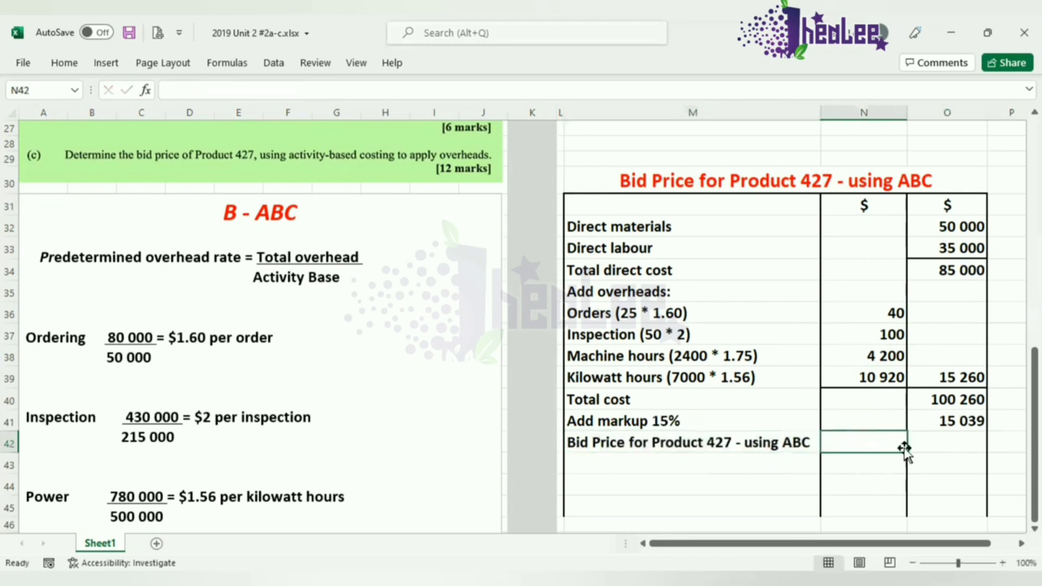
click(950, 445)
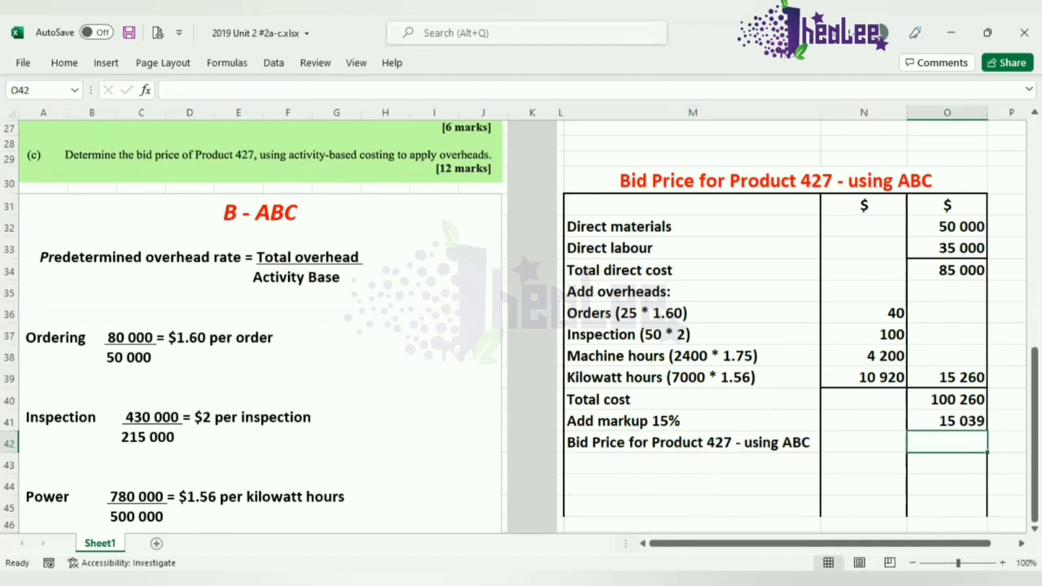
text(115 2)
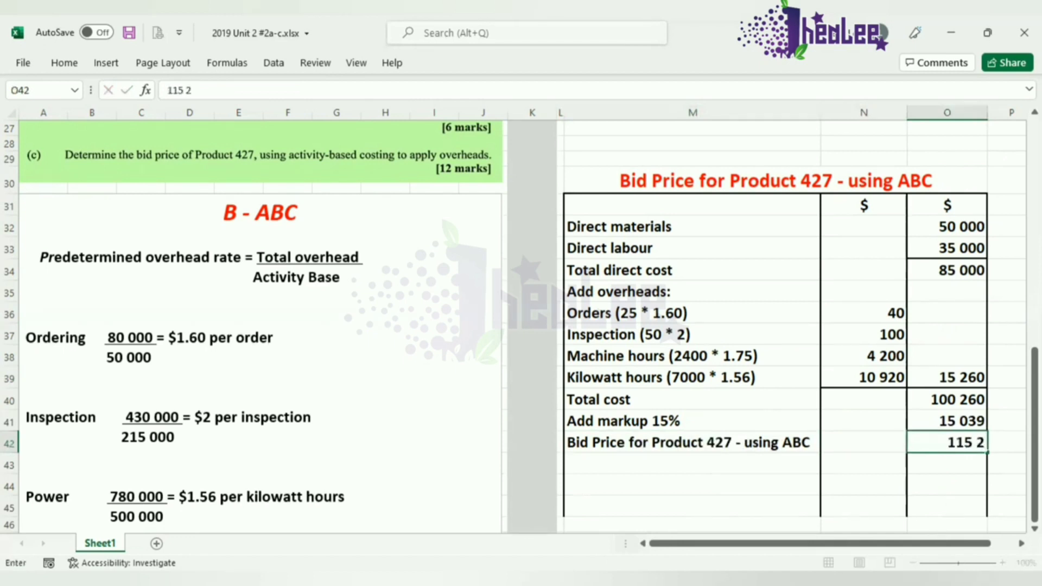
text(99)
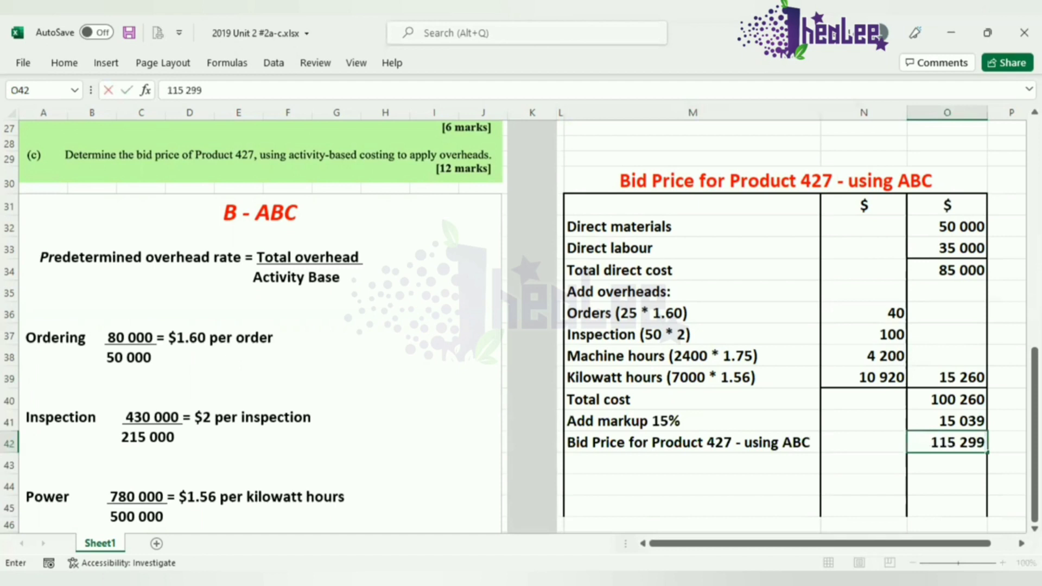
Step: Apply a top and double bottom border to the ABC bid price in O42
key(Escape)
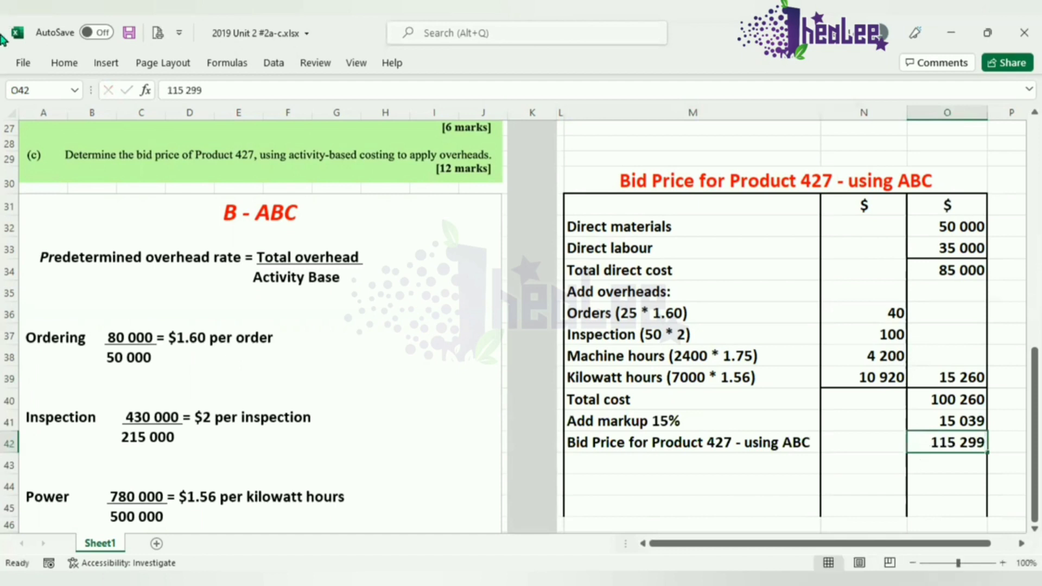
click(66, 63)
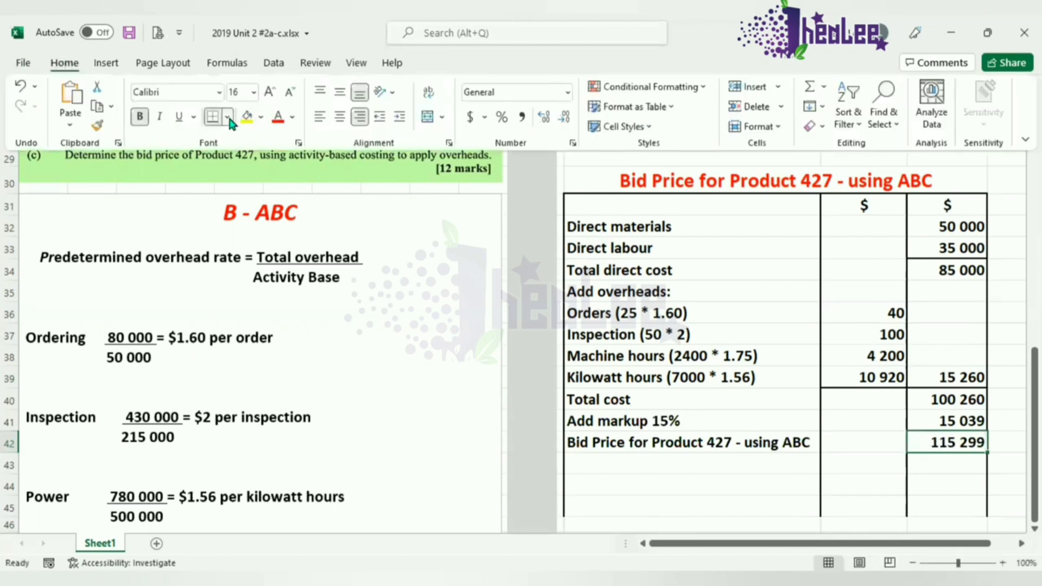
click(227, 117)
click(270, 422)
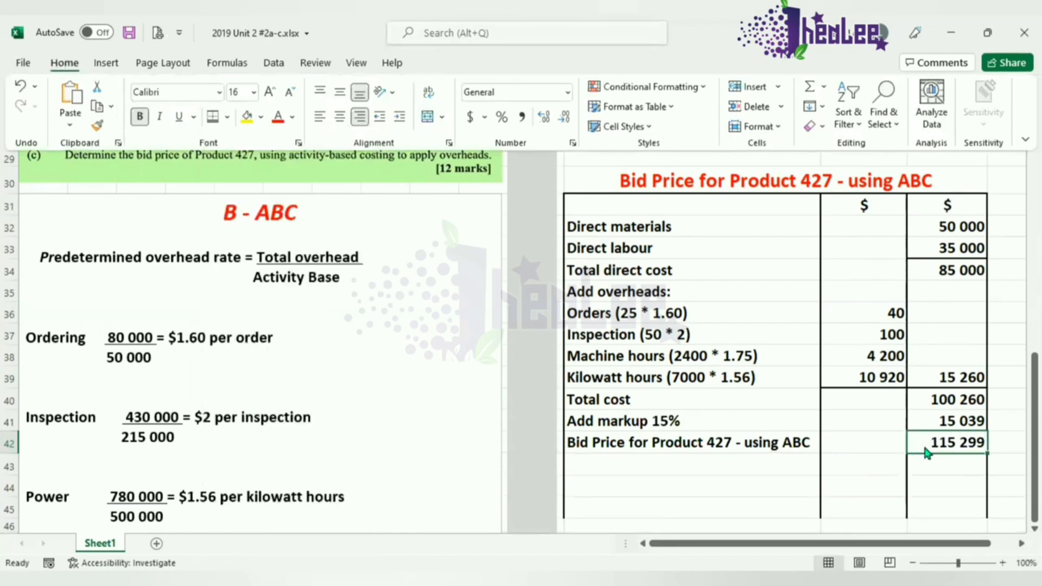
click(932, 472)
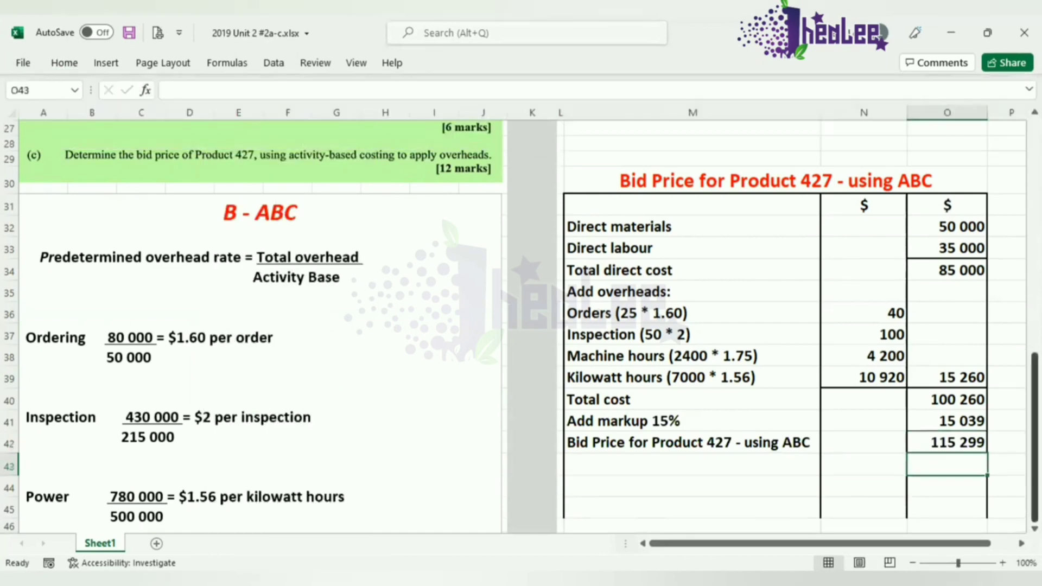
Step: Compare the machine-hour and ABC bid price tables for Product 427, and review the question data and the traditional overhead rate
scroll(380, 365, up, 3)
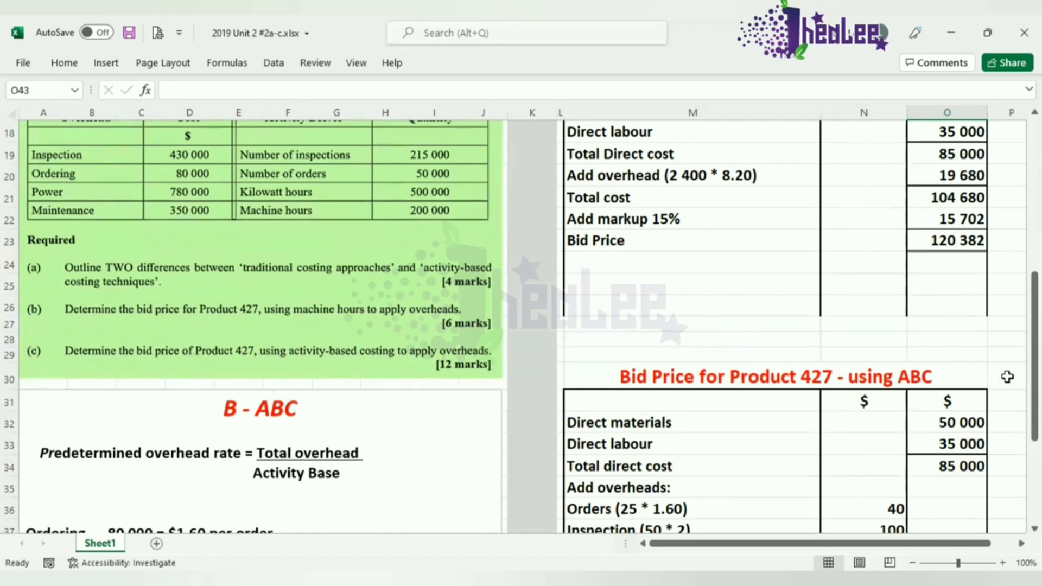
mouse_move(1033, 393)
mouse_down()
mouse_move(1034, 471)
mouse_move(1034, 350)
mouse_move(1034, 476)
mouse_move(1033, 352)
mouse_move(1034, 477)
mouse_move(1034, 428)
mouse_move(1033, 463)
mouse_up()
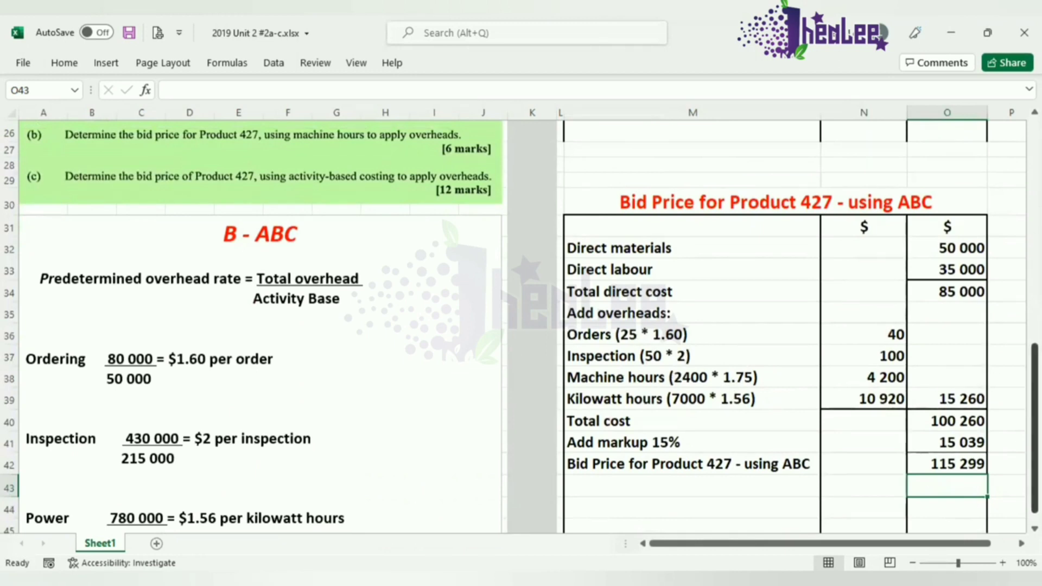
scroll(1034, 444, up, 5)
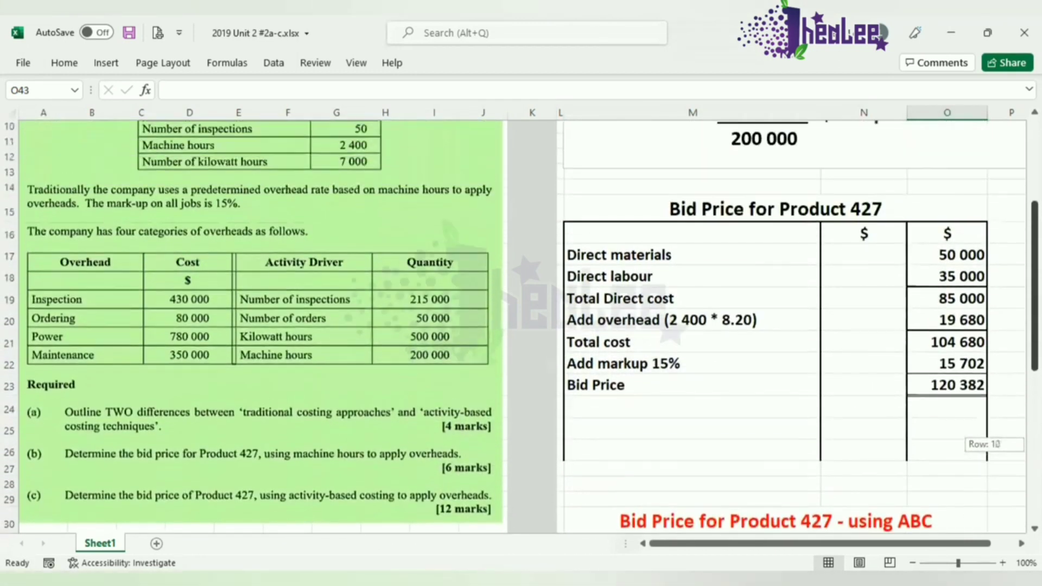
scroll(1034, 444, up, 3)
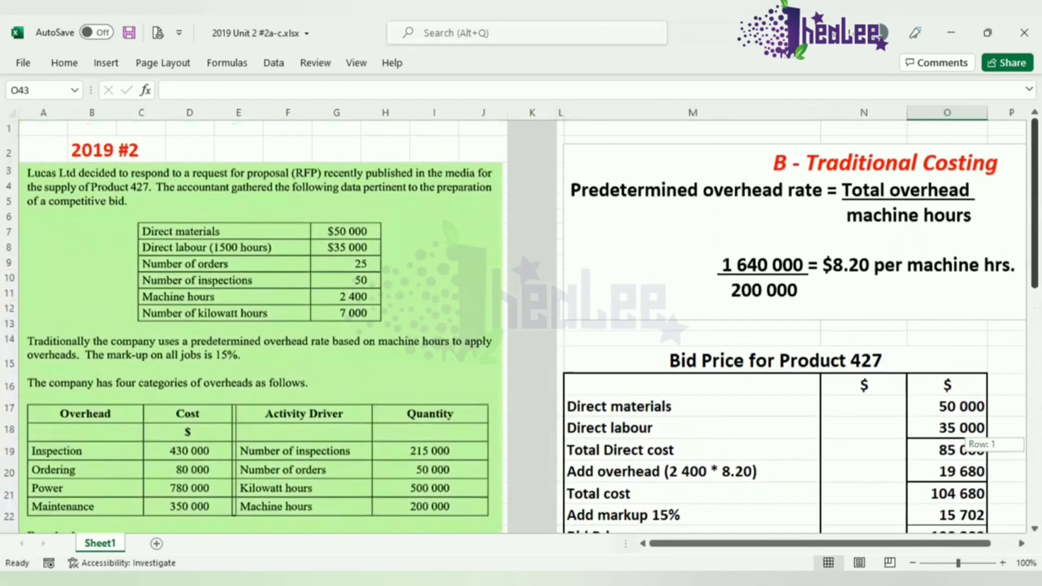
scroll(1034, 444, down, 8)
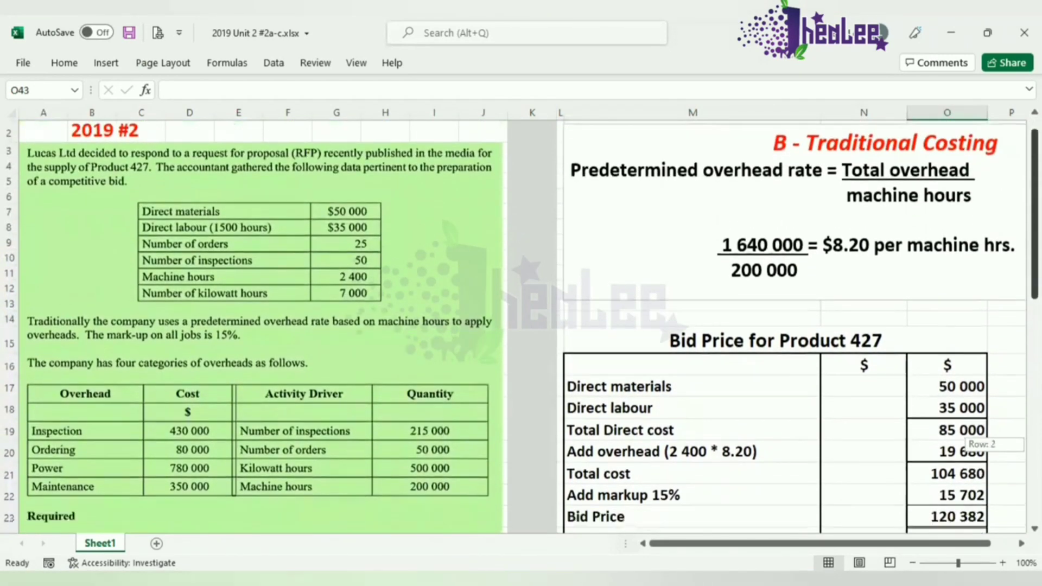